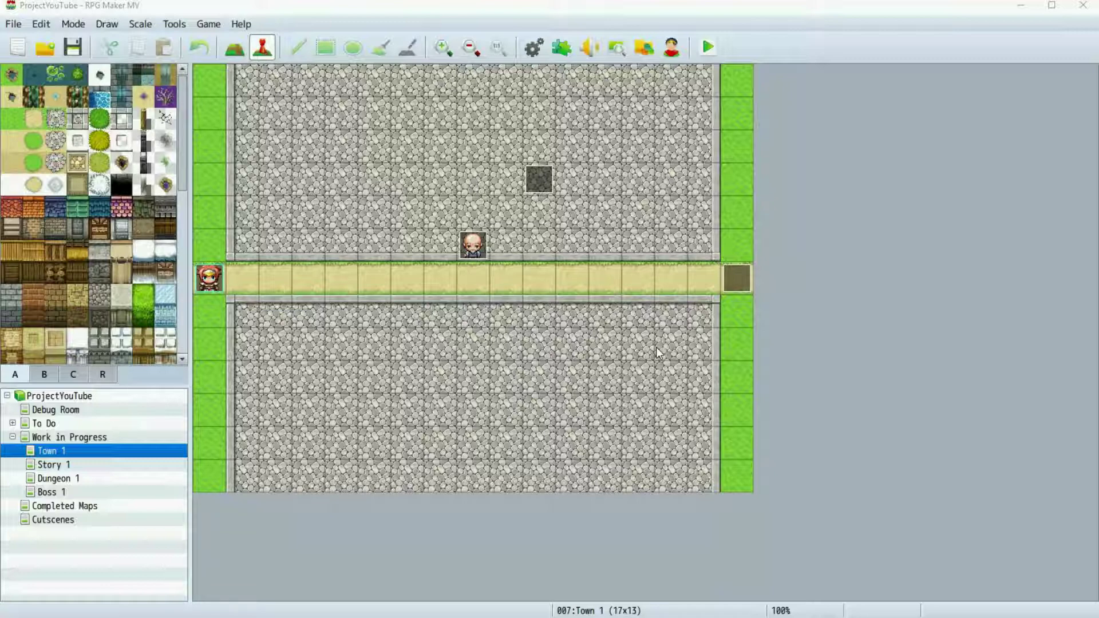
Step: Open the database and confirm the class maximum of 10 with Hero selected
{"action": "left_click", "coordinate": [535, 50]}
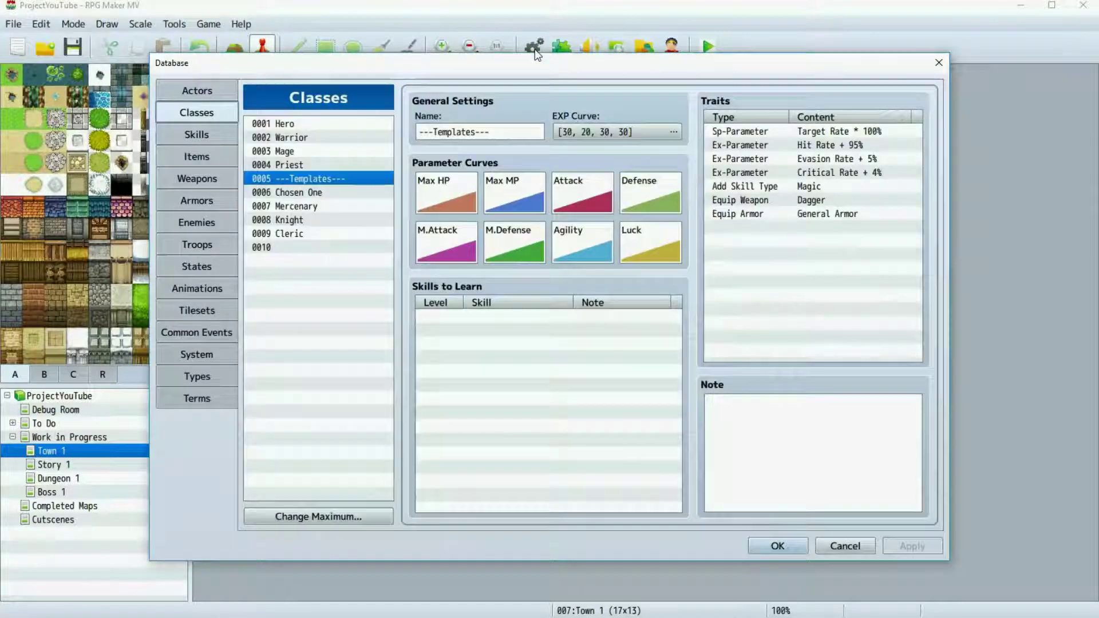
{"action": "left_click", "coordinate": [297, 125]}
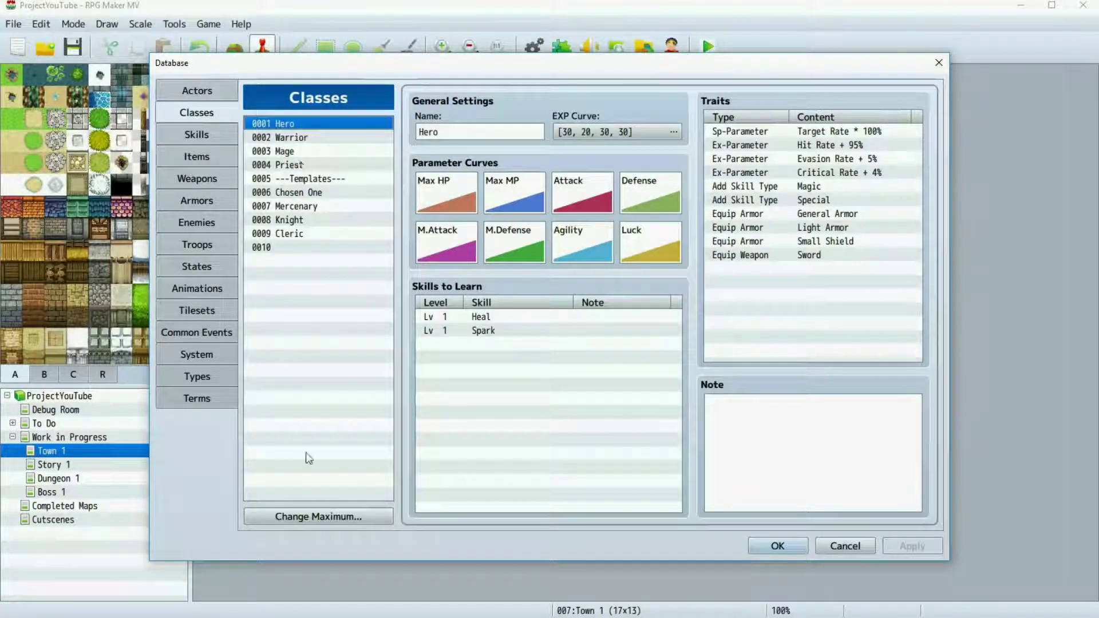
{"action": "left_click", "coordinate": [315, 517]}
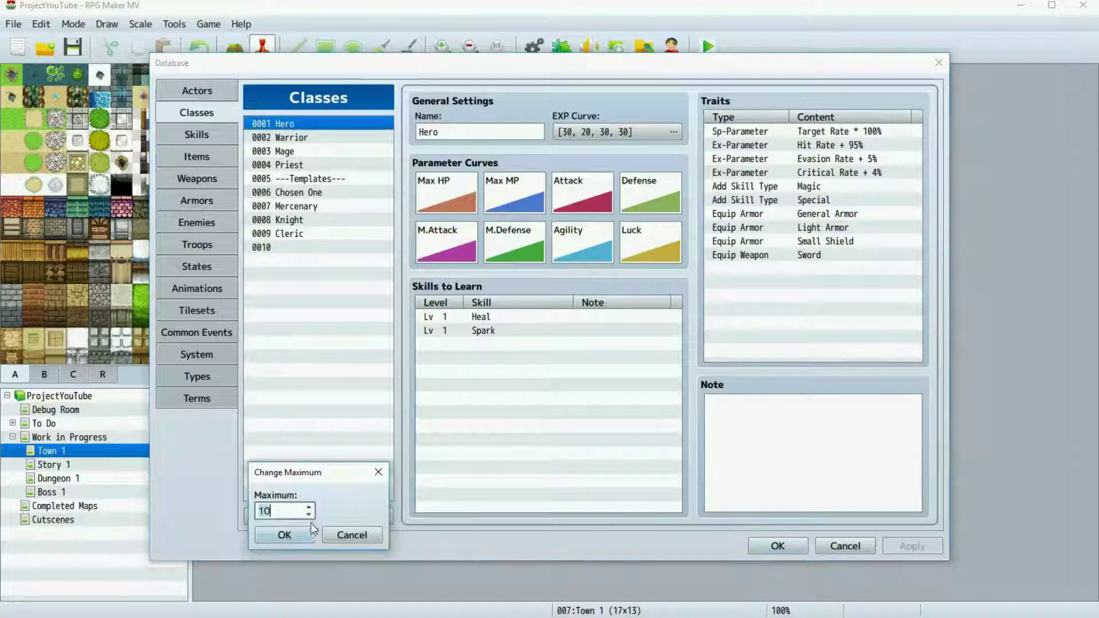
{"action": "left_click", "coordinate": [279, 536]}
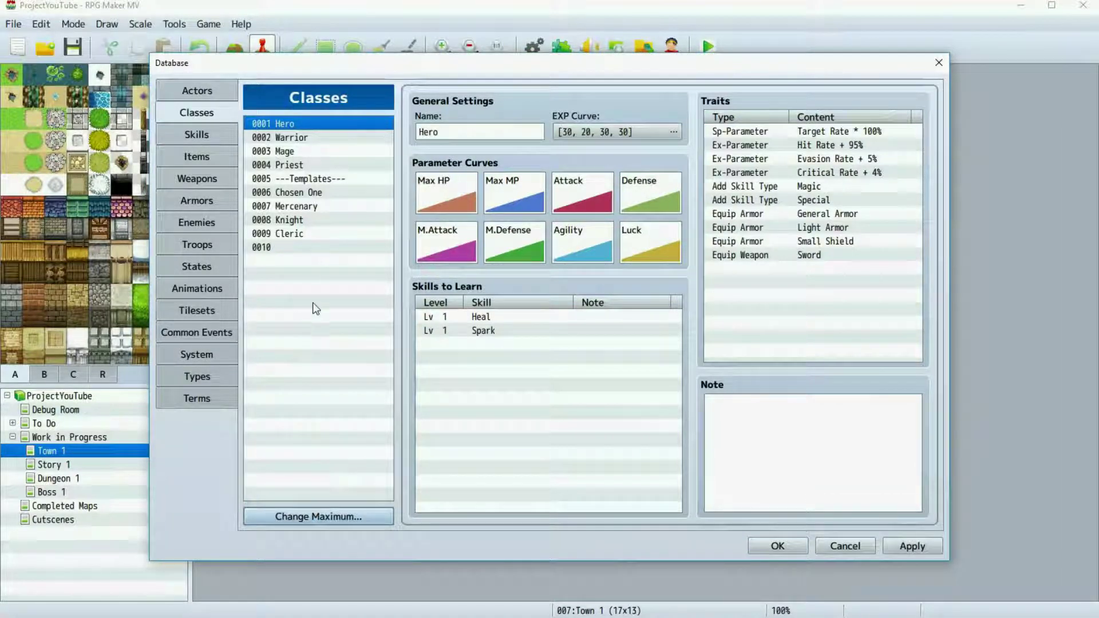
Step: Review the Warrior, Mage, Priest, Hero and Templates classes' traits and skills
{"action": "left_click", "coordinate": [281, 140]}
{"action": "left_click", "coordinate": [281, 151]}
{"action": "left_click", "coordinate": [281, 164]}
{"action": "left_click", "coordinate": [281, 151]}
{"action": "left_click", "coordinate": [279, 129]}
{"action": "left_click", "coordinate": [284, 139]}
{"action": "left_click", "coordinate": [287, 151]}
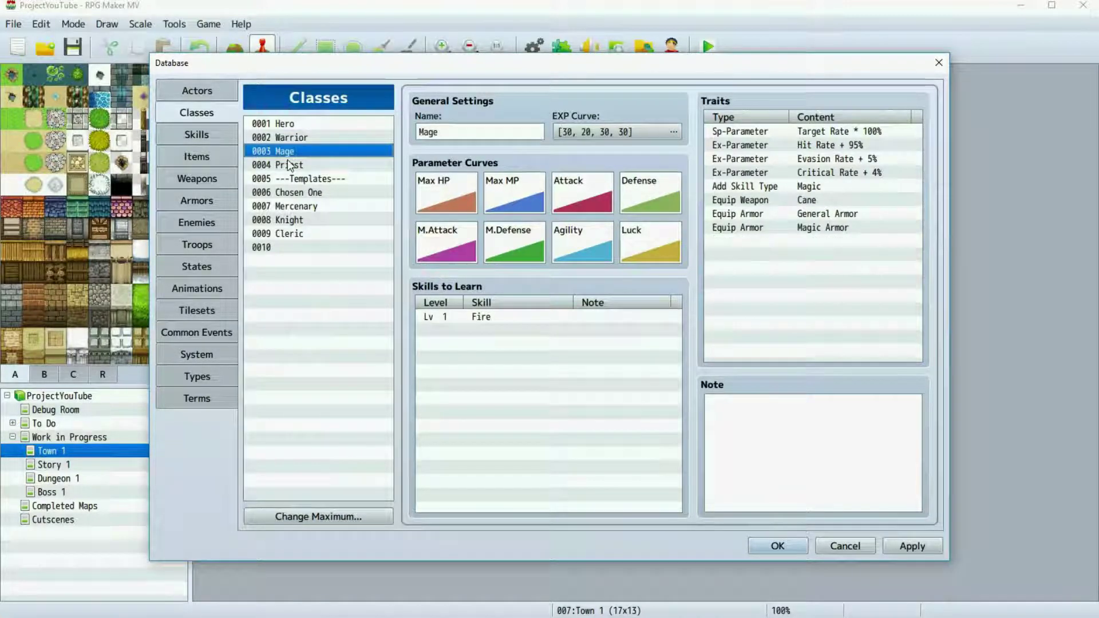
{"action": "left_click", "coordinate": [290, 165]}
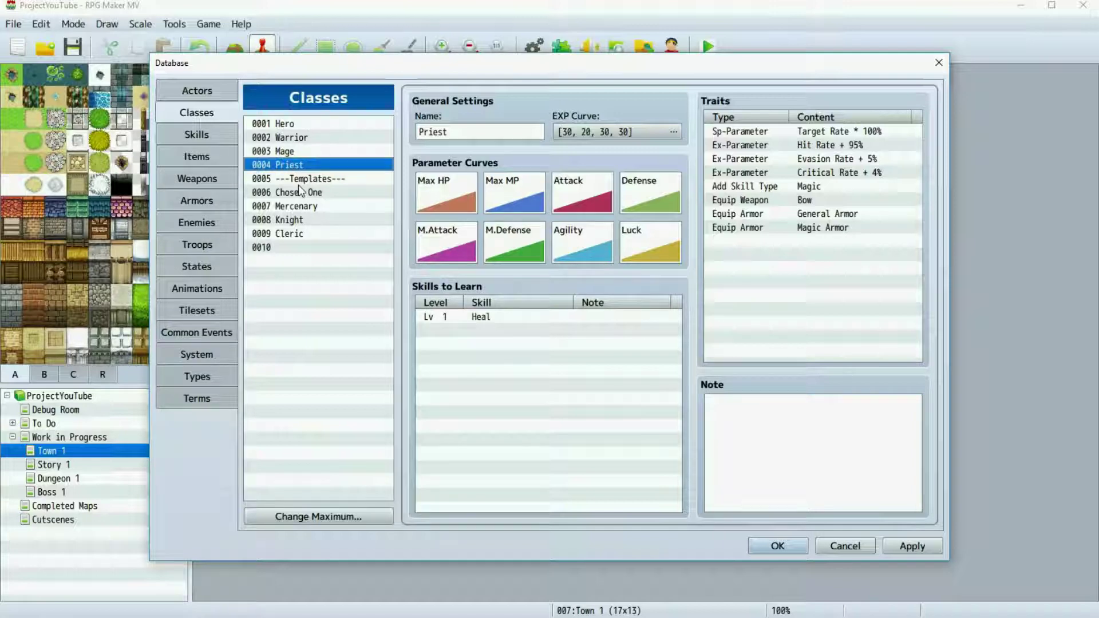
{"action": "left_click", "coordinate": [273, 180]}
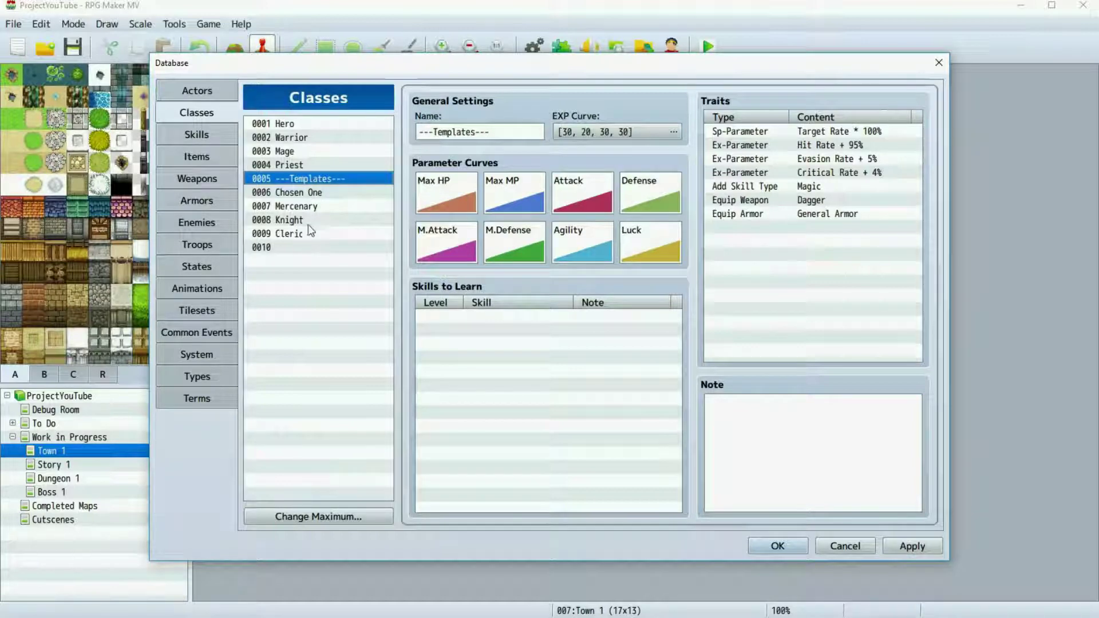
{"action": "left_click", "coordinate": [298, 193]}
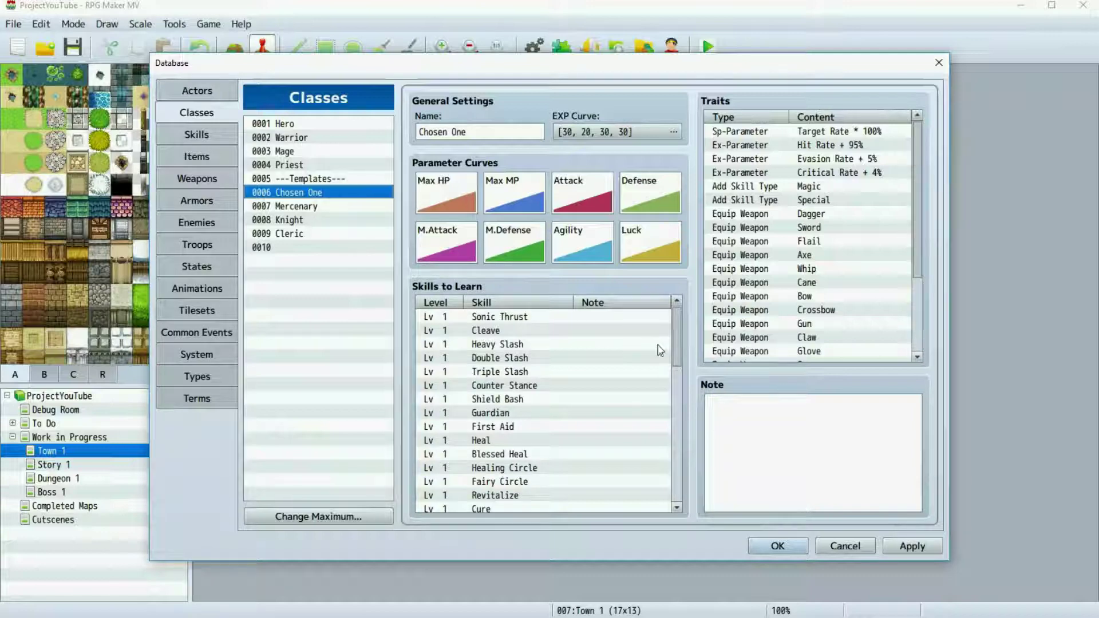
{"action": "scroll", "coordinate": [658, 350], "scroll_direction": "down", "scroll_amount": 3}
{"action": "scroll", "coordinate": [660, 350], "scroll_direction": "down", "scroll_amount": 7}
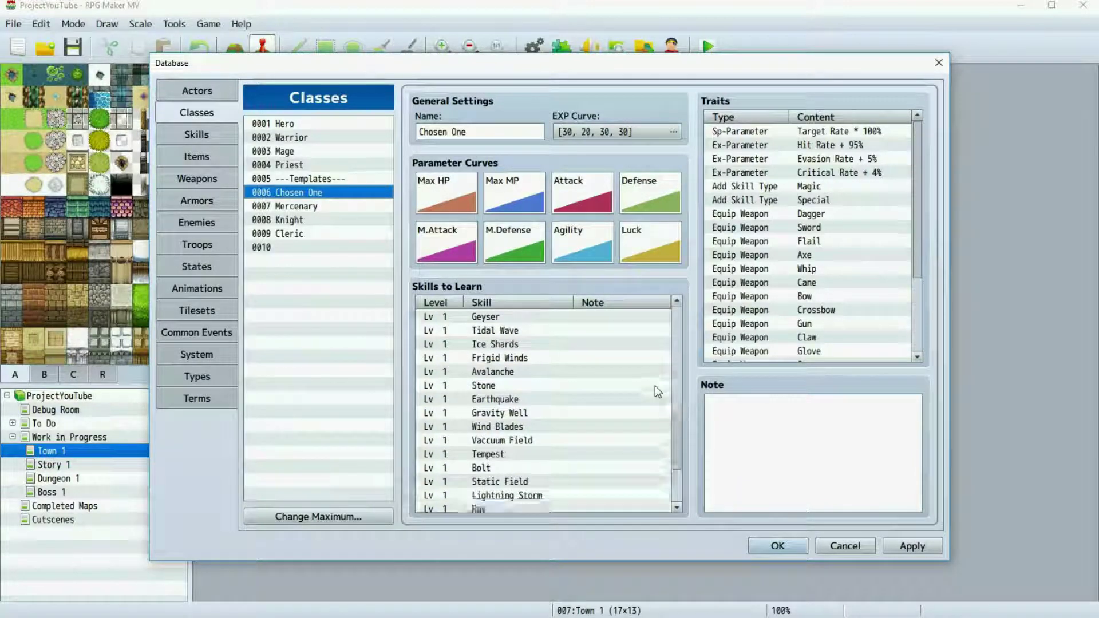
{"action": "scroll", "coordinate": [624, 421], "scroll_direction": "down", "scroll_amount": 2}
{"action": "scroll", "coordinate": [622, 420], "scroll_direction": "up", "scroll_amount": 5}
{"action": "scroll", "coordinate": [623, 422], "scroll_direction": "up", "scroll_amount": 6}
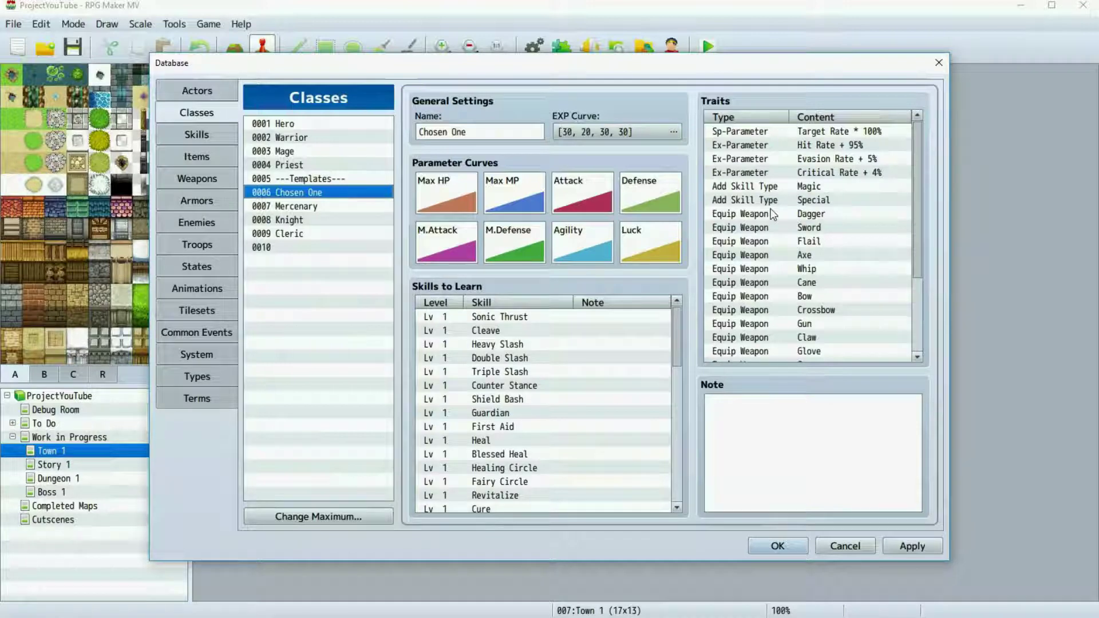
{"action": "left_click", "coordinate": [793, 191]}
{"action": "left_click", "coordinate": [766, 204]}
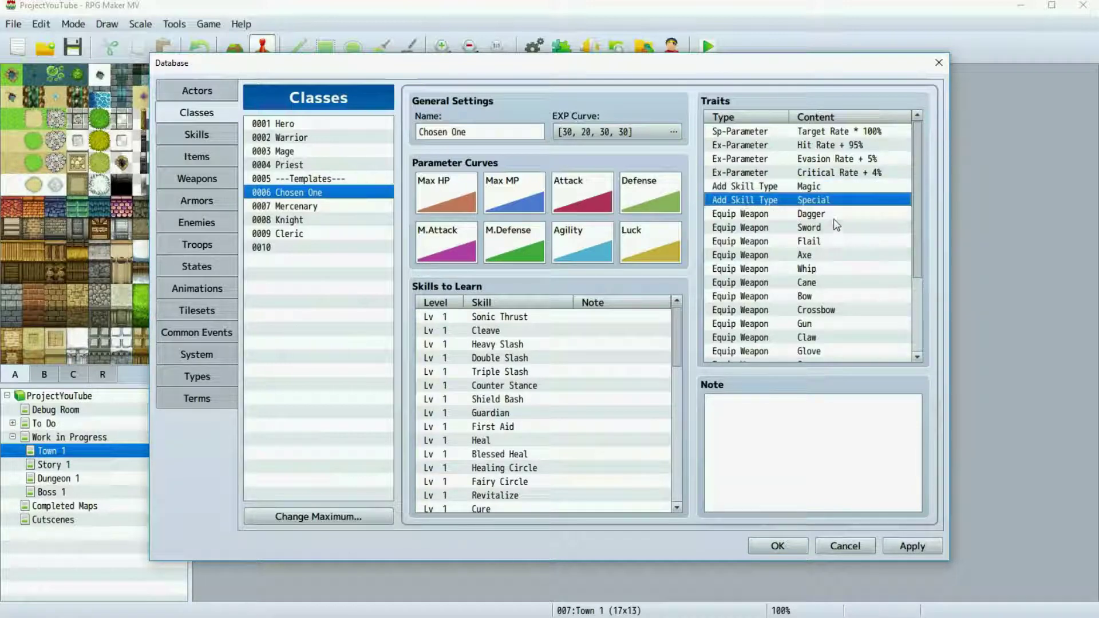
{"action": "scroll", "coordinate": [845, 282], "scroll_direction": "down", "scroll_amount": 2}
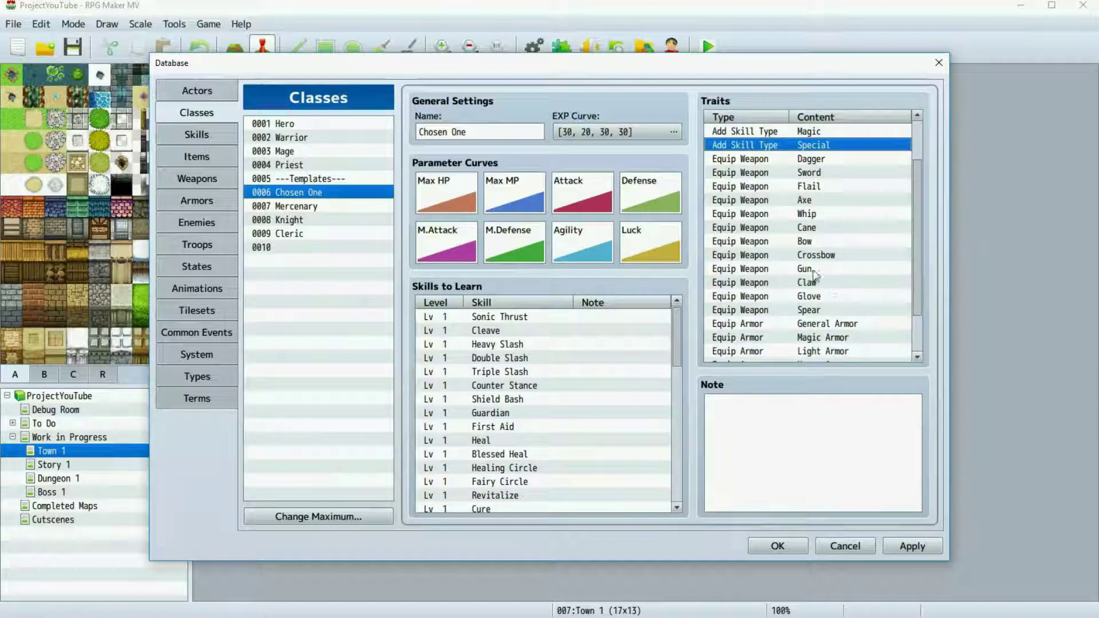
{"action": "scroll", "coordinate": [847, 342], "scroll_direction": "down", "scroll_amount": 1}
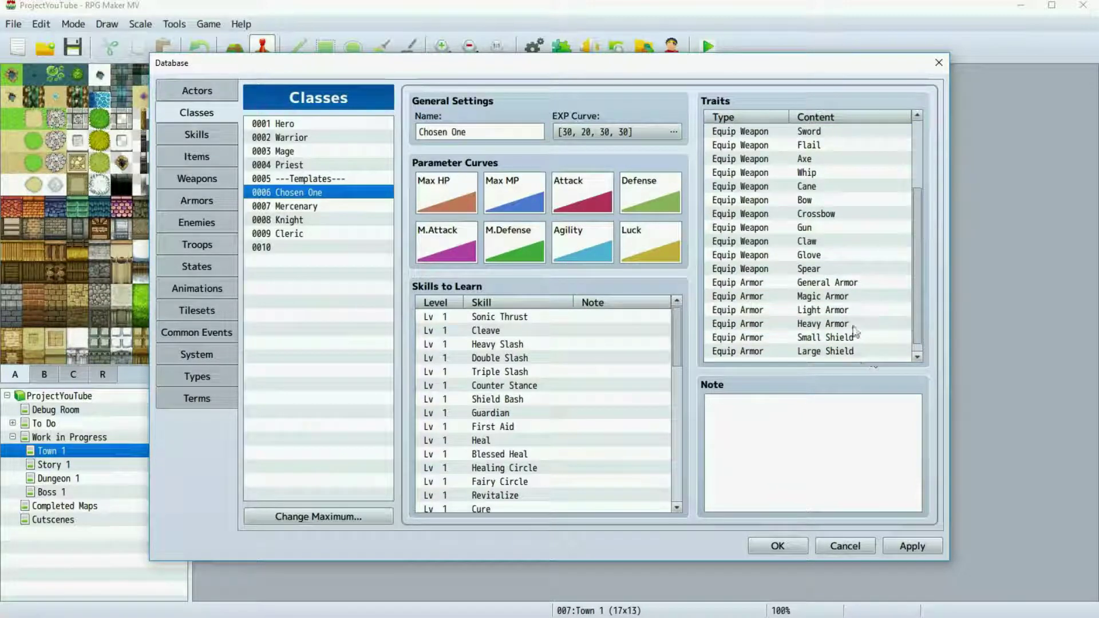
{"action": "scroll", "coordinate": [719, 311], "scroll_direction": "down", "scroll_amount": 1}
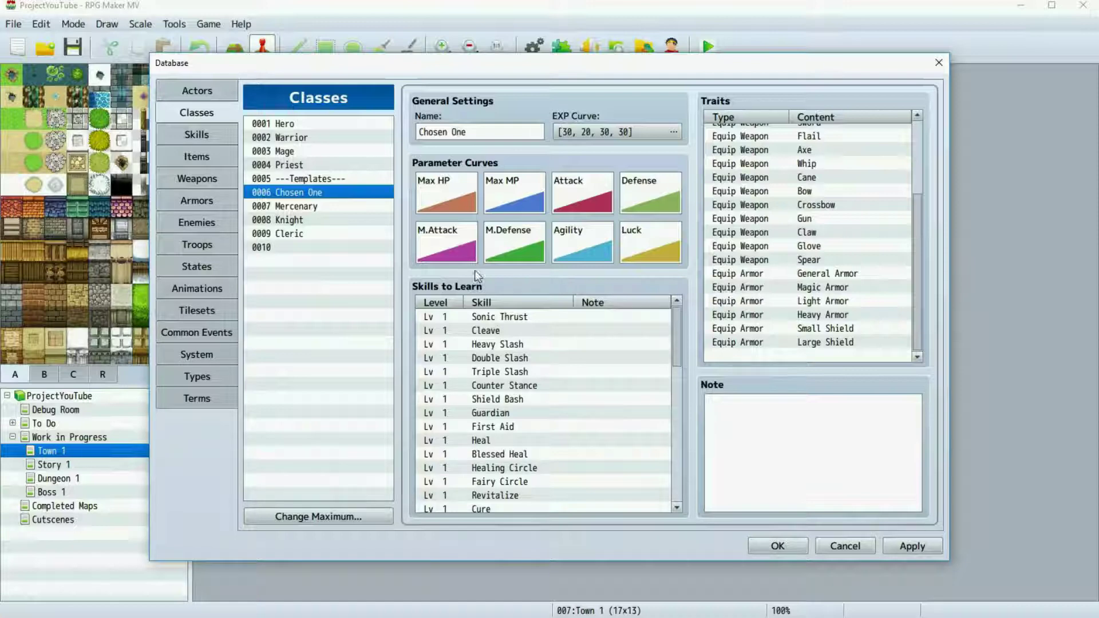
Step: Review the Mercenary, Knight and Cleric classes, then select the empty class slot 0010
{"action": "left_click", "coordinate": [323, 205]}
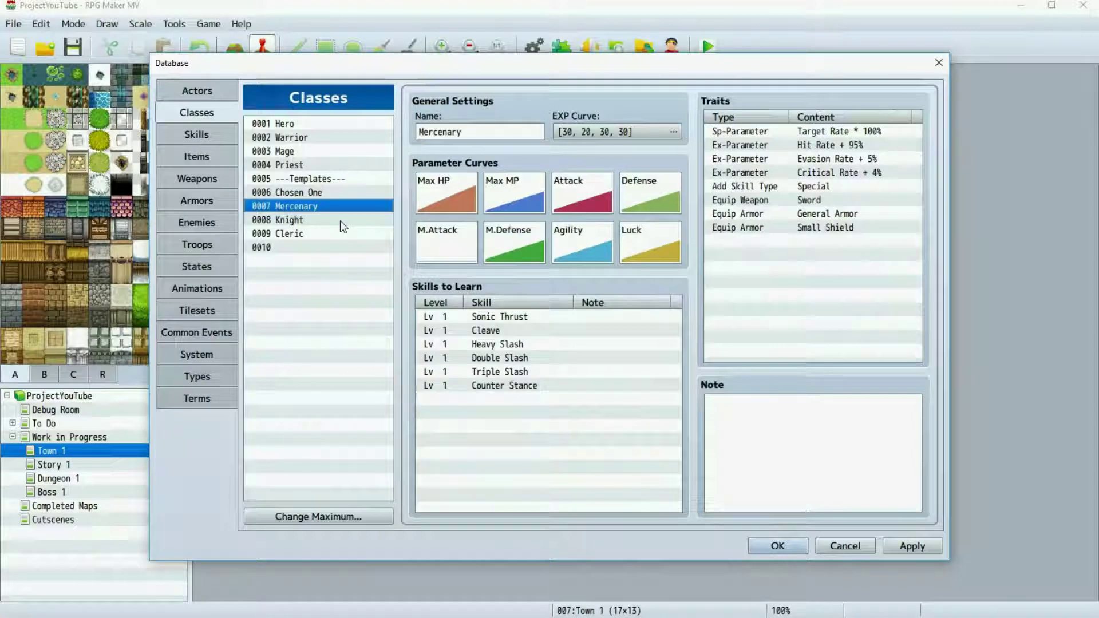
{"action": "left_click", "coordinate": [322, 222]}
{"action": "left_click", "coordinate": [318, 233]}
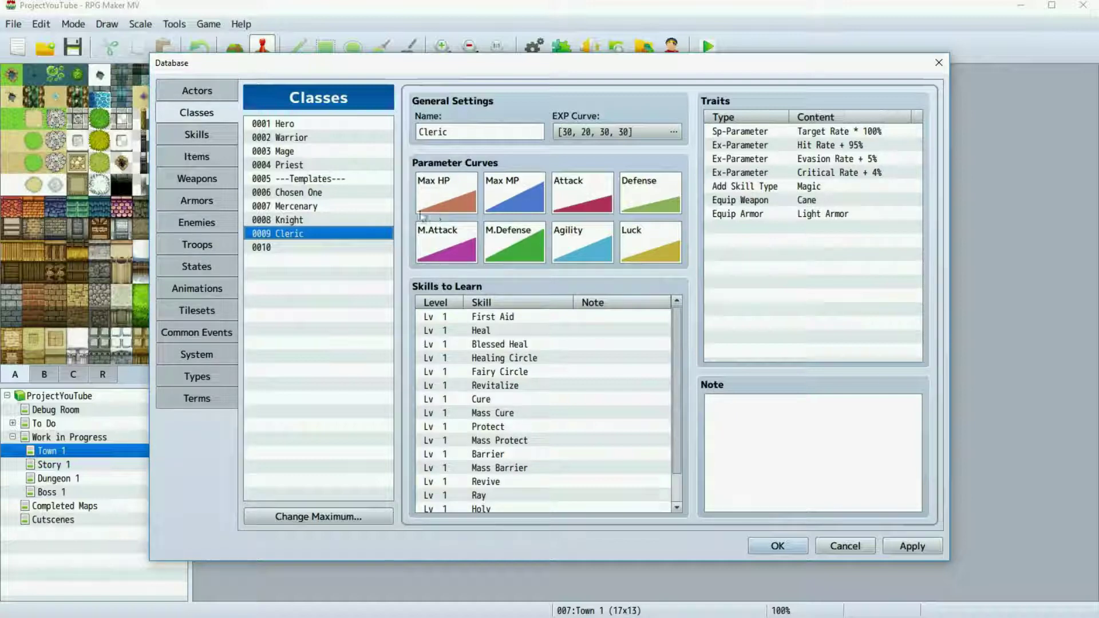
{"action": "scroll", "coordinate": [532, 378], "scroll_direction": "down", "scroll_amount": 2}
{"action": "scroll", "coordinate": [551, 446], "scroll_direction": "up", "scroll_amount": 2}
{"action": "scroll", "coordinate": [533, 468], "scroll_direction": "down", "scroll_amount": 1}
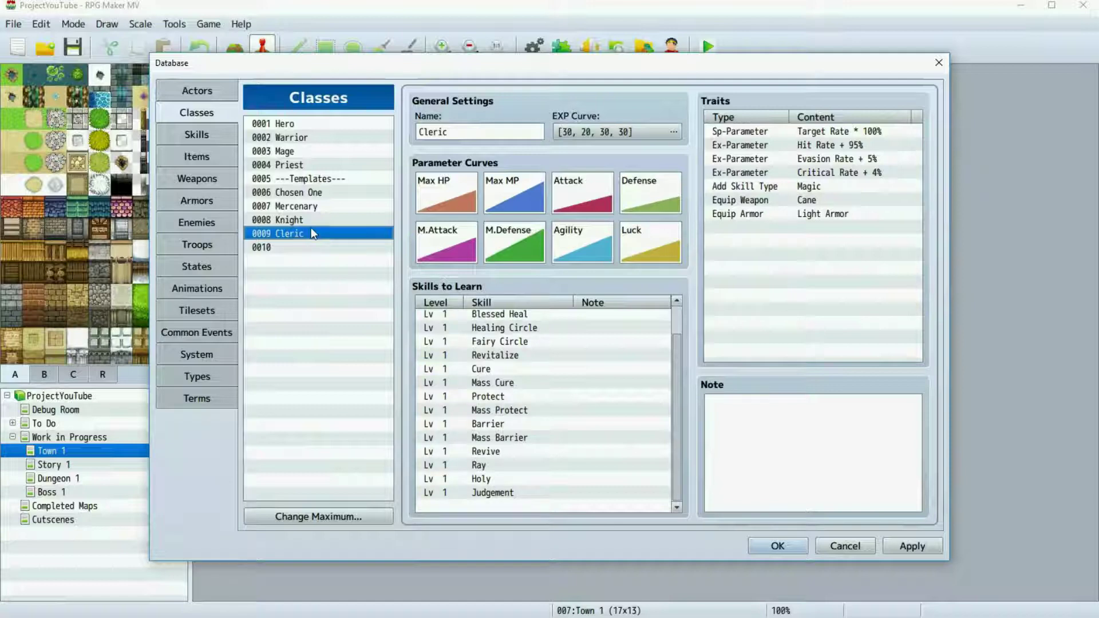
{"action": "left_click", "coordinate": [313, 206]}
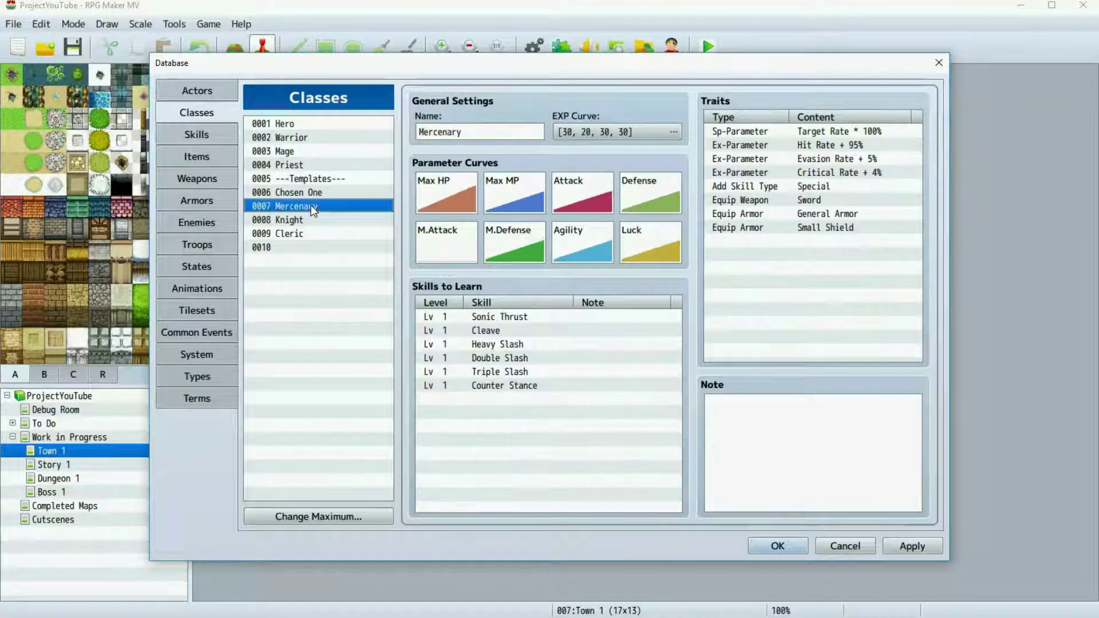
{"action": "left_click", "coordinate": [288, 249]}
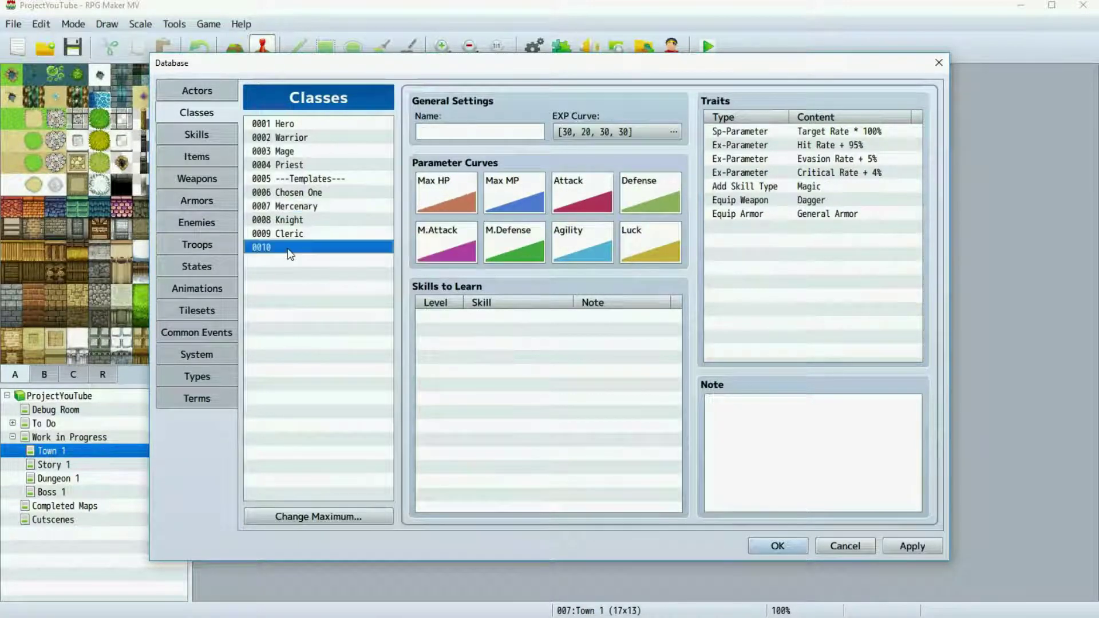
{"action": "left_click", "coordinate": [450, 134]}
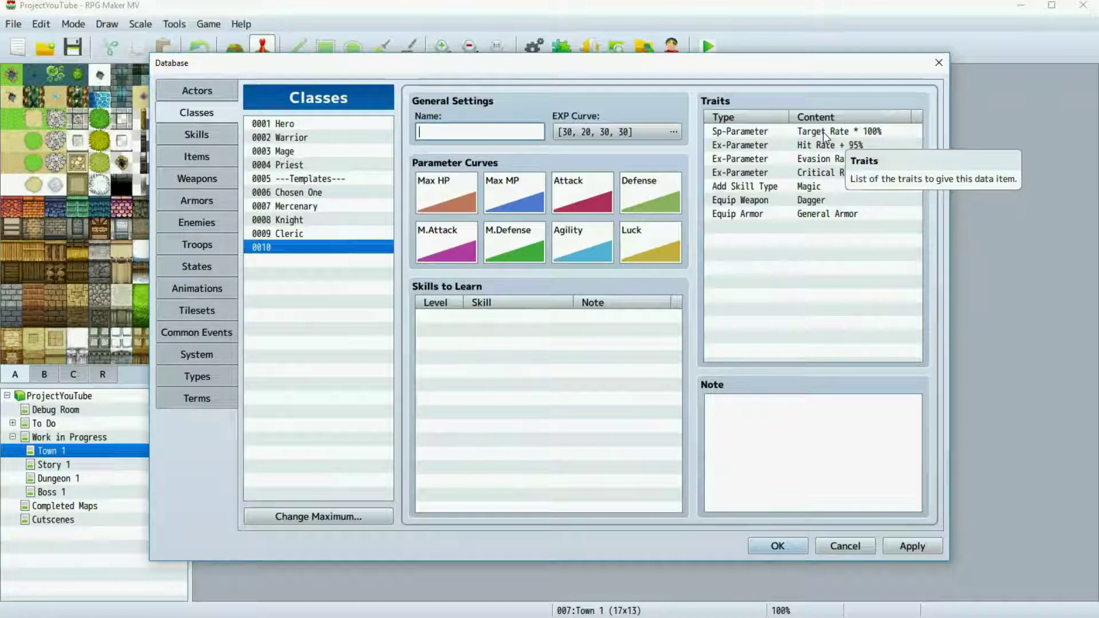
{"action": "left_click", "coordinate": [815, 143]}
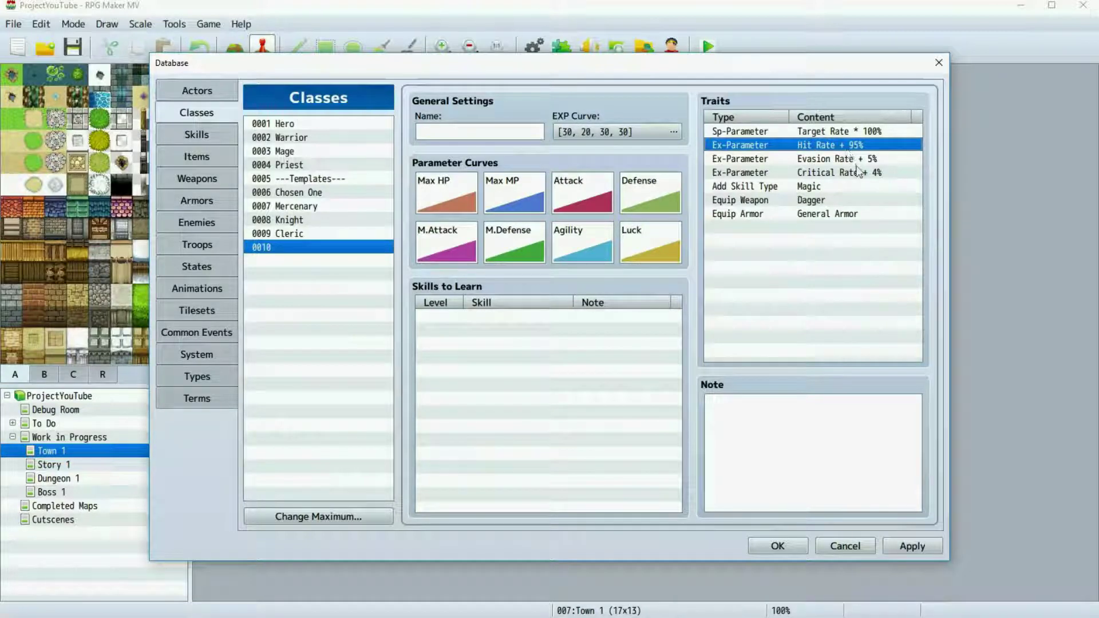
Step: Change class 0010's Hit Rate trait from 95% to 100%
{"action": "double_click", "coordinate": [819, 146]}
{"action": "double_click", "coordinate": [816, 224]}
{"action": "type", "text": "100"}
{"action": "left_click", "coordinate": [829, 326]}
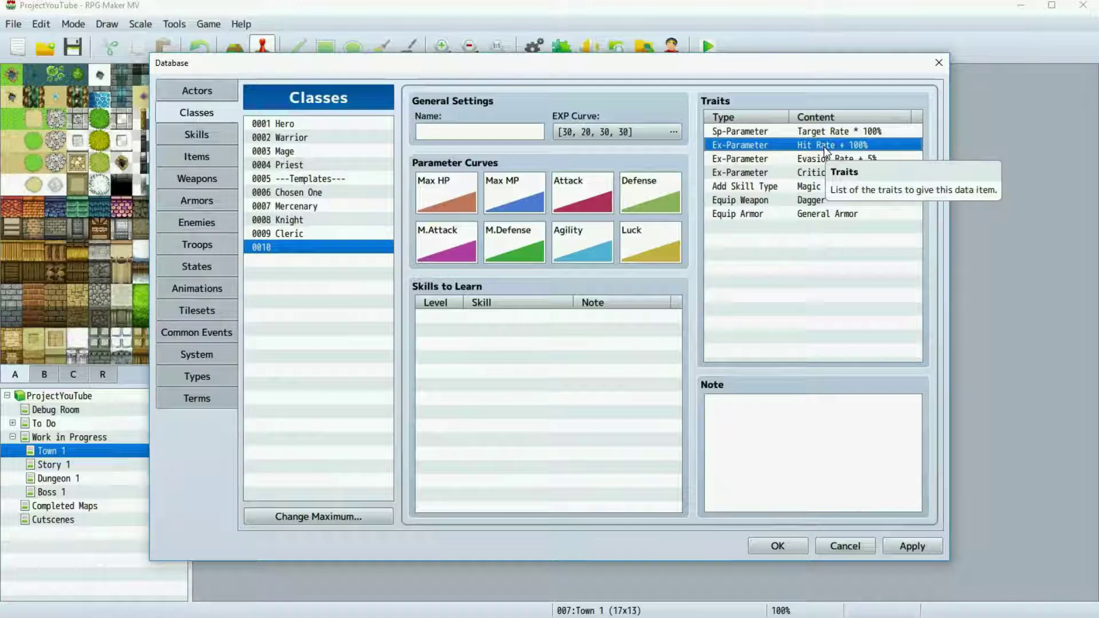
Step: Select the Evasion Rate + 5% and Critical Rate + 4% trait rows
{"action": "left_click", "coordinate": [810, 159]}
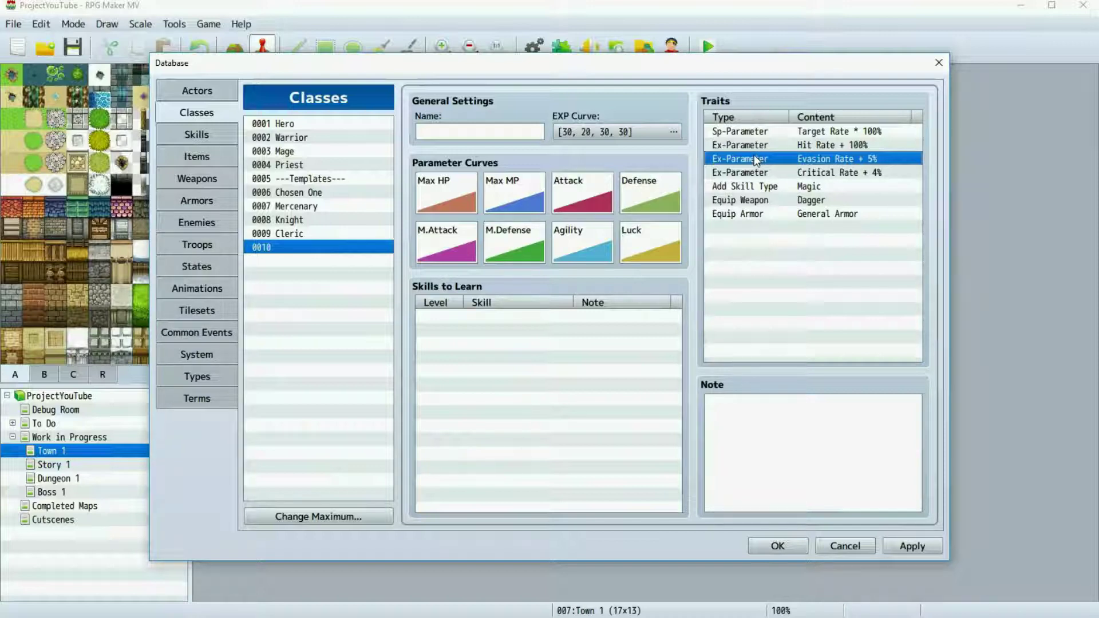
{"action": "left_click", "coordinate": [759, 172]}
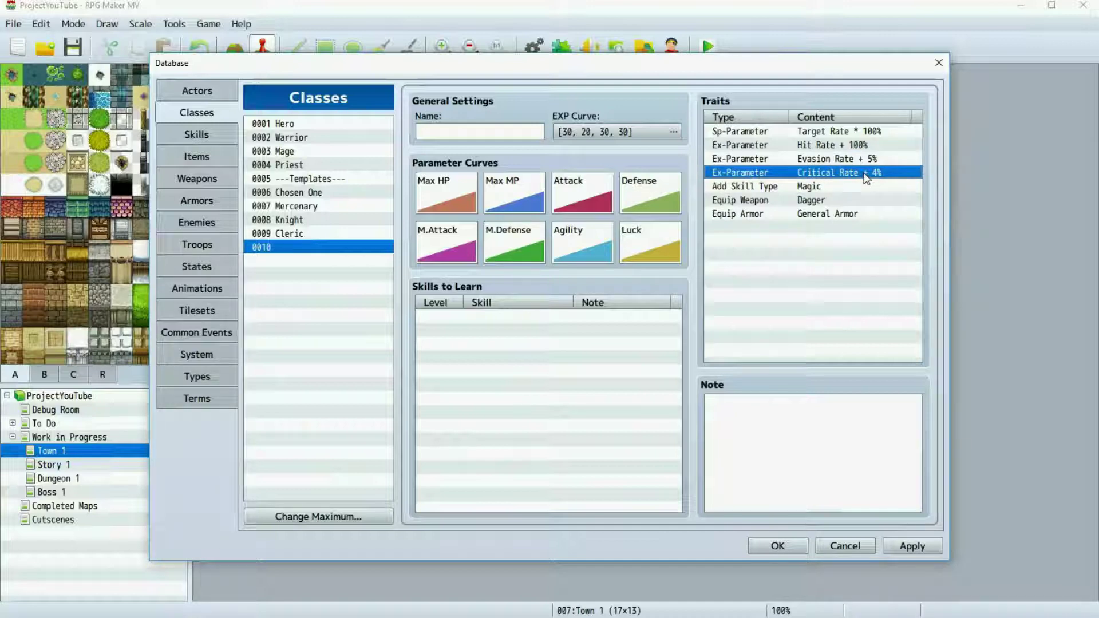
{"action": "left_click", "coordinate": [820, 158]}
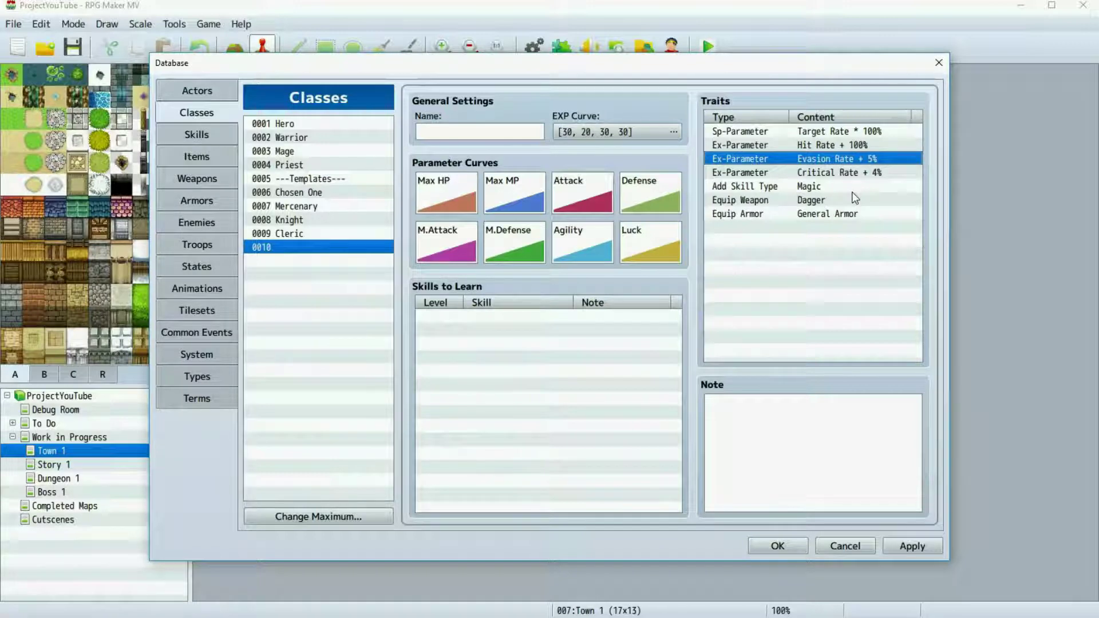
Step: Delete the Evasion Rate and Critical Rate traits from class 0010, Mercenary, Knight and Cleric
{"action": "key", "text": "Delete"}
{"action": "key", "text": "Delete"}
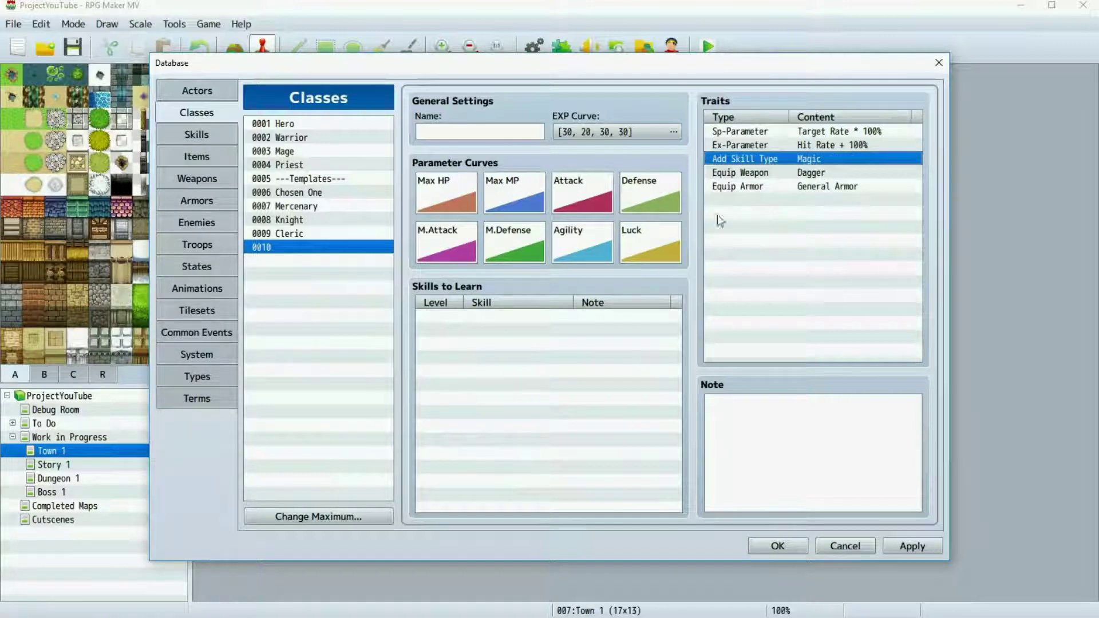
{"action": "left_click", "coordinate": [370, 205]}
{"action": "left_click", "coordinate": [853, 160]}
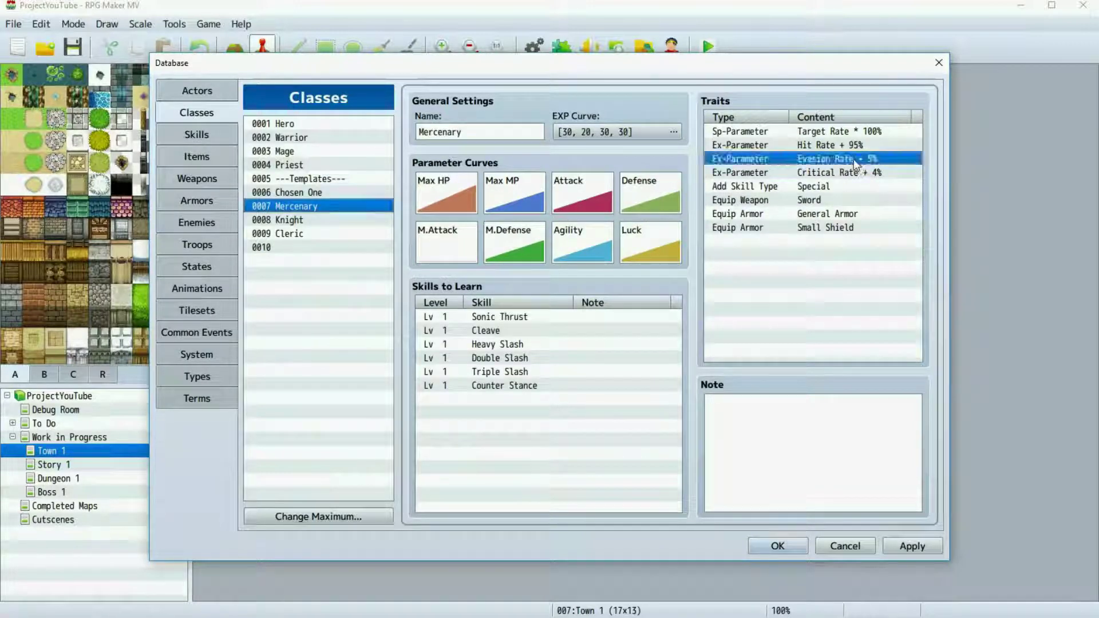
{"action": "key", "text": "Delete"}
{"action": "key", "text": "Delete"}
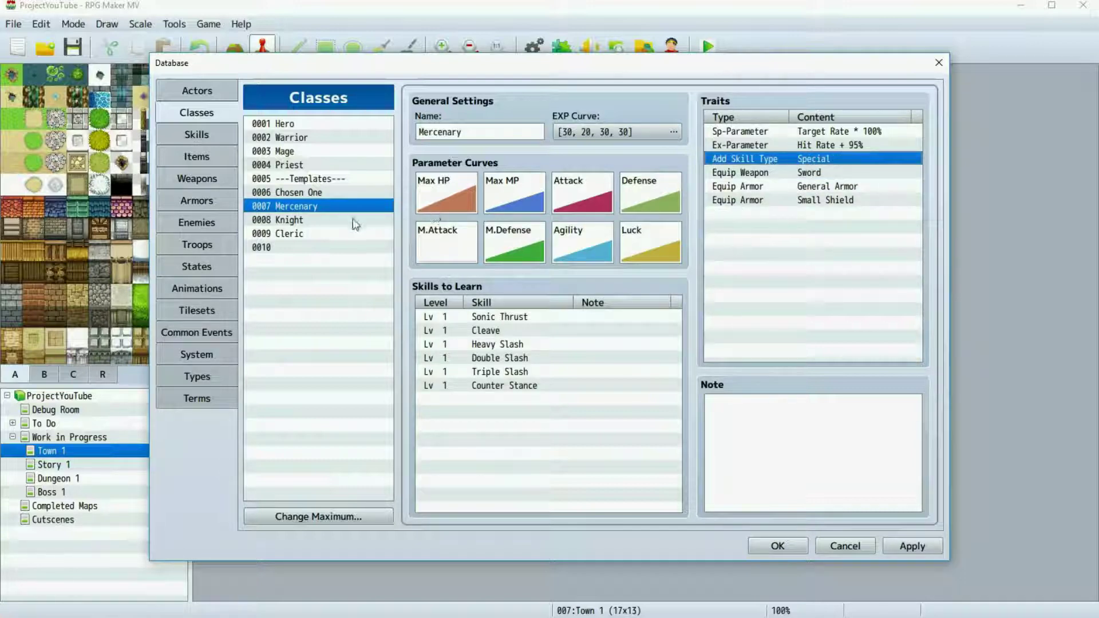
{"action": "left_click", "coordinate": [355, 220]}
{"action": "left_click", "coordinate": [796, 156]}
{"action": "key", "text": "Delete"}
{"action": "key", "text": "Delete"}
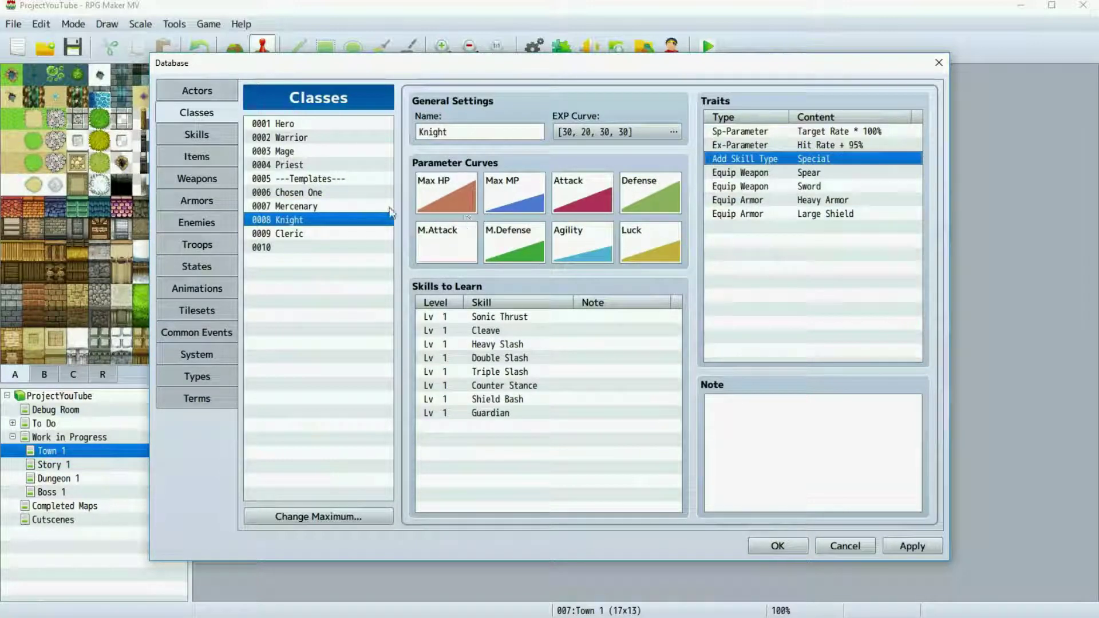
{"action": "left_click", "coordinate": [373, 206]}
{"action": "left_click", "coordinate": [344, 232]}
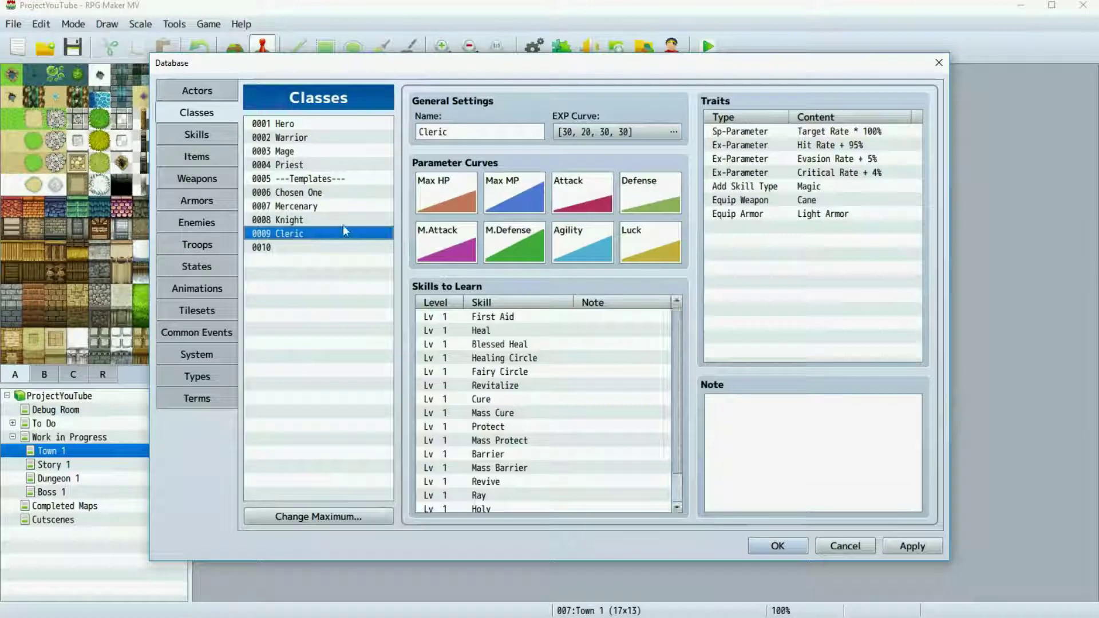
{"action": "left_click", "coordinate": [828, 158]}
{"action": "key", "text": "Delete"}
{"action": "key", "text": "Delete"}
Step: Raise the Cleric's Hit Rate trait from 95% to 100%
{"action": "double_click", "coordinate": [825, 146]}
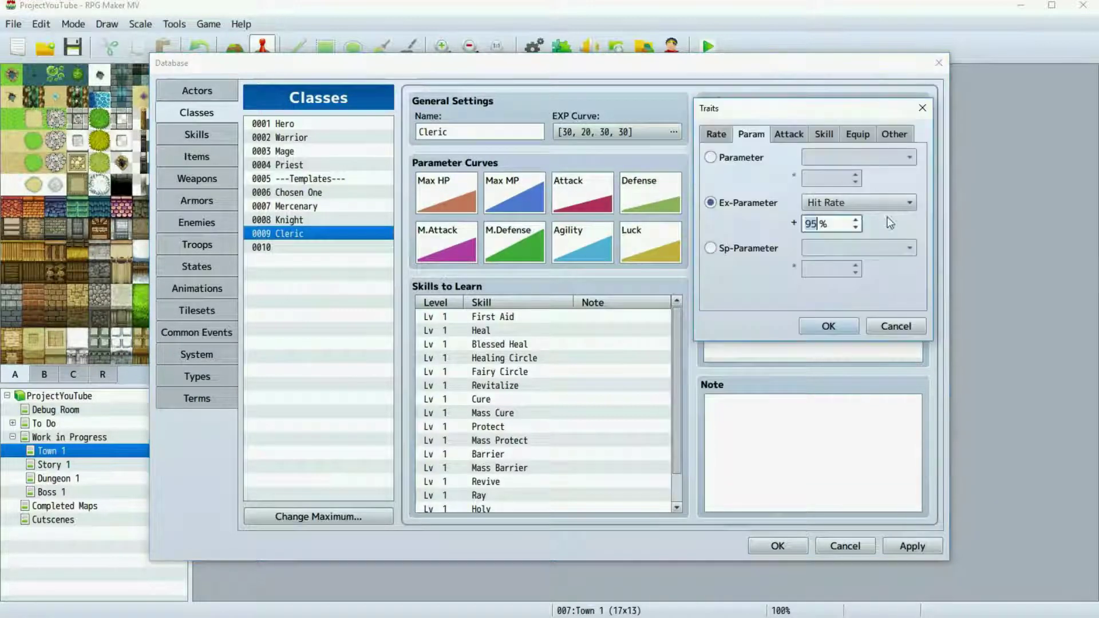
{"action": "double_click", "coordinate": [817, 224]}
{"action": "key", "text": "BackSpace"}
{"action": "type", "text": "100"}
{"action": "left_click", "coordinate": [842, 329]}
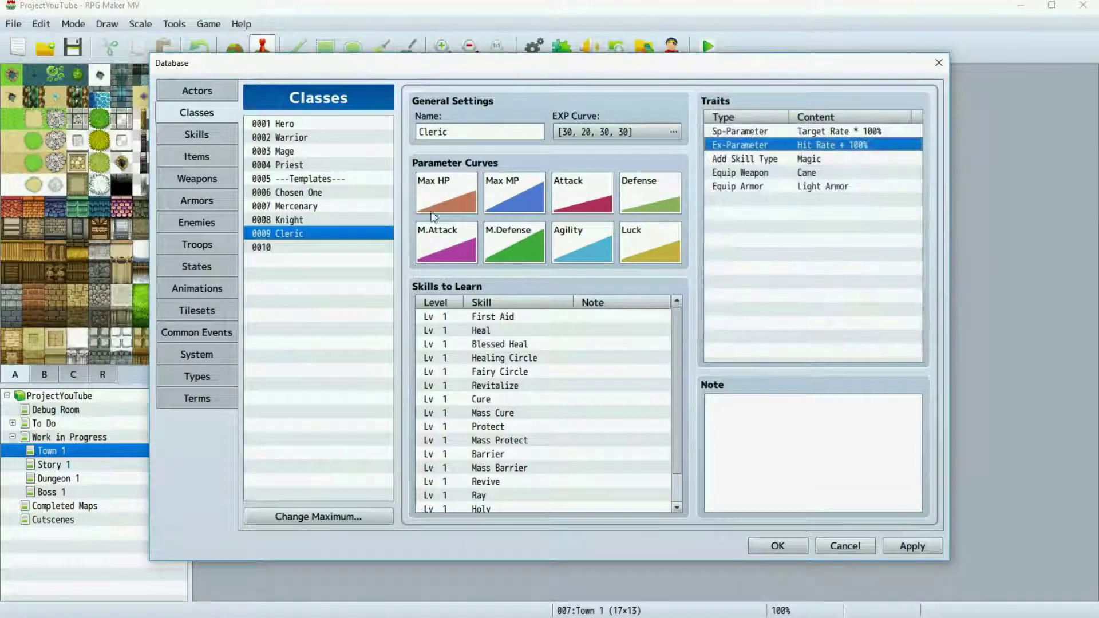
Step: Raise the Knight's and Mercenary's Hit Rate traits to 100%
{"action": "left_click", "coordinate": [372, 219]}
{"action": "double_click", "coordinate": [825, 145]}
{"action": "double_click", "coordinate": [879, 223]}
{"action": "key", "text": "BackSpace"}
{"action": "type", "text": "100"}
{"action": "left_click", "coordinate": [841, 330]}
{"action": "left_click", "coordinate": [327, 207]}
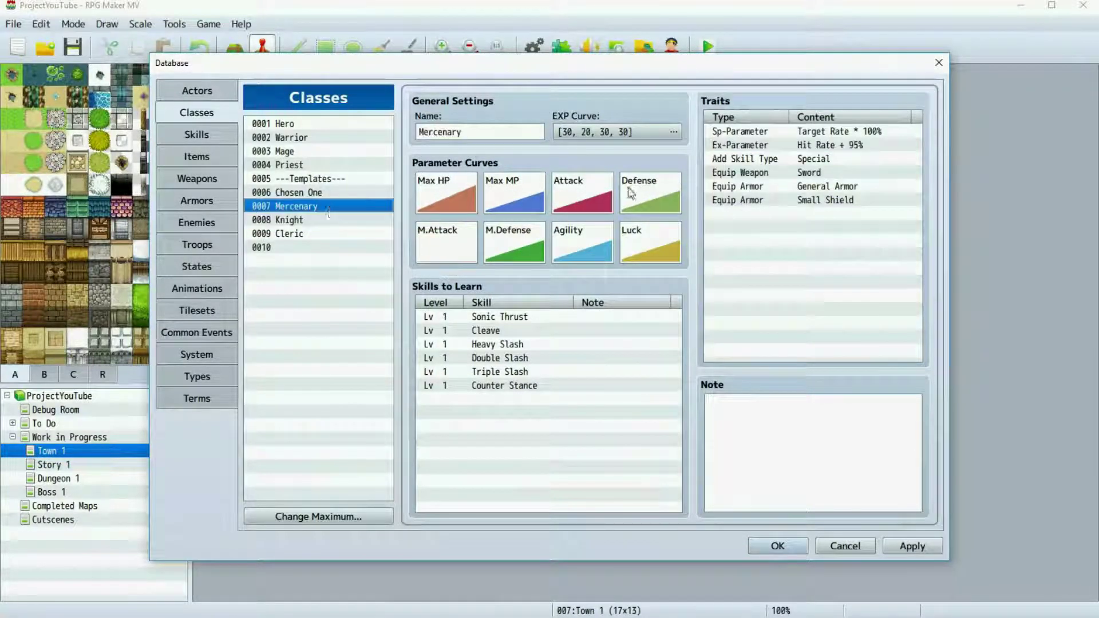
{"action": "double_click", "coordinate": [854, 147]}
{"action": "type", "text": "00"}
{"action": "left_click", "coordinate": [837, 323]}
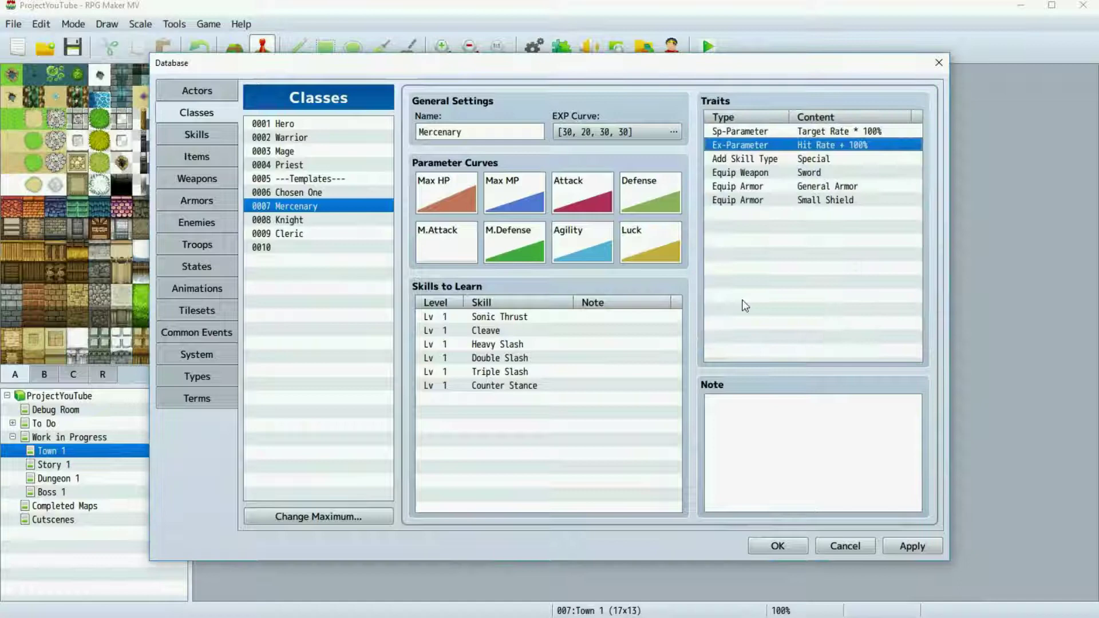
Step: Enter 'Sorcerer' as the name of class 0010
{"action": "left_click", "coordinate": [302, 245]}
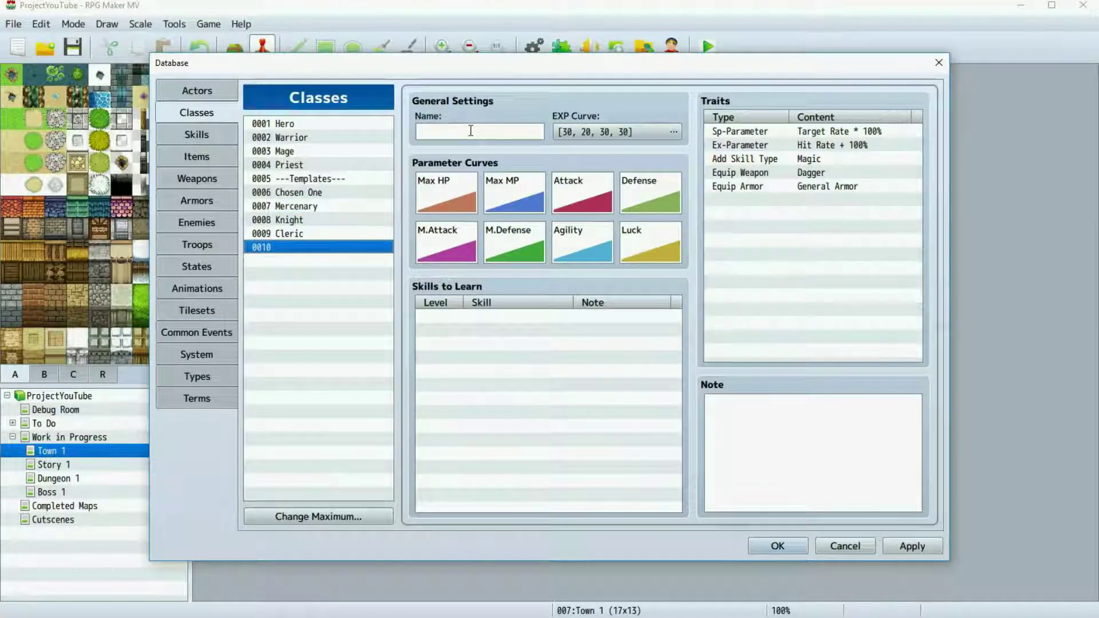
{"action": "left_click", "coordinate": [471, 130]}
{"action": "type", "text": "Sorcerer"}
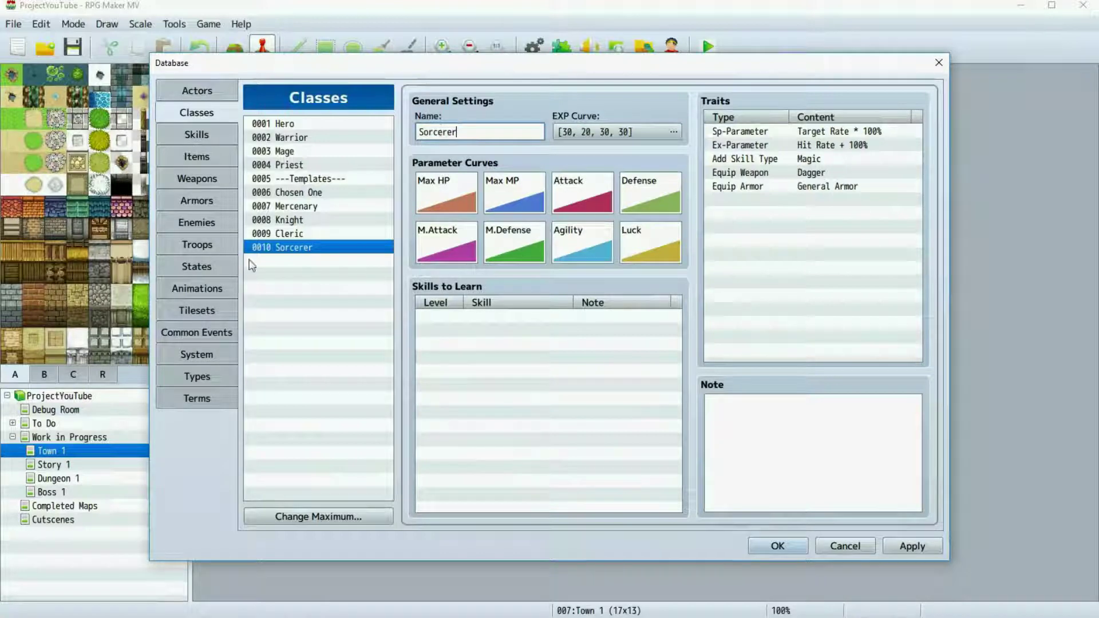
{"action": "left_click", "coordinate": [448, 201]}
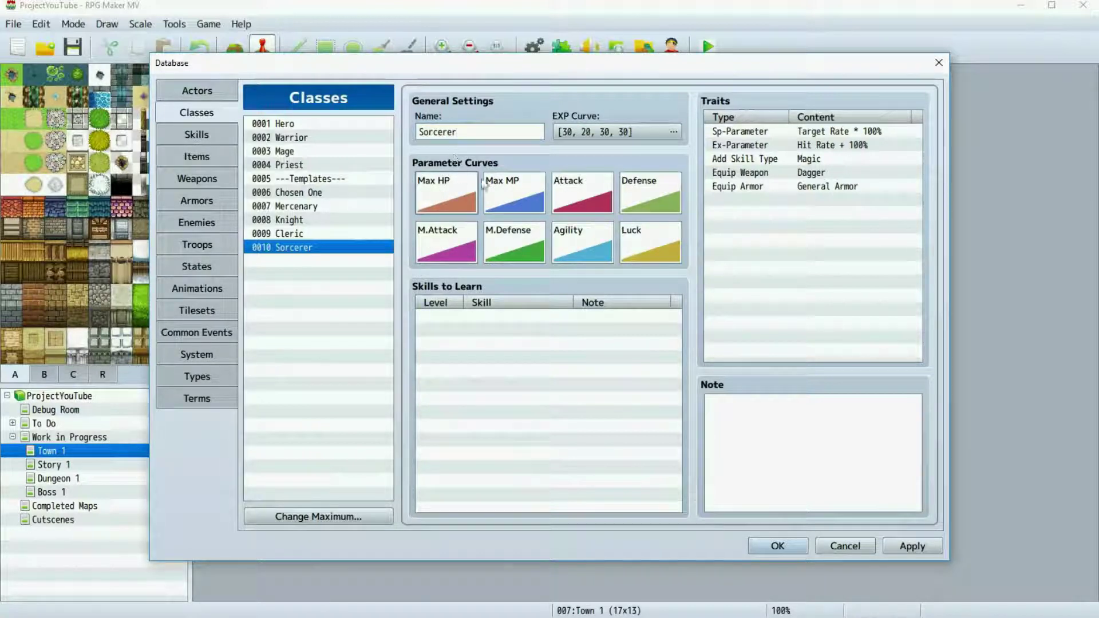
Step: Set the Sorcerer's Max HP to 211, Max MP to 132 and Attack to 10 at level 1
{"action": "double_click", "coordinate": [457, 199]}
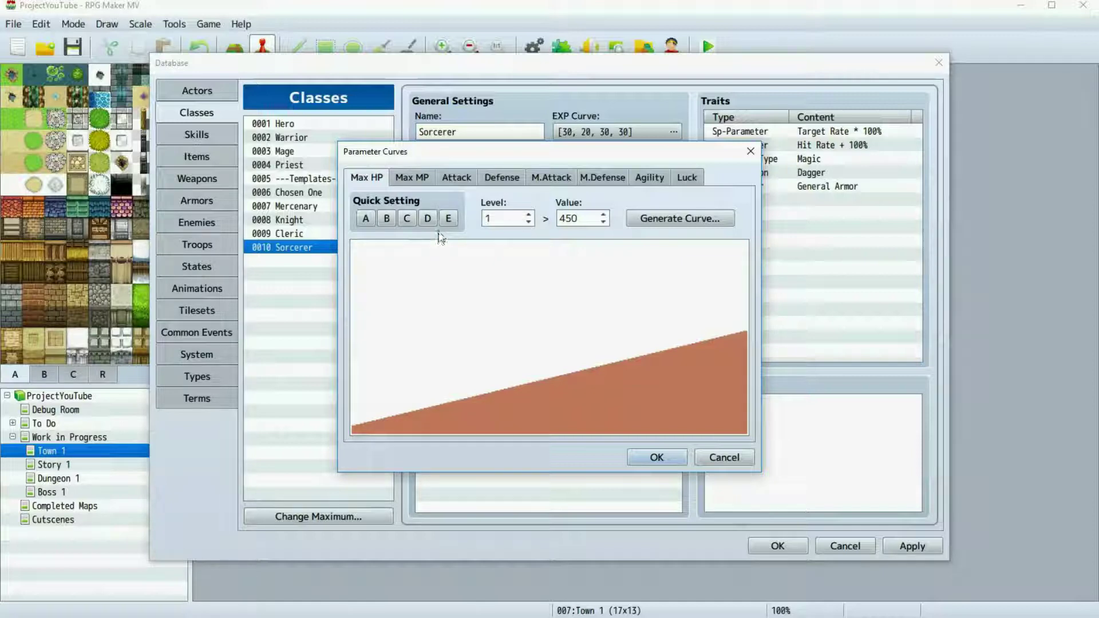
{"action": "left_click", "coordinate": [427, 221]}
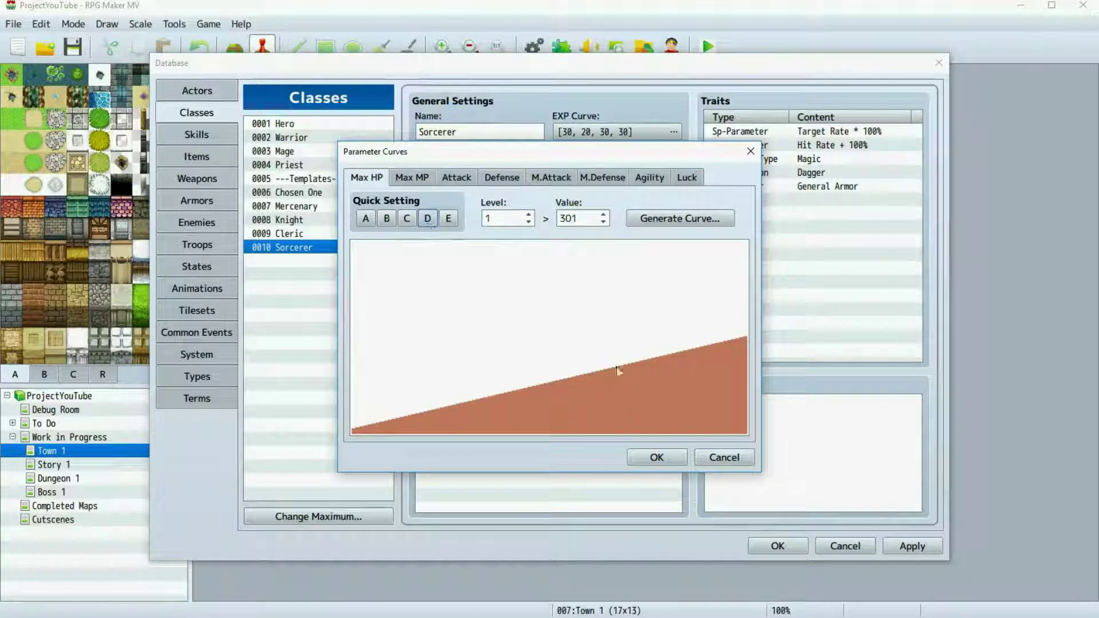
{"action": "left_click", "coordinate": [449, 221]}
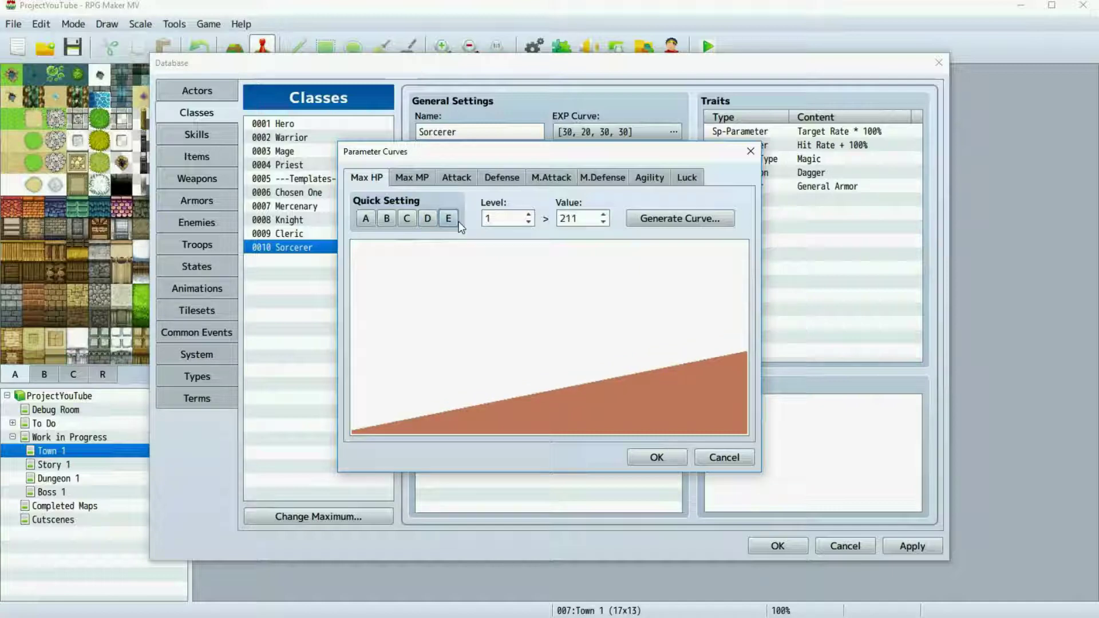
{"action": "left_click", "coordinate": [424, 180]}
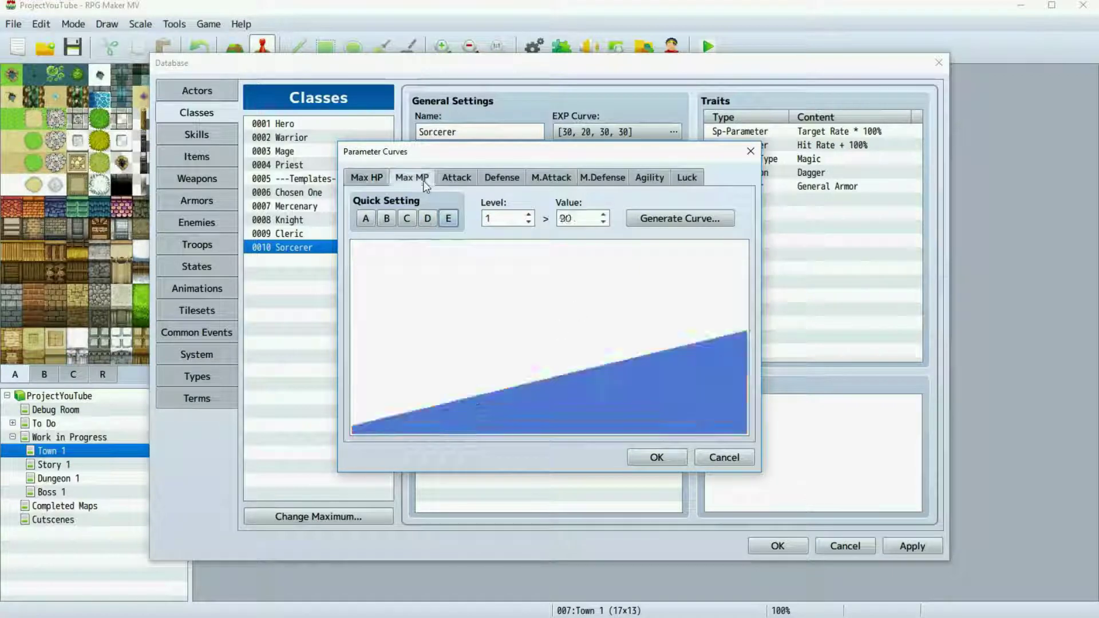
{"action": "left_click", "coordinate": [366, 218]}
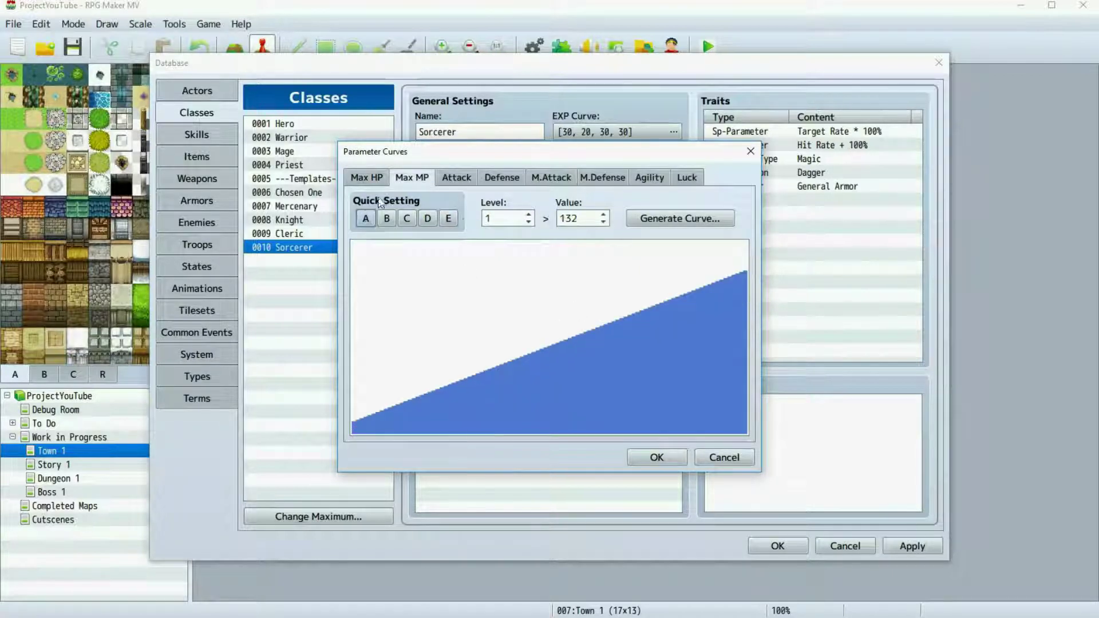
{"action": "left_click", "coordinate": [458, 178]}
{"action": "left_click", "coordinate": [449, 220]}
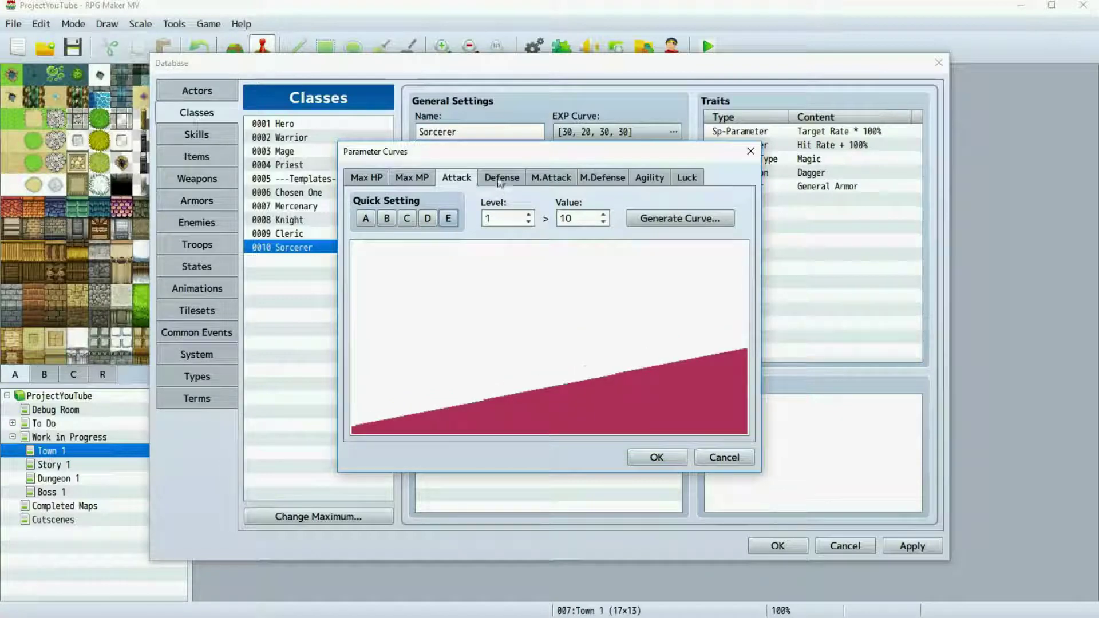
Step: Set Defense 14, M.Attack 22, M.Defense 15 at level 1, Agility and Luck on C, and confirm
{"action": "left_click", "coordinate": [500, 180]}
{"action": "left_click", "coordinate": [427, 218]}
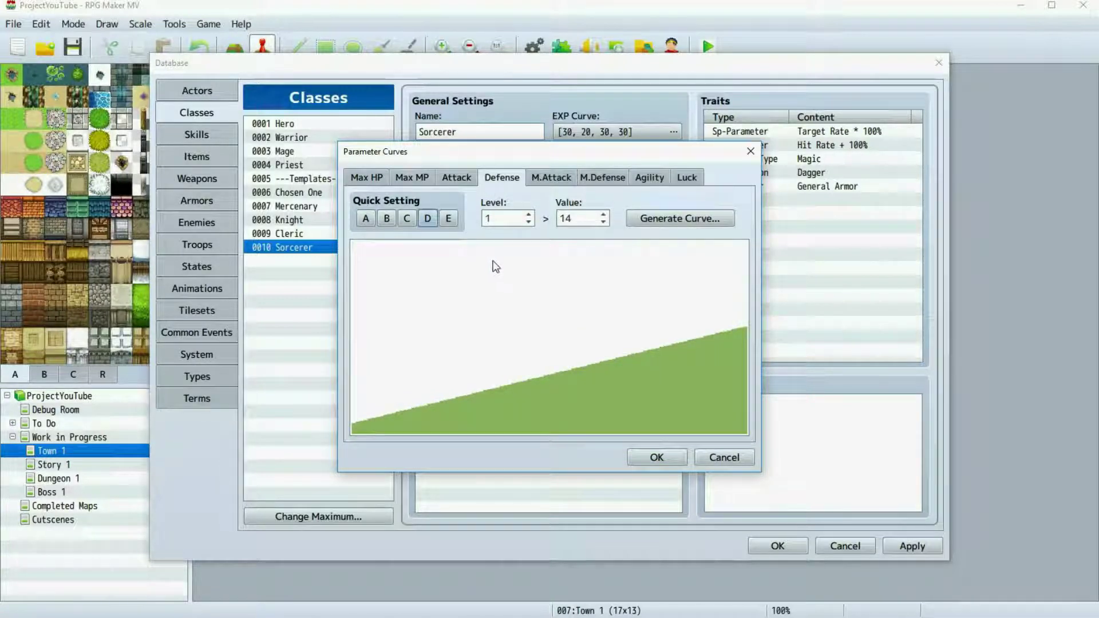
{"action": "left_click", "coordinate": [564, 181]}
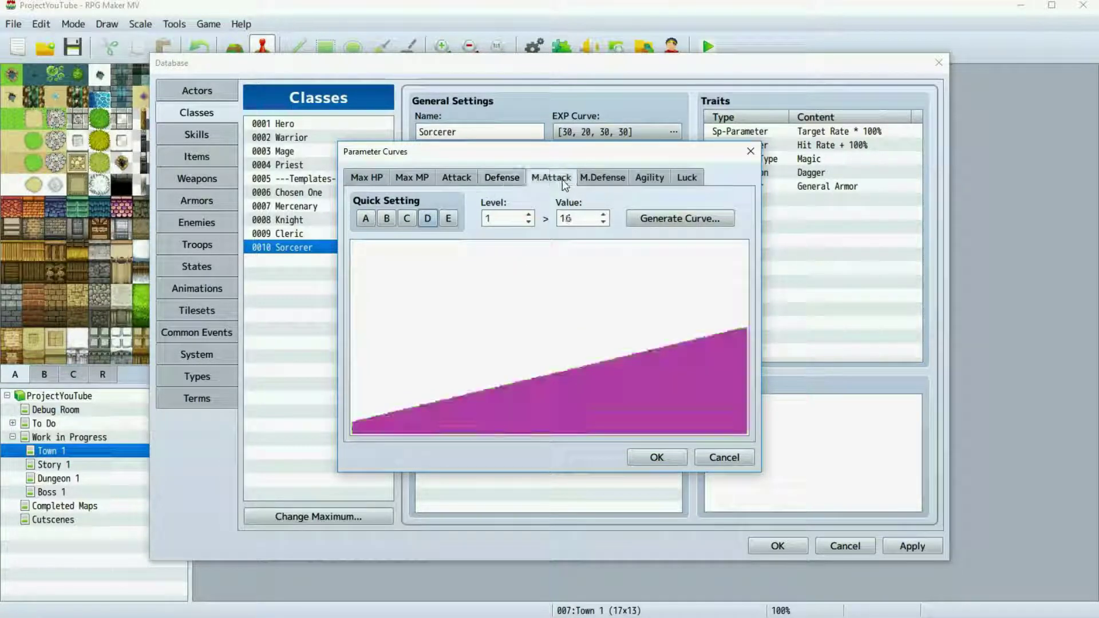
{"action": "left_click", "coordinate": [367, 218]}
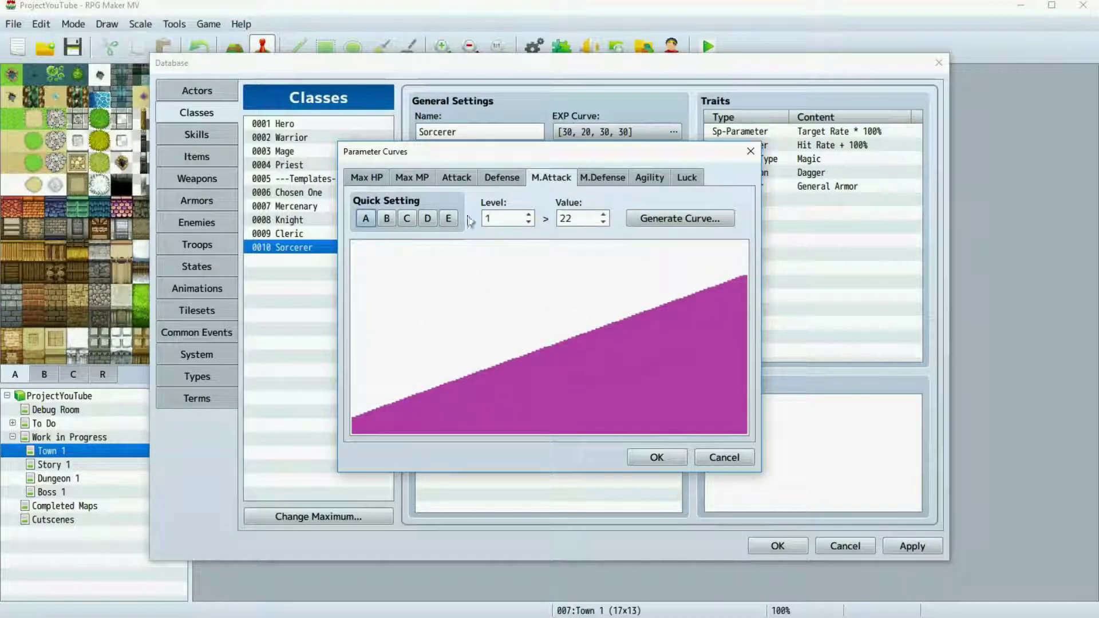
{"action": "left_click", "coordinate": [601, 180]}
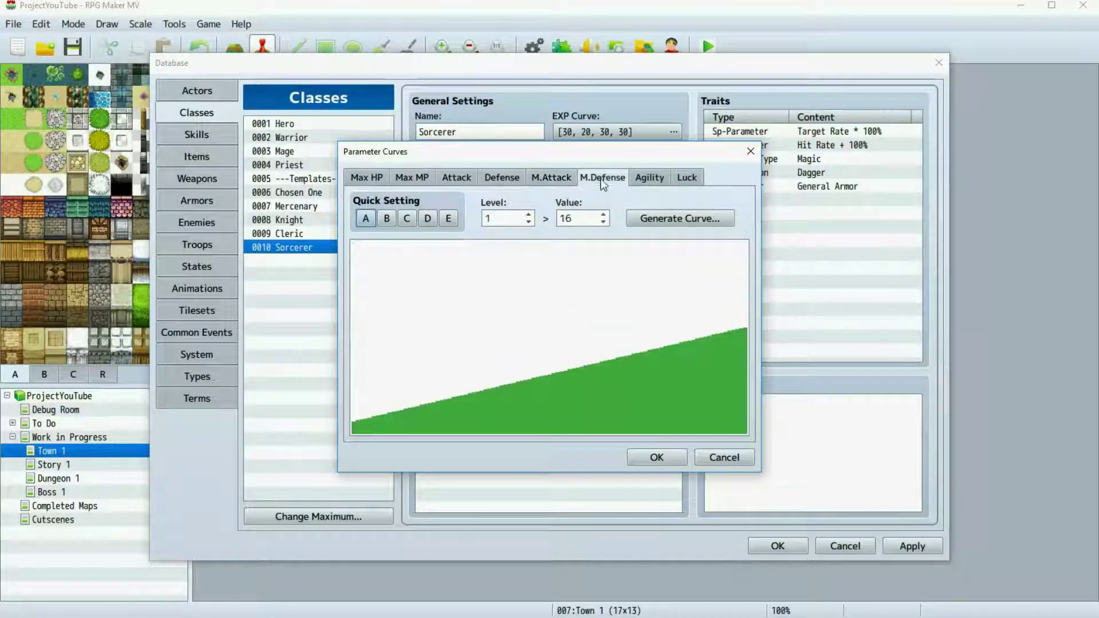
{"action": "left_click", "coordinate": [405, 220]}
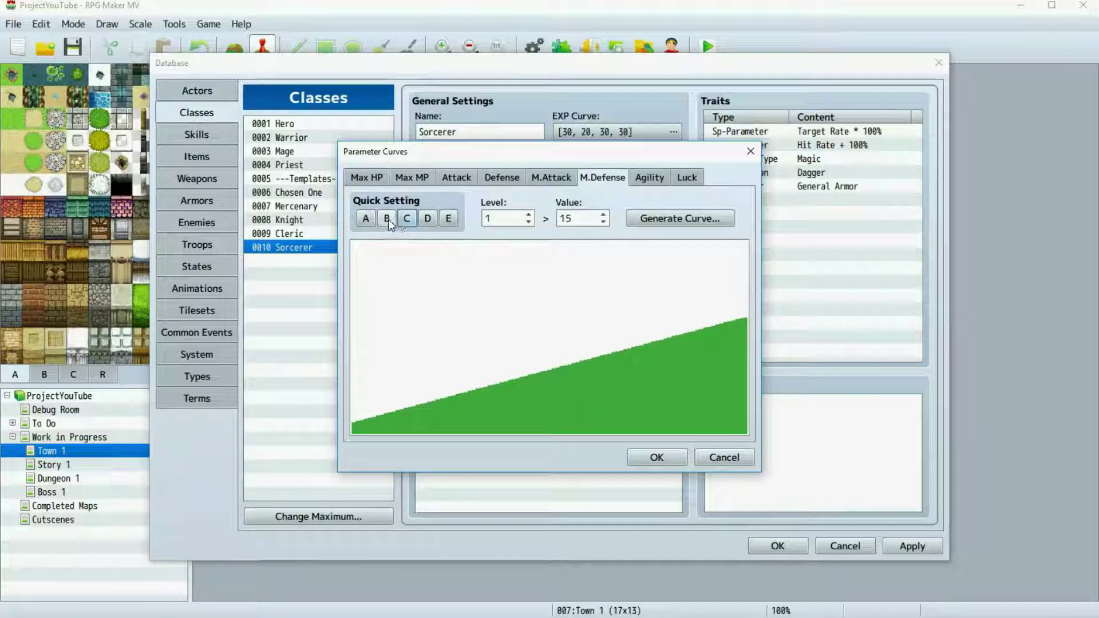
{"action": "left_click", "coordinate": [648, 181]}
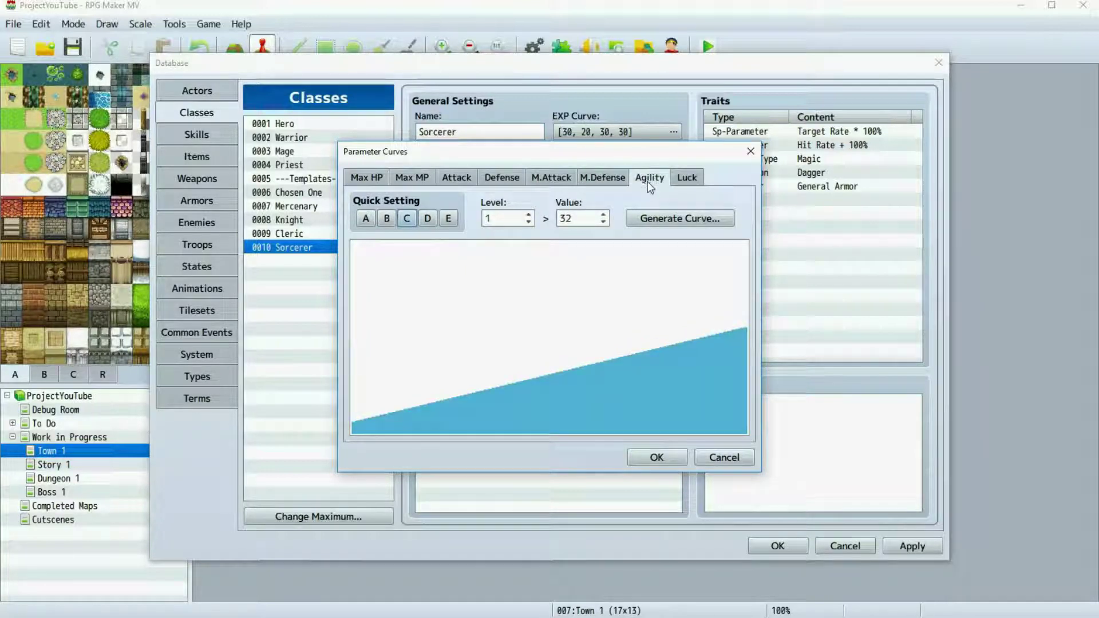
{"action": "left_click", "coordinate": [690, 179]}
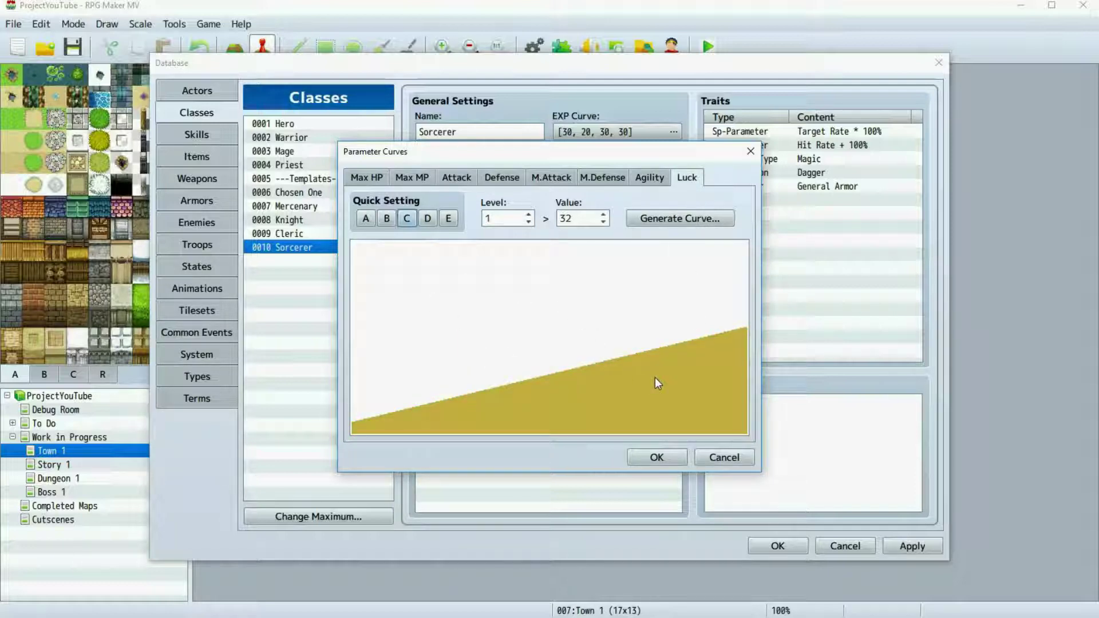
{"action": "left_click", "coordinate": [658, 458]}
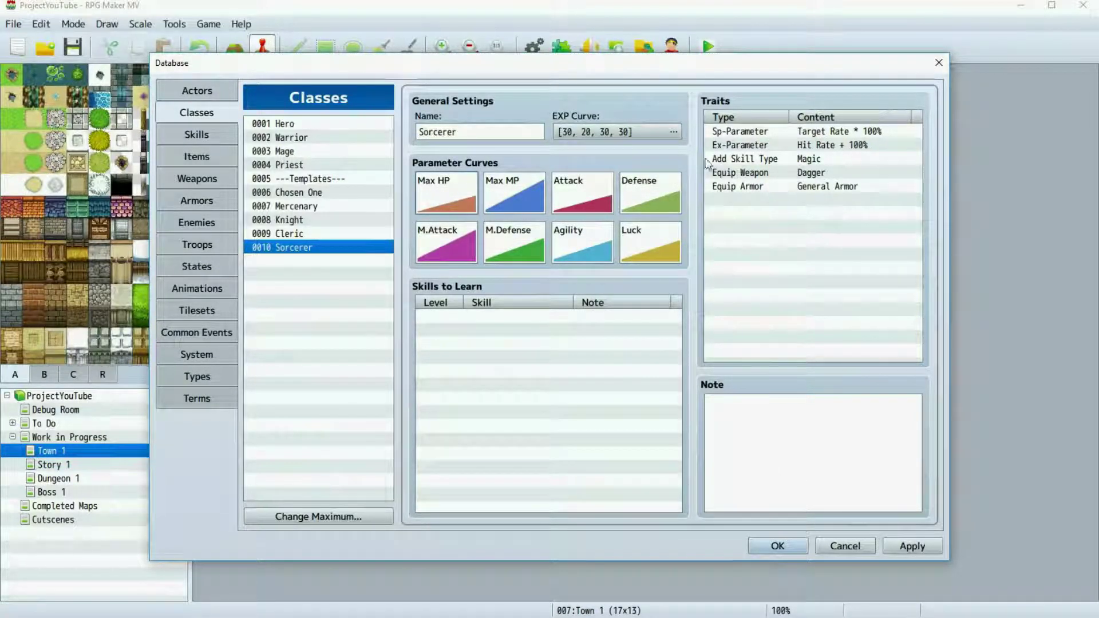
Step: Add an Equip Weapon trait for Cane to the Sorcerer
{"action": "left_click", "coordinate": [818, 160]}
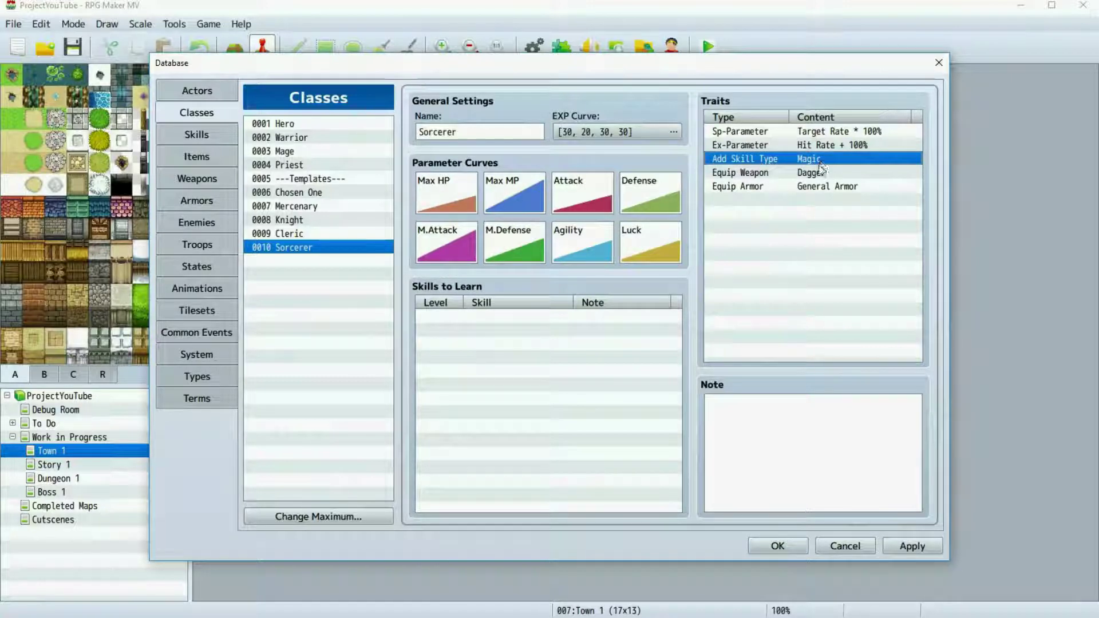
{"action": "left_click", "coordinate": [757, 173]}
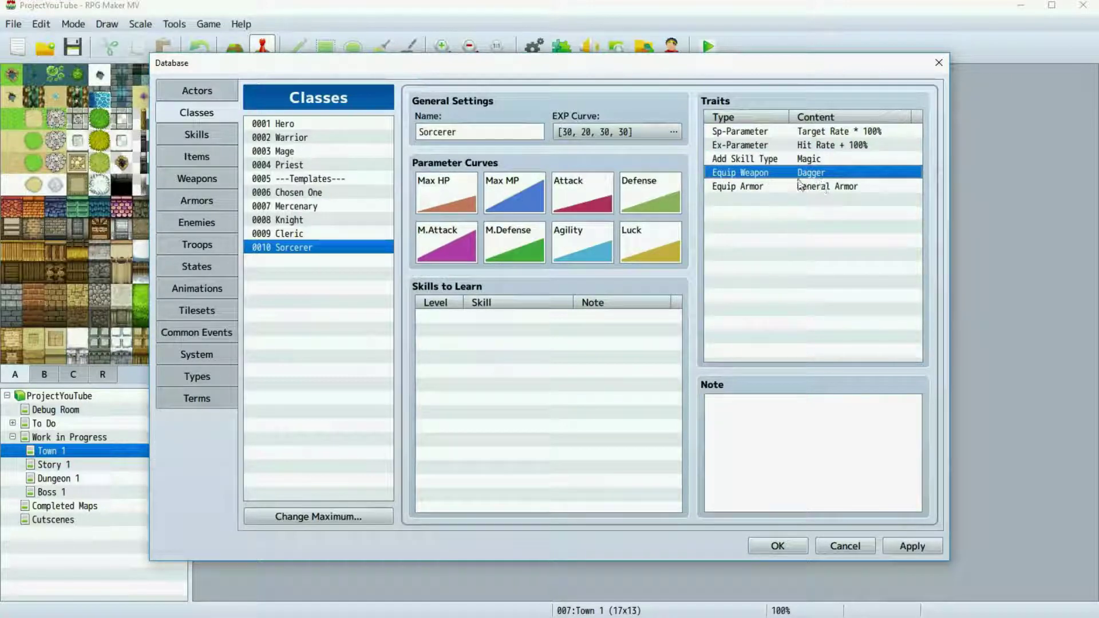
{"action": "double_click", "coordinate": [809, 186]}
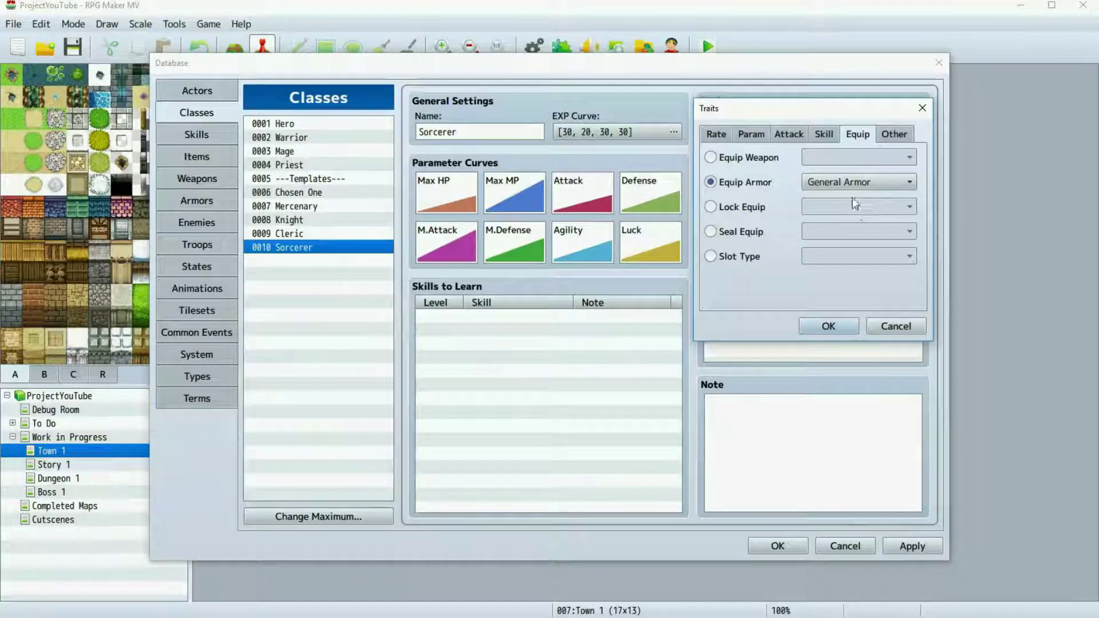
{"action": "left_click", "coordinate": [765, 165]}
{"action": "left_click", "coordinate": [817, 156]}
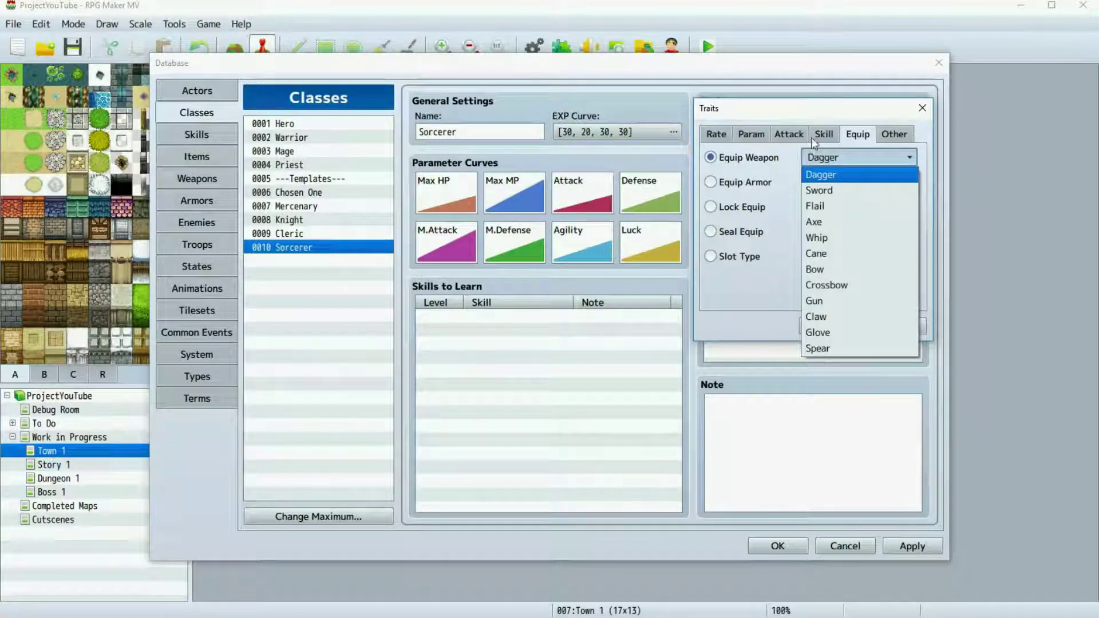
{"action": "left_click", "coordinate": [827, 253]}
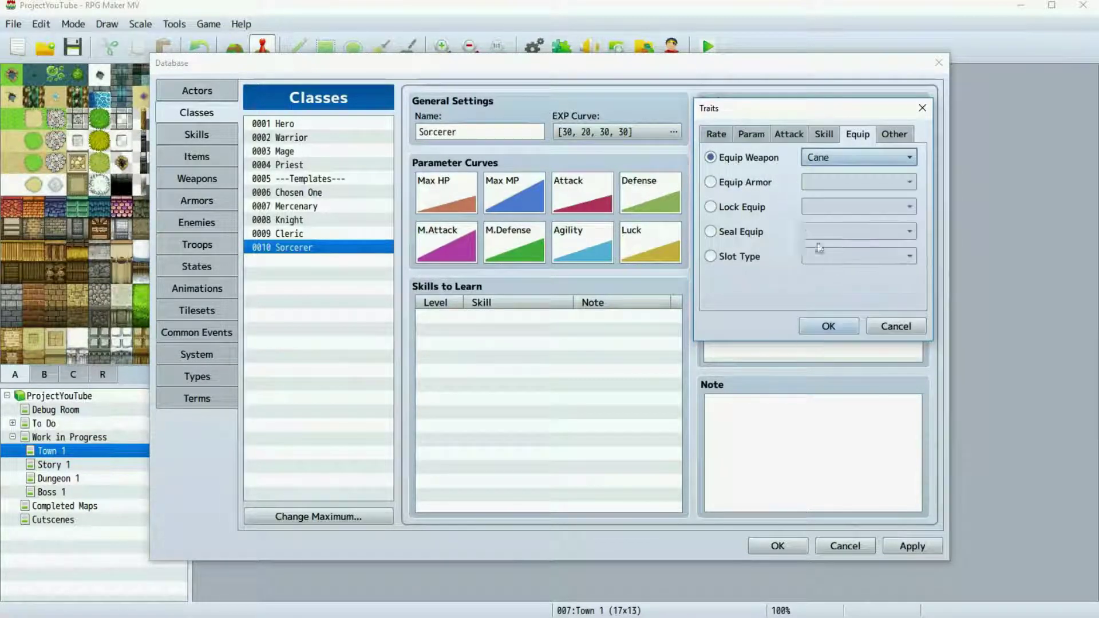
{"action": "left_click", "coordinate": [829, 326]}
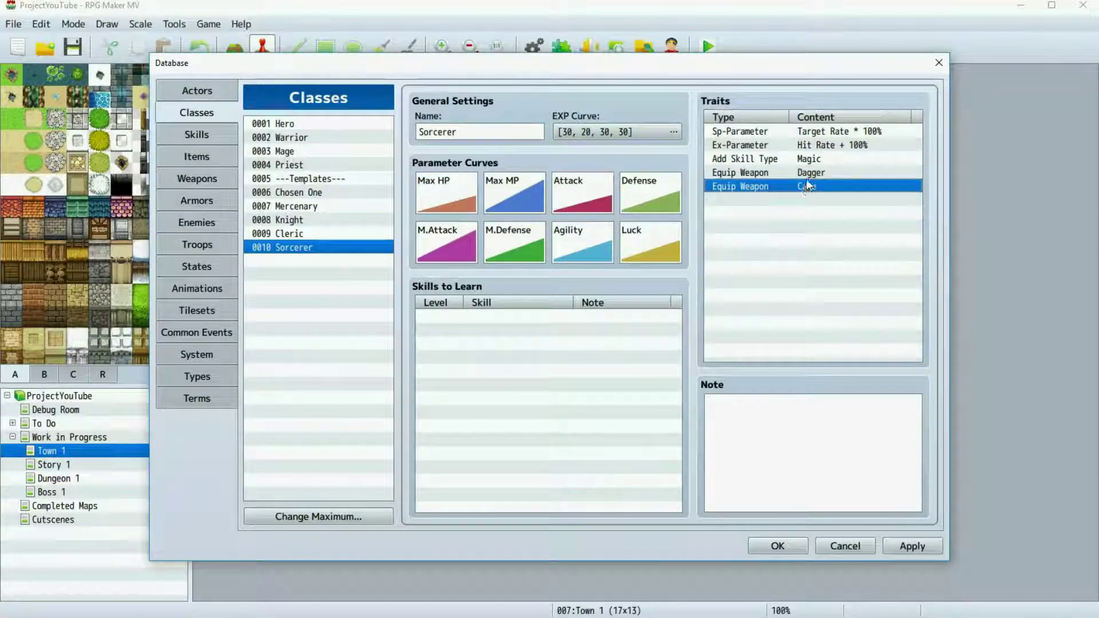
Step: Add an Equip Armor trait for Light Armor
{"action": "key", "text": "Delete"}
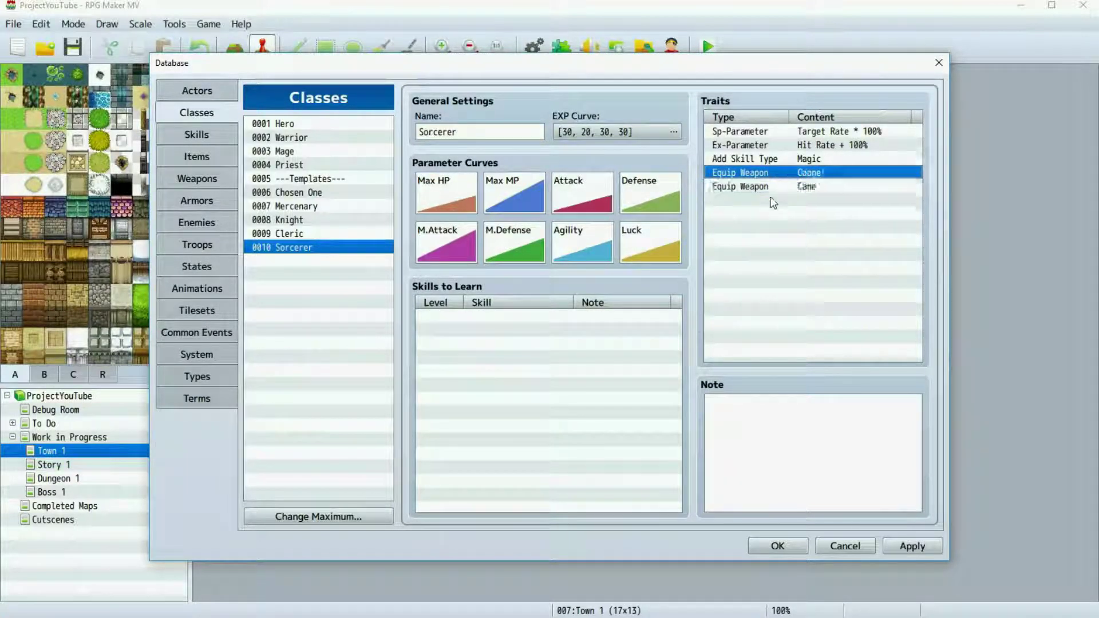
{"action": "left_click", "coordinate": [809, 187]}
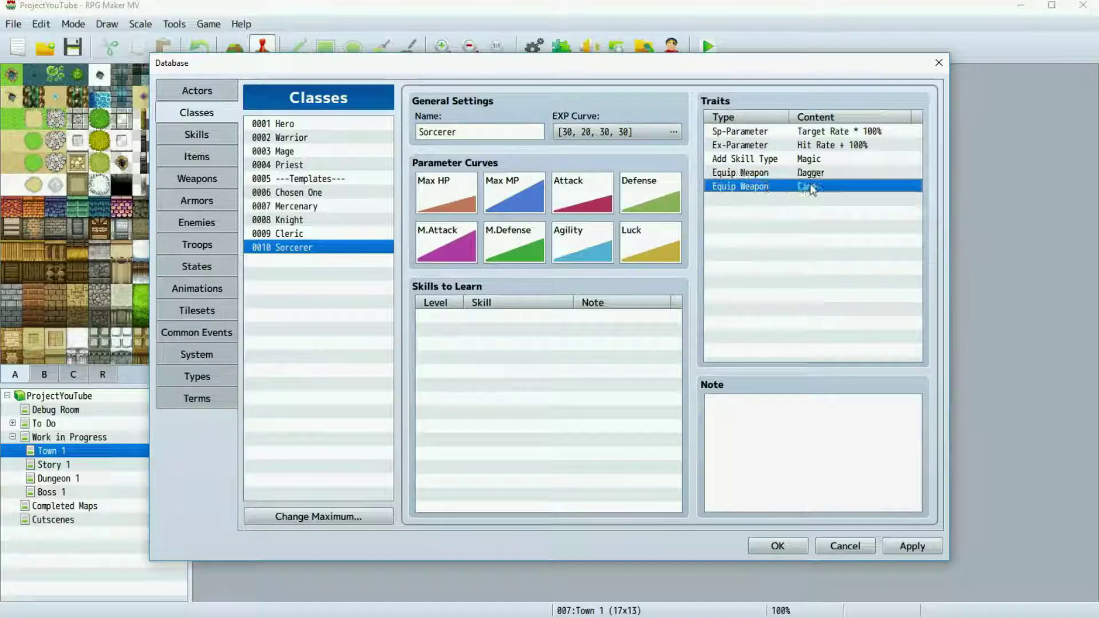
{"action": "left_click", "coordinate": [753, 200]}
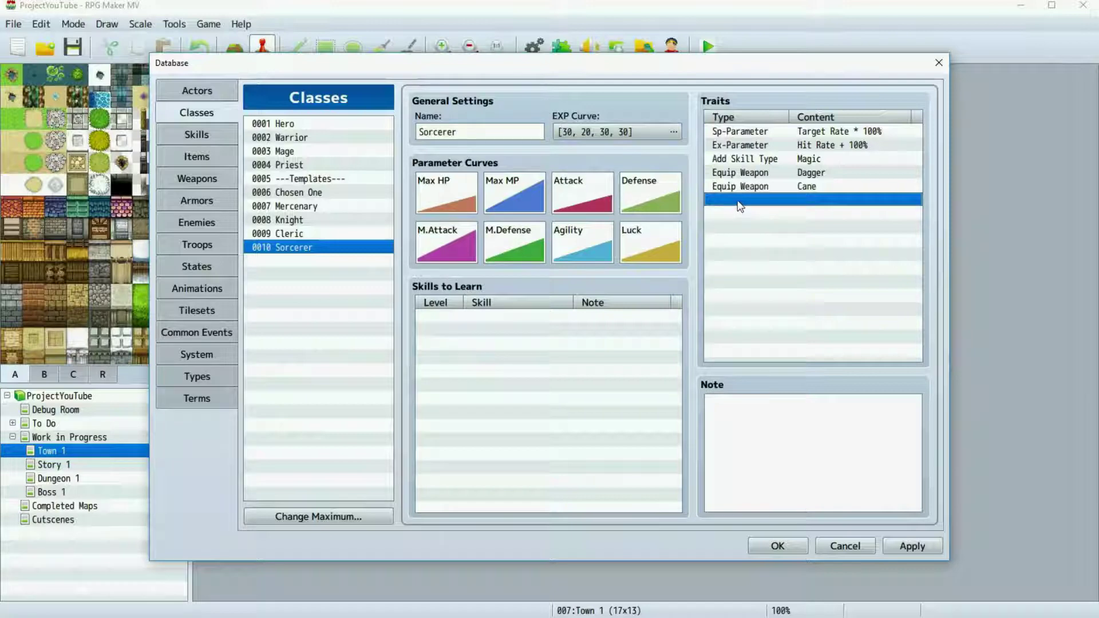
{"action": "double_click", "coordinate": [739, 205]}
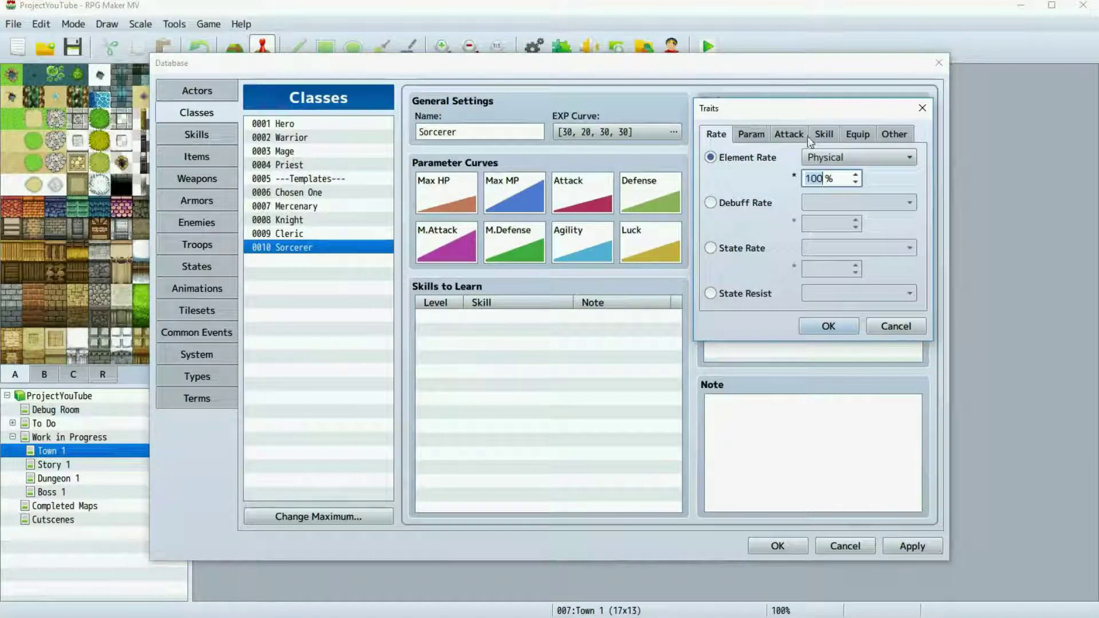
{"action": "left_click", "coordinate": [858, 134]}
{"action": "left_click", "coordinate": [751, 185]}
{"action": "left_click", "coordinate": [809, 177]}
{"action": "left_click", "coordinate": [824, 227]}
{"action": "left_click", "coordinate": [828, 326]}
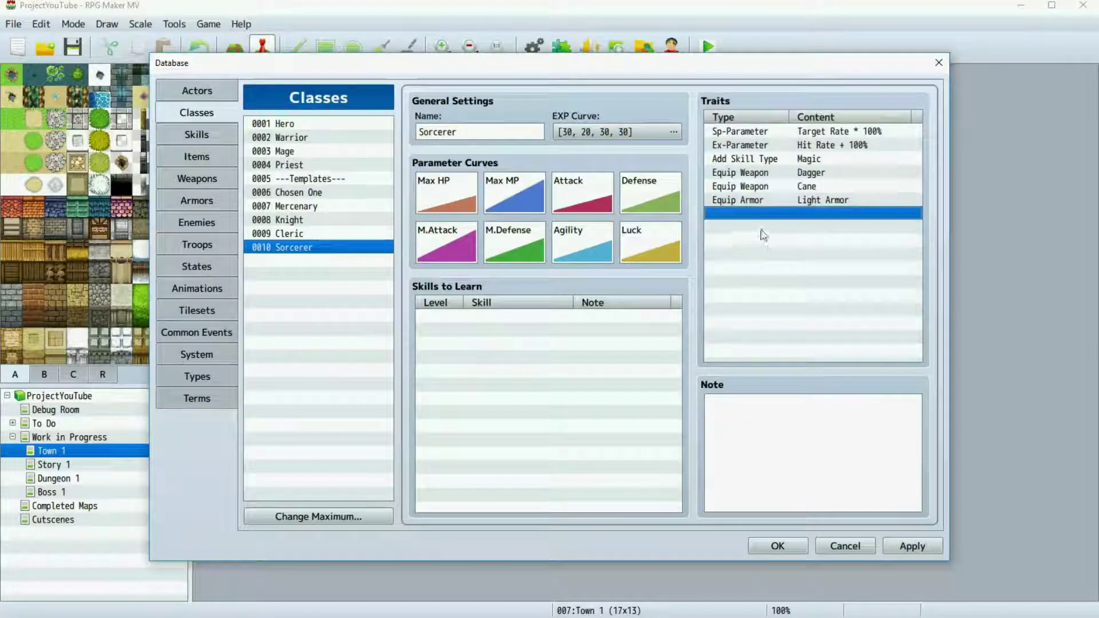
Step: Add an Equip Armor trait for Magic Armor
{"action": "double_click", "coordinate": [743, 212]}
{"action": "left_click", "coordinate": [857, 134]}
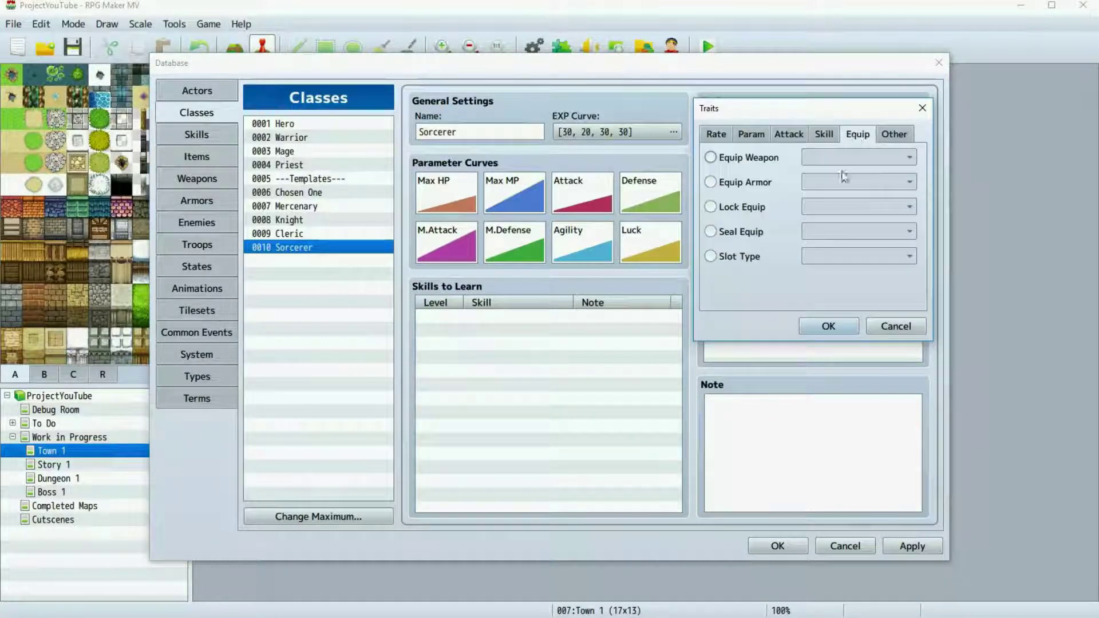
{"action": "left_click", "coordinate": [744, 182]}
{"action": "left_click", "coordinate": [858, 182]}
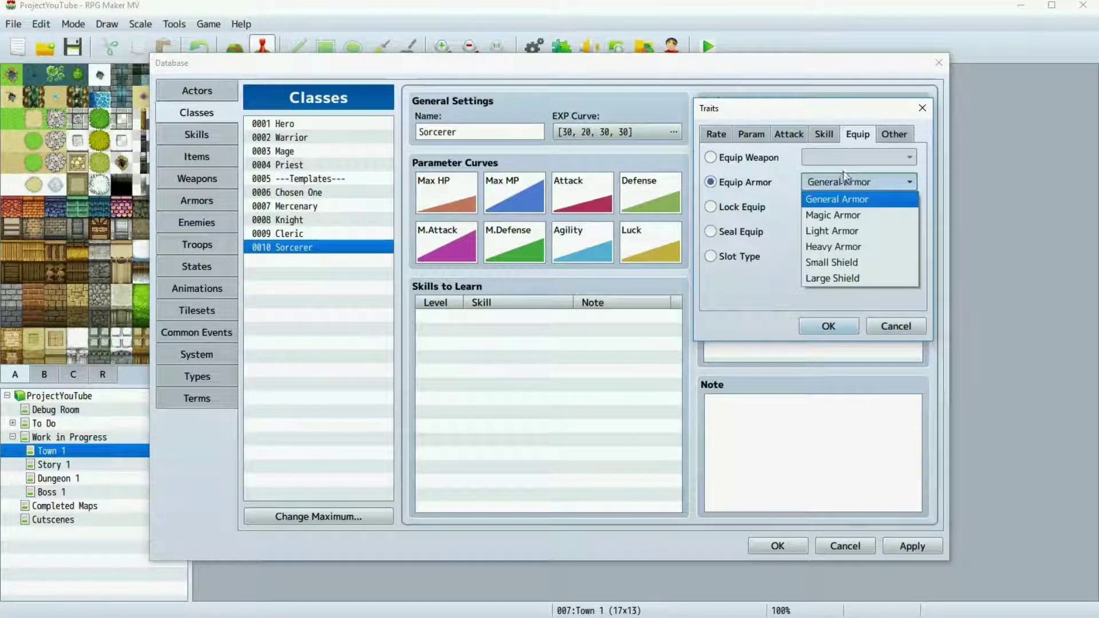
{"action": "left_click", "coordinate": [839, 215]}
{"action": "left_click", "coordinate": [828, 325]}
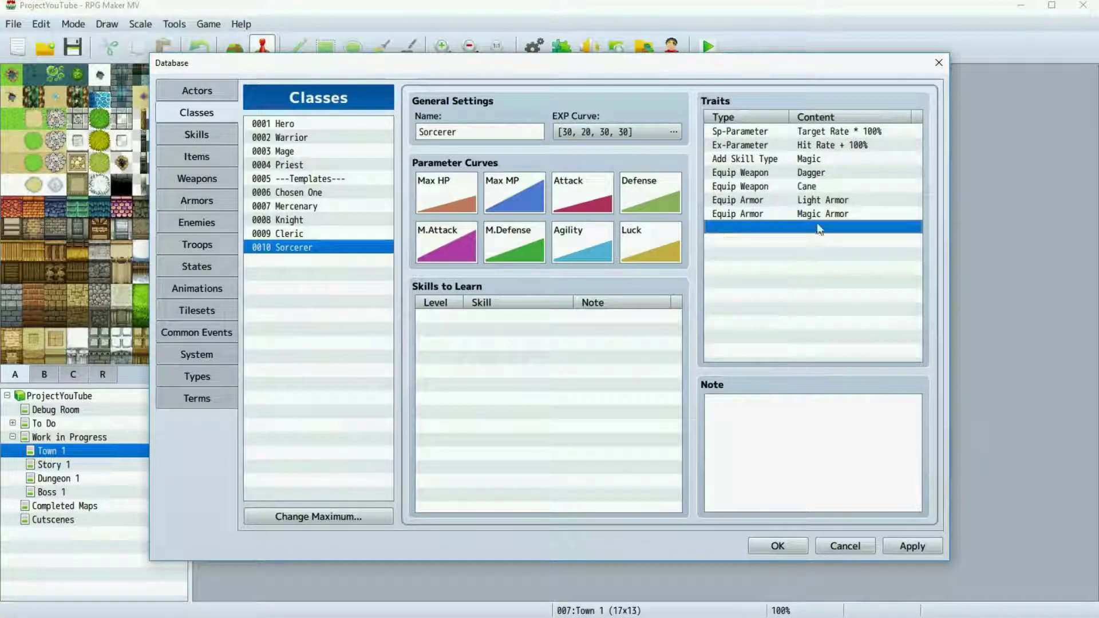
Step: Start adding a single skill to learn for the Sorcerer, then cancel it
{"action": "left_click", "coordinate": [504, 321]}
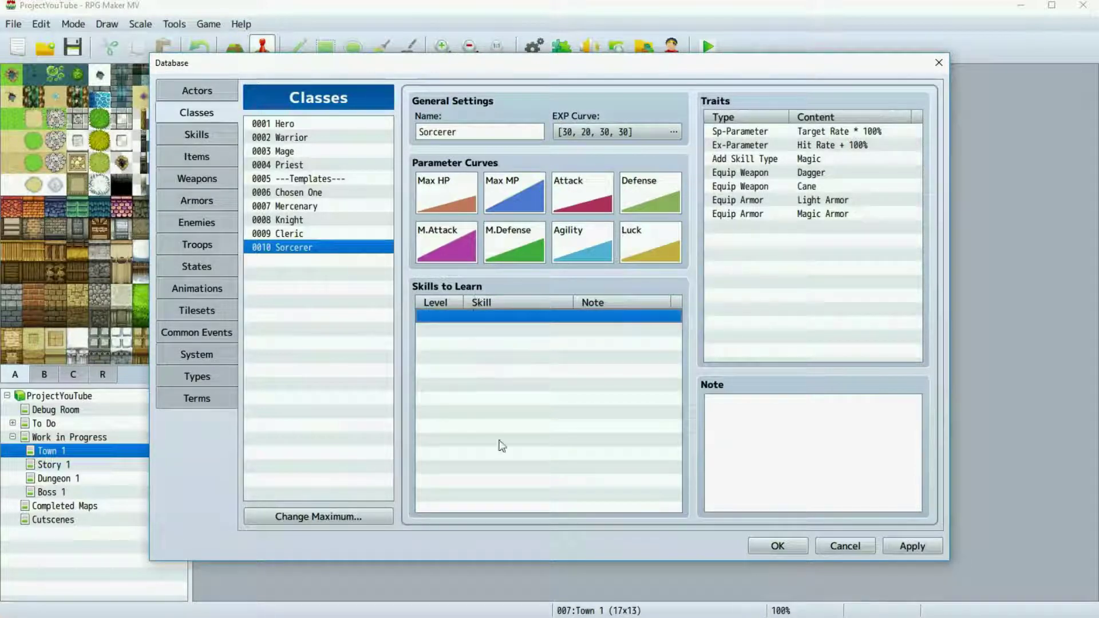
{"action": "double_click", "coordinate": [522, 319]}
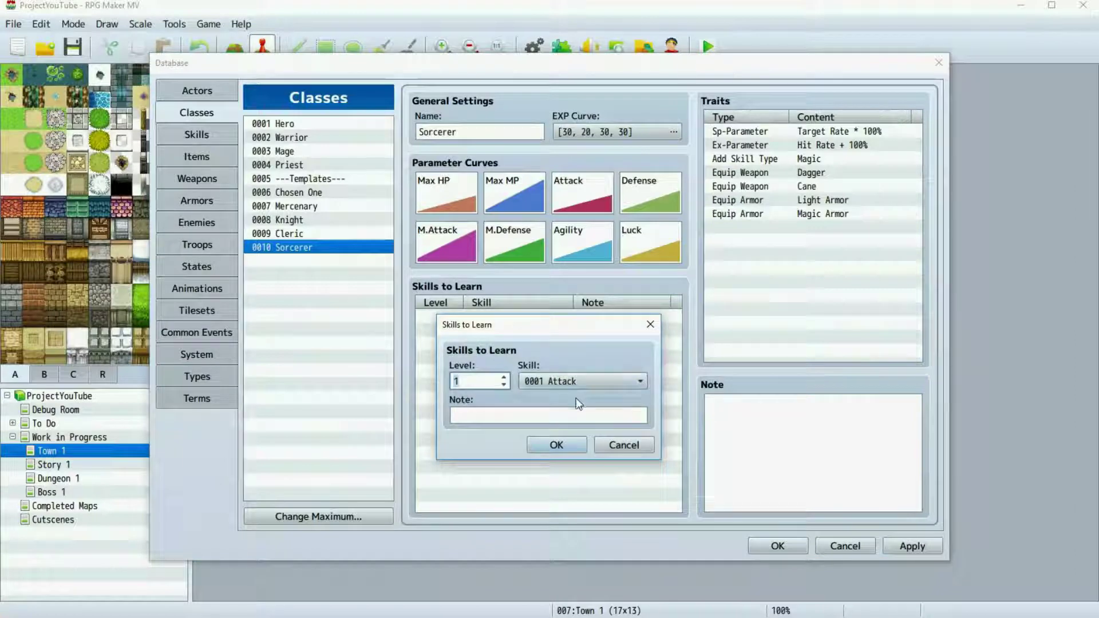
{"action": "left_click", "coordinate": [579, 379]}
{"action": "scroll", "coordinate": [569, 418], "scroll_direction": "down", "scroll_amount": 5}
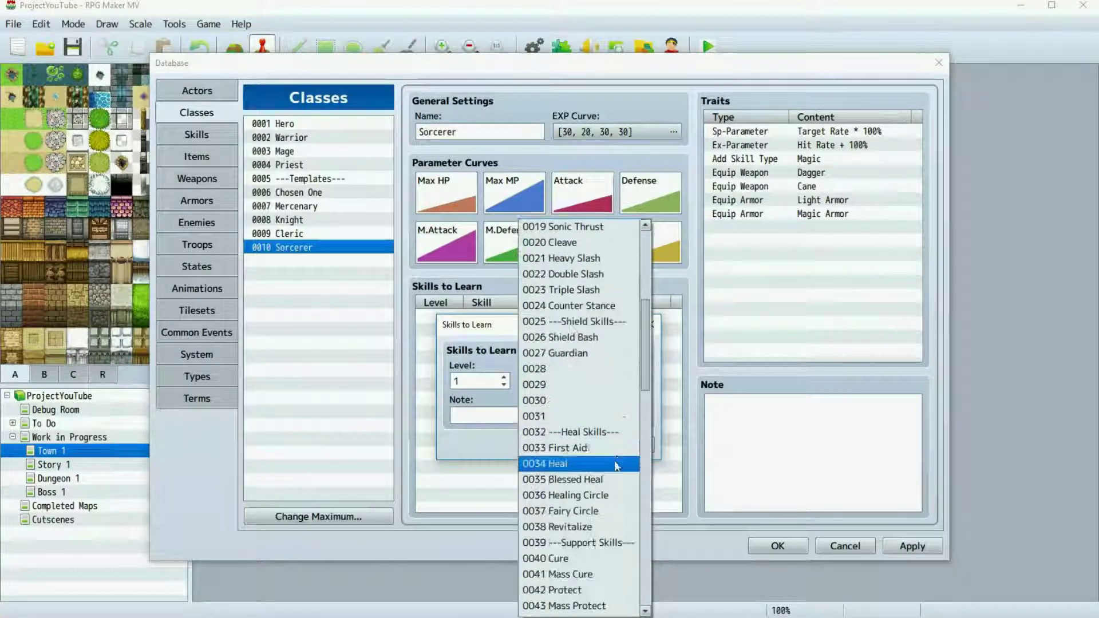
{"action": "left_click", "coordinate": [655, 423]}
{"action": "left_click", "coordinate": [638, 443]}
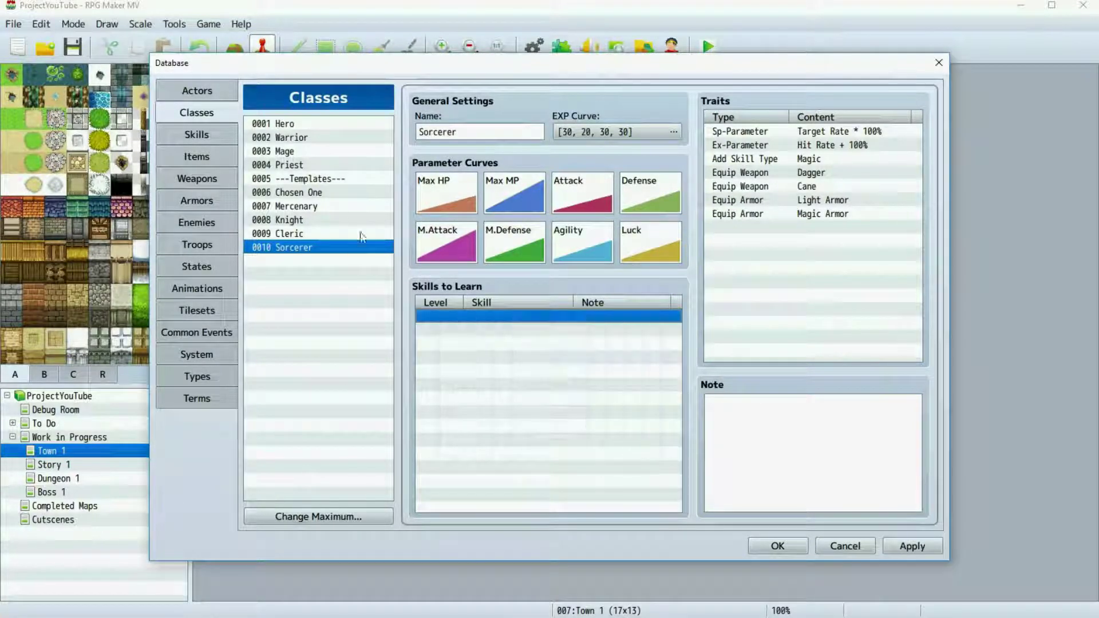
Step: Copy the Chosen One's skills to learn from Fireball through Lightning Storm
{"action": "left_click", "coordinate": [309, 195]}
{"action": "scroll", "coordinate": [549, 401], "scroll_direction": "down", "scroll_amount": 3}
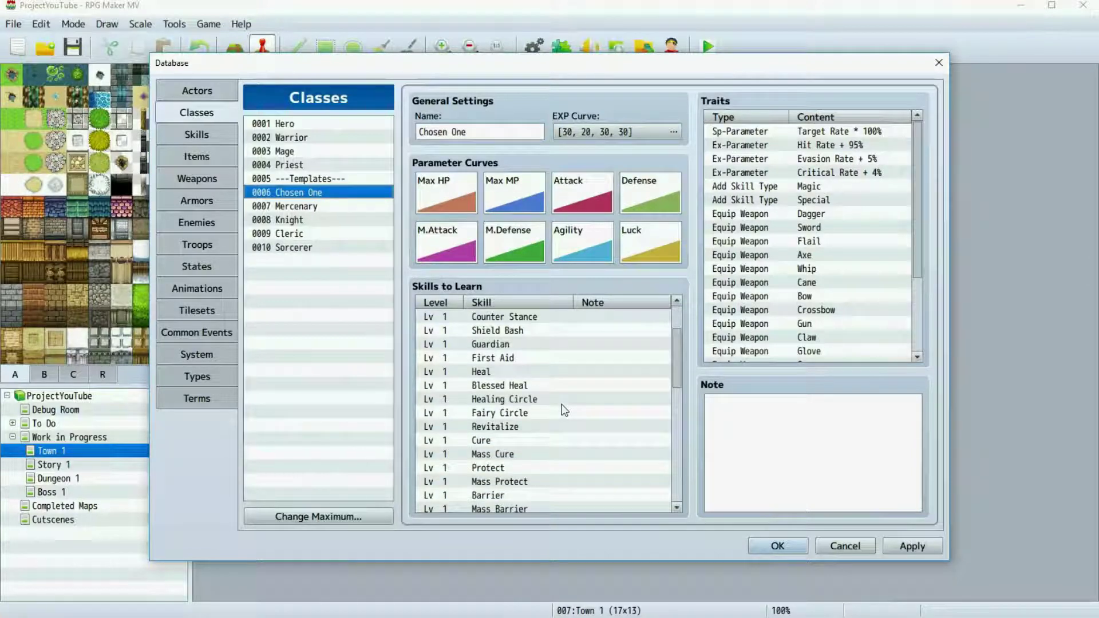
{"action": "left_click", "coordinate": [526, 482]}
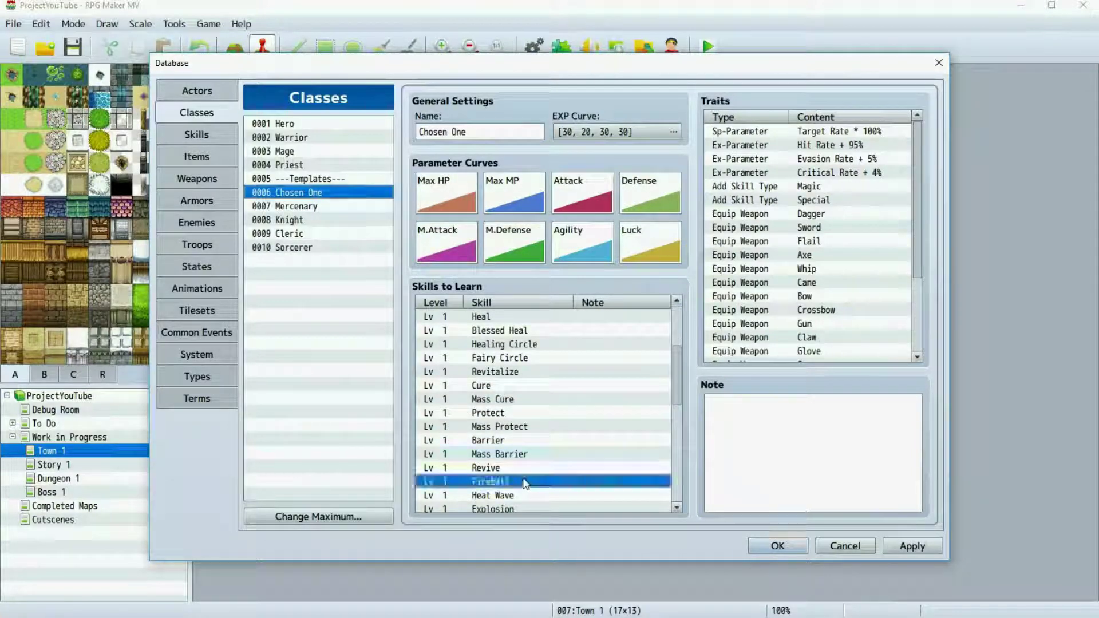
{"action": "scroll", "coordinate": [535, 414], "scroll_direction": "down", "scroll_amount": 5}
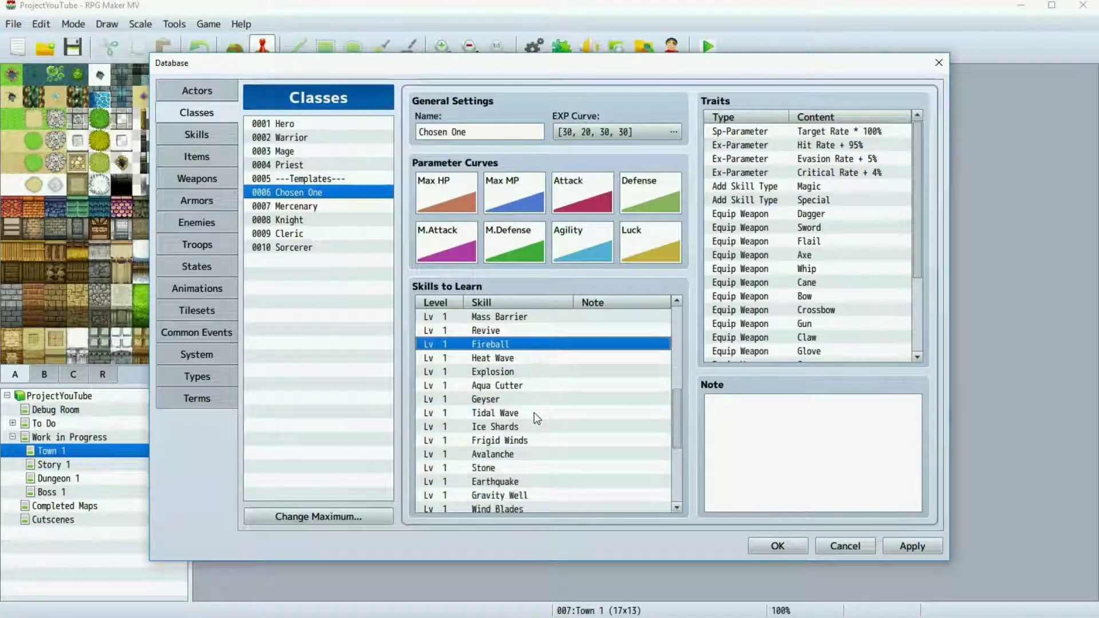
{"action": "scroll", "coordinate": [535, 420], "scroll_direction": "down", "scroll_amount": 1}
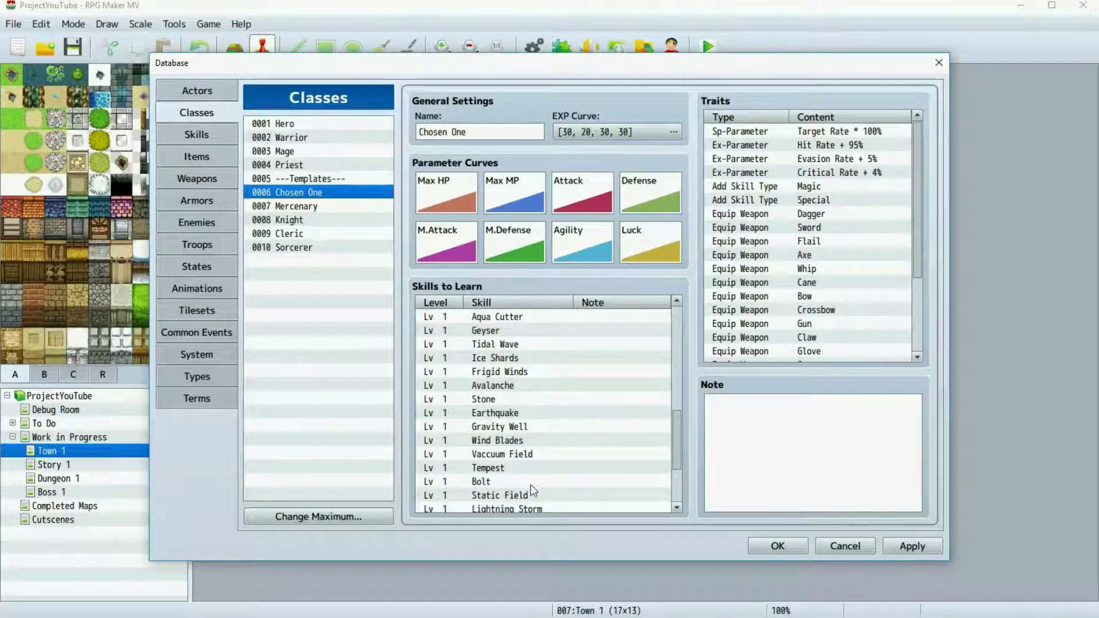
{"action": "left_click", "coordinate": [530, 508], "text": "shift"}
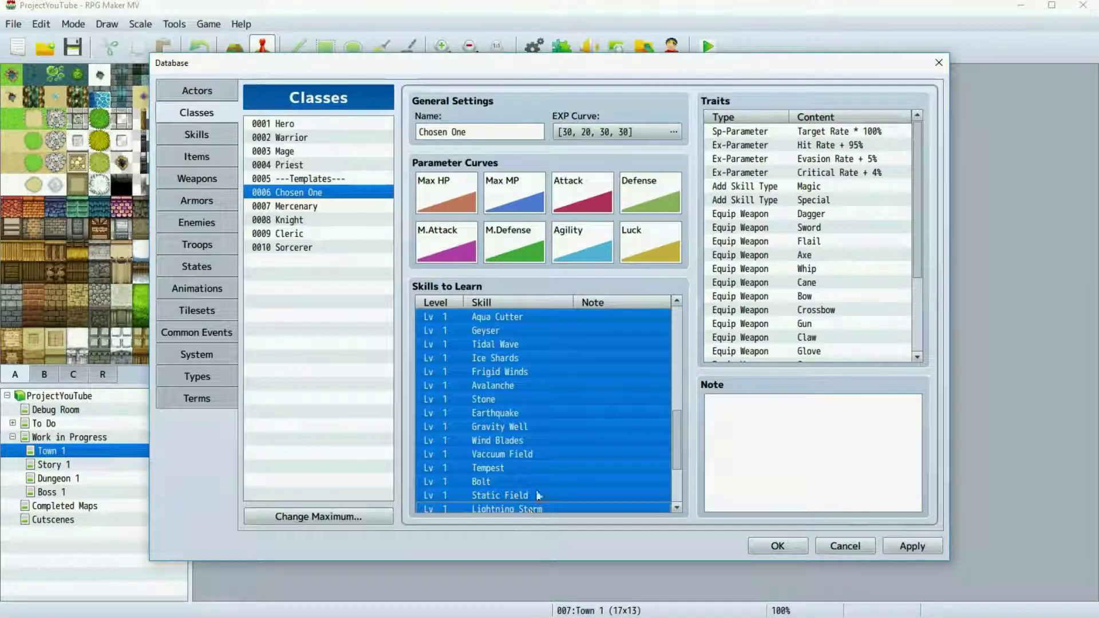
{"action": "right_click", "coordinate": [502, 388]}
{"action": "left_click", "coordinate": [529, 432]}
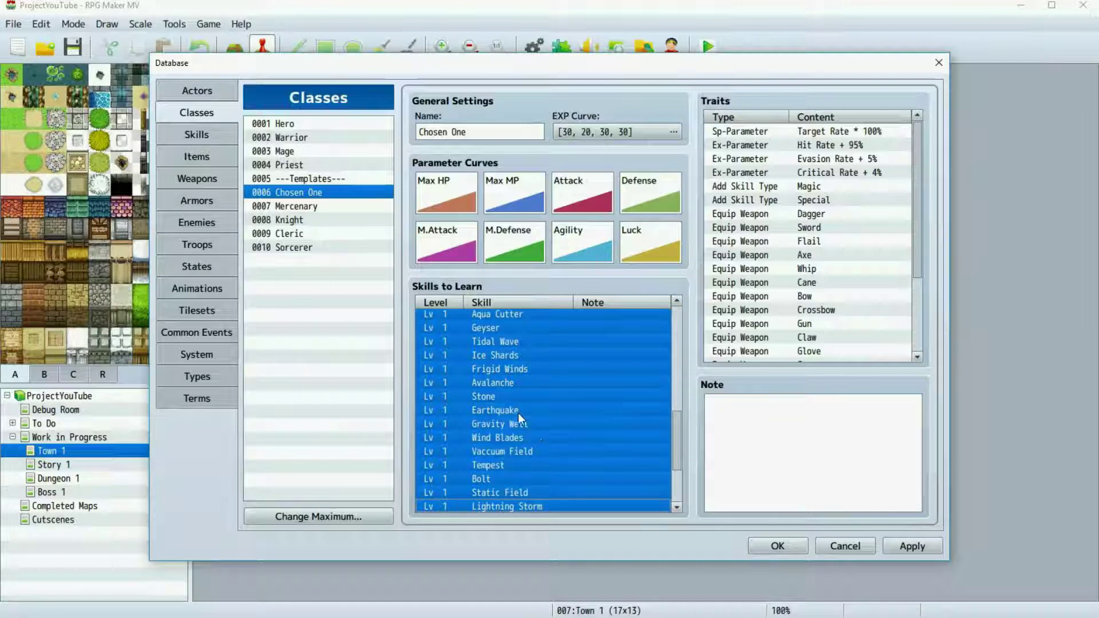
Step: Paste the copied level 1 spells into the Sorcerer's skills to learn
{"action": "left_click", "coordinate": [307, 247]}
{"action": "left_click", "coordinate": [466, 318]}
{"action": "right_click", "coordinate": [466, 319]}
{"action": "left_click", "coordinate": [506, 383]}
{"action": "scroll", "coordinate": [541, 417], "scroll_direction": "down", "scroll_amount": 2}
{"action": "scroll", "coordinate": [541, 418], "scroll_direction": "up", "scroll_amount": 2}
{"action": "left_click", "coordinate": [541, 413]}
{"action": "left_click_drag", "start_coordinate": [673, 384], "coordinate": [682, 361]}
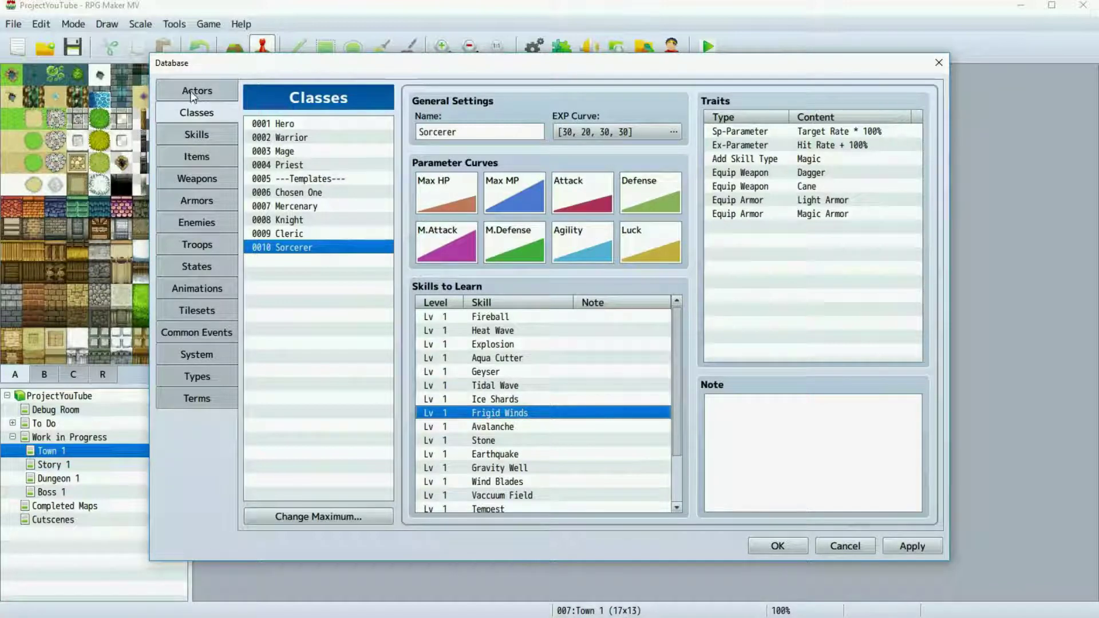
Step: Browse the existing actors Harold, Therese, Marsha and Lucius in the Actors database
{"action": "left_click", "coordinate": [172, 91]}
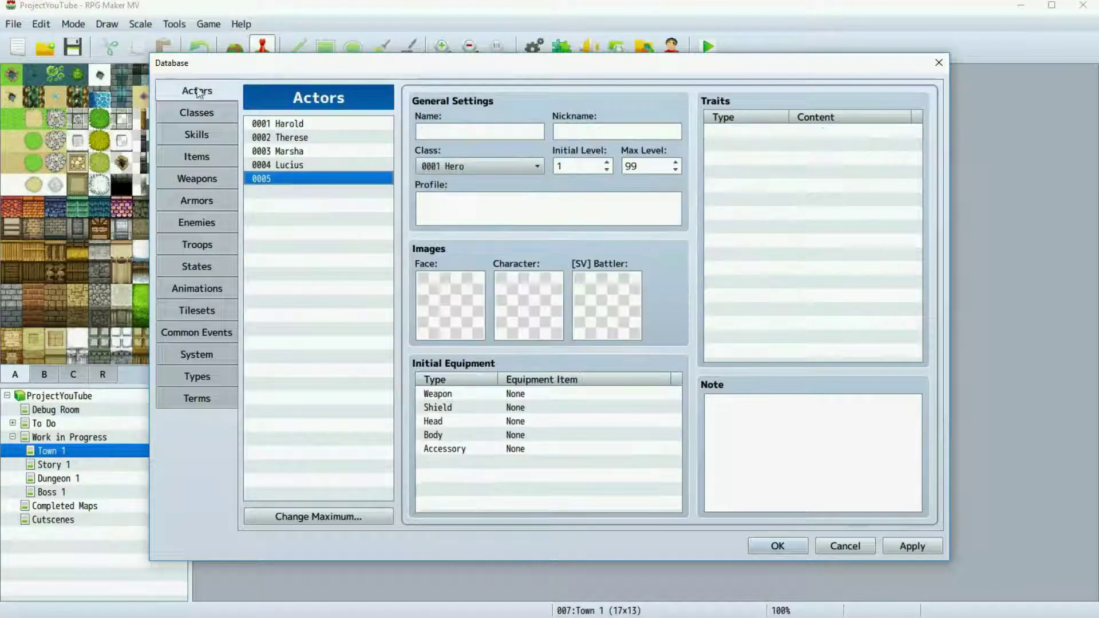
{"action": "left_click", "coordinate": [290, 125]}
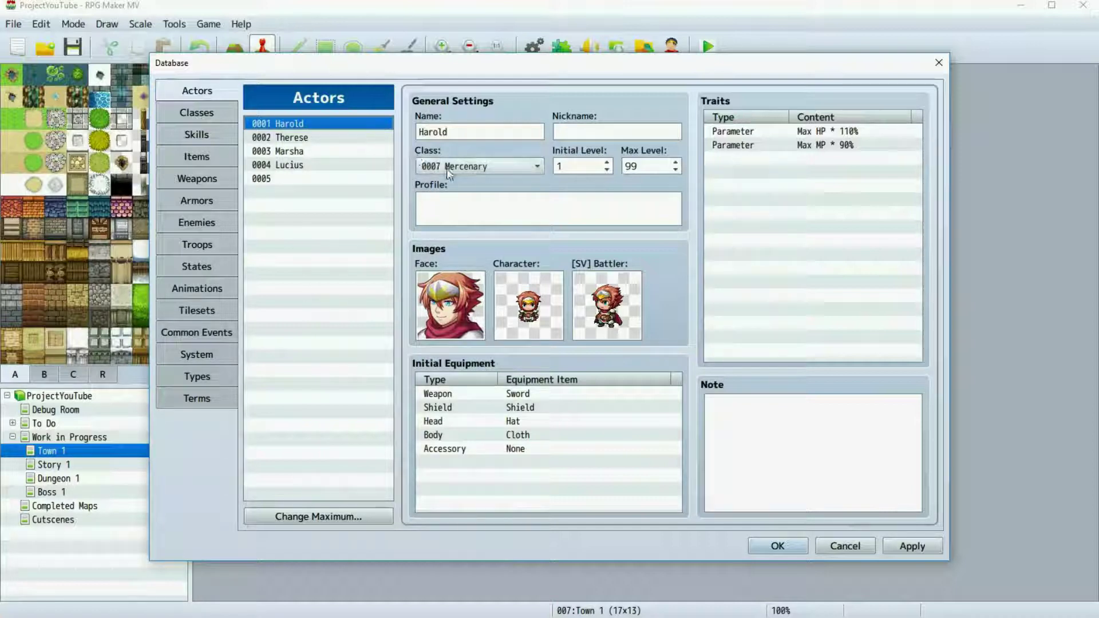
{"action": "left_click", "coordinate": [735, 132]}
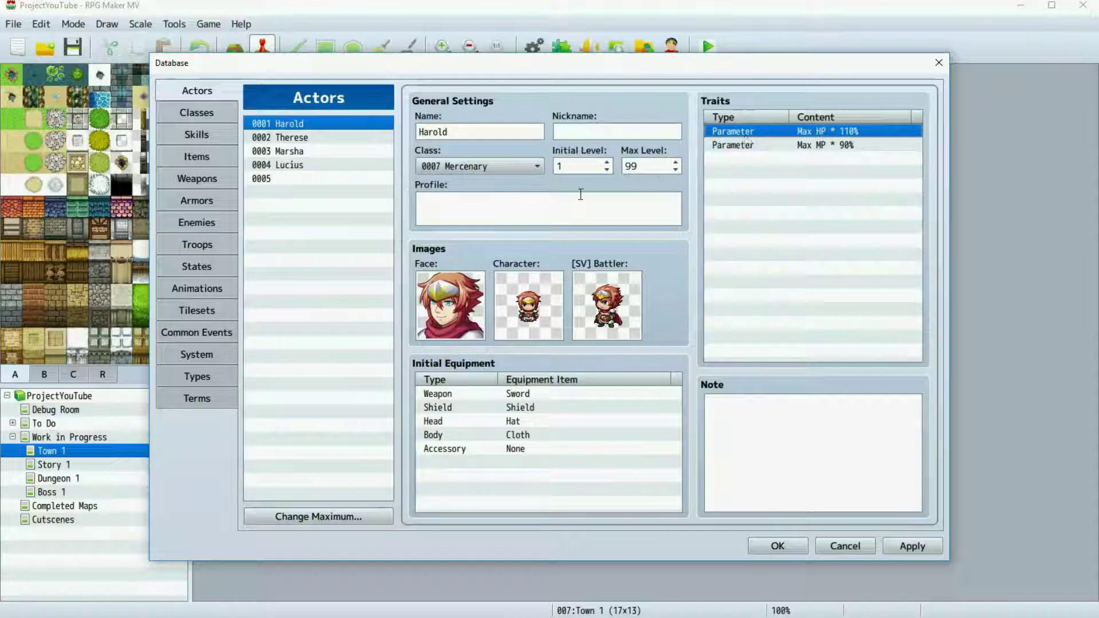
{"action": "left_click", "coordinate": [335, 139]}
{"action": "left_click", "coordinate": [313, 151]}
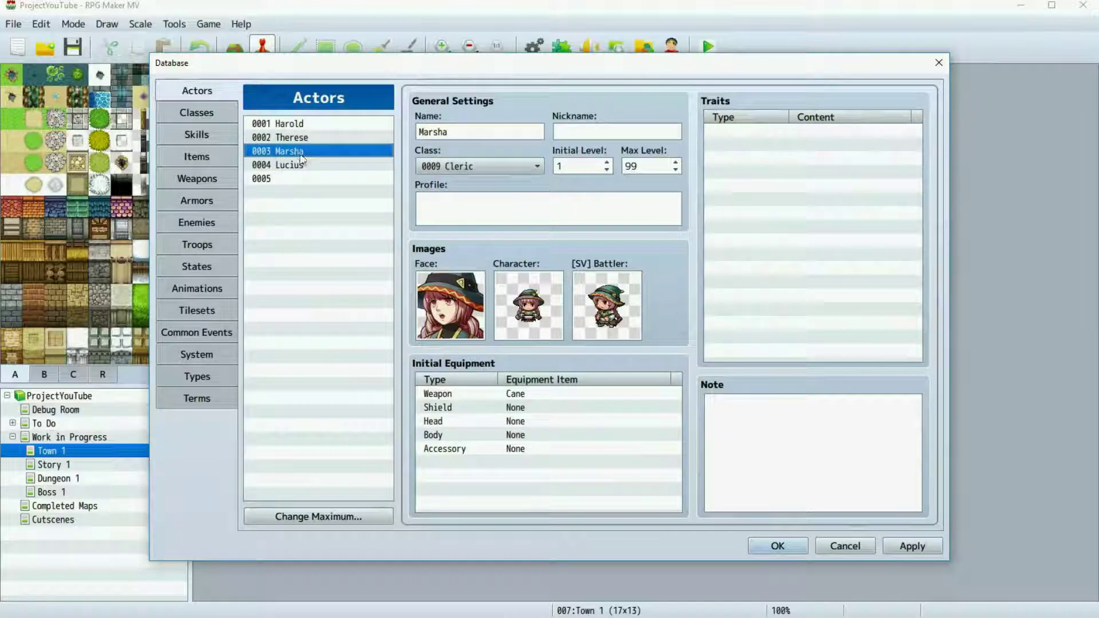
{"action": "left_click", "coordinate": [306, 166]}
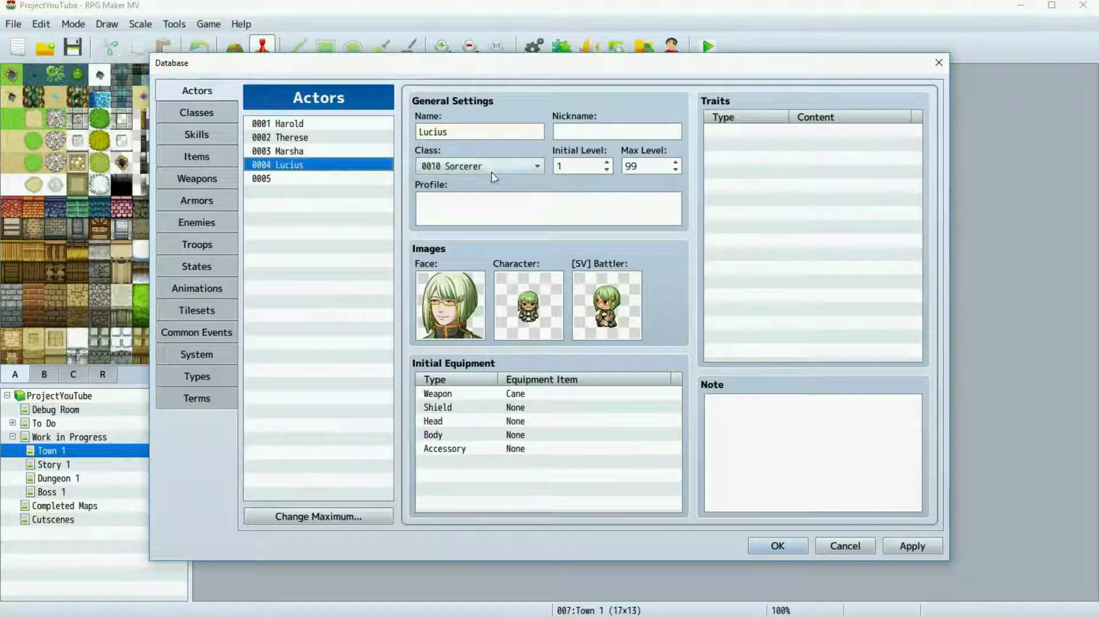
Step: Name the empty fifth actor 'Lisa' and give her the second bottom-row Actor1 face
{"action": "left_click", "coordinate": [325, 180]}
{"action": "left_click", "coordinate": [462, 131]}
{"action": "type", "text": "Lisa"}
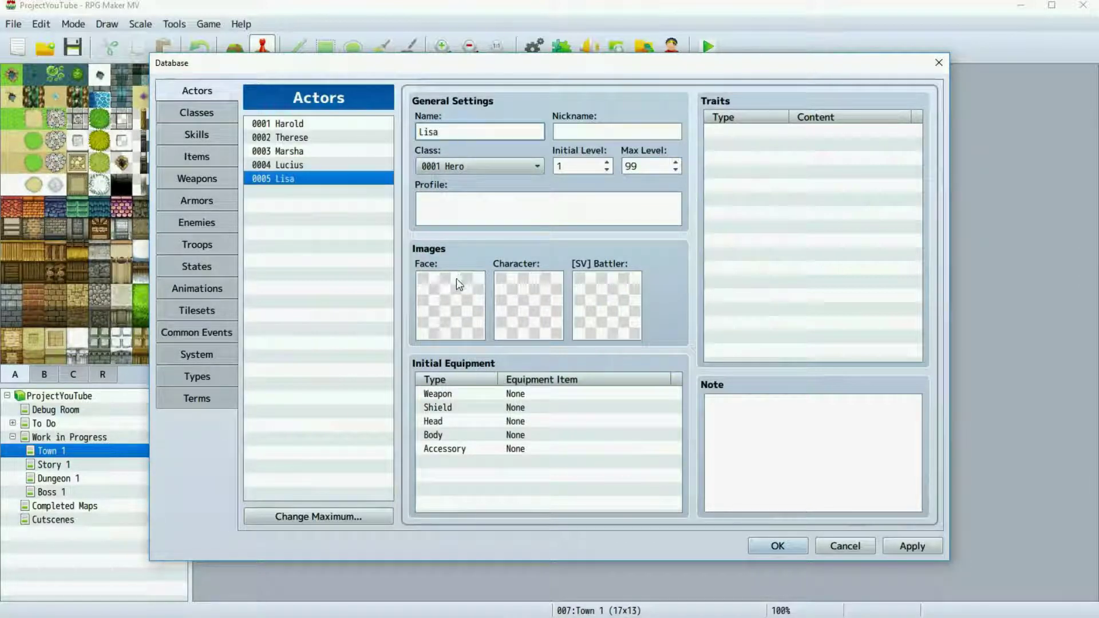
{"action": "double_click", "coordinate": [455, 282]}
{"action": "left_click", "coordinate": [362, 189]}
{"action": "left_click", "coordinate": [563, 261]}
{"action": "left_click", "coordinate": [694, 458]}
Step: Give Lisa the bottom-middle character sprite from the Actor1 sheet
{"action": "double_click", "coordinate": [552, 317]}
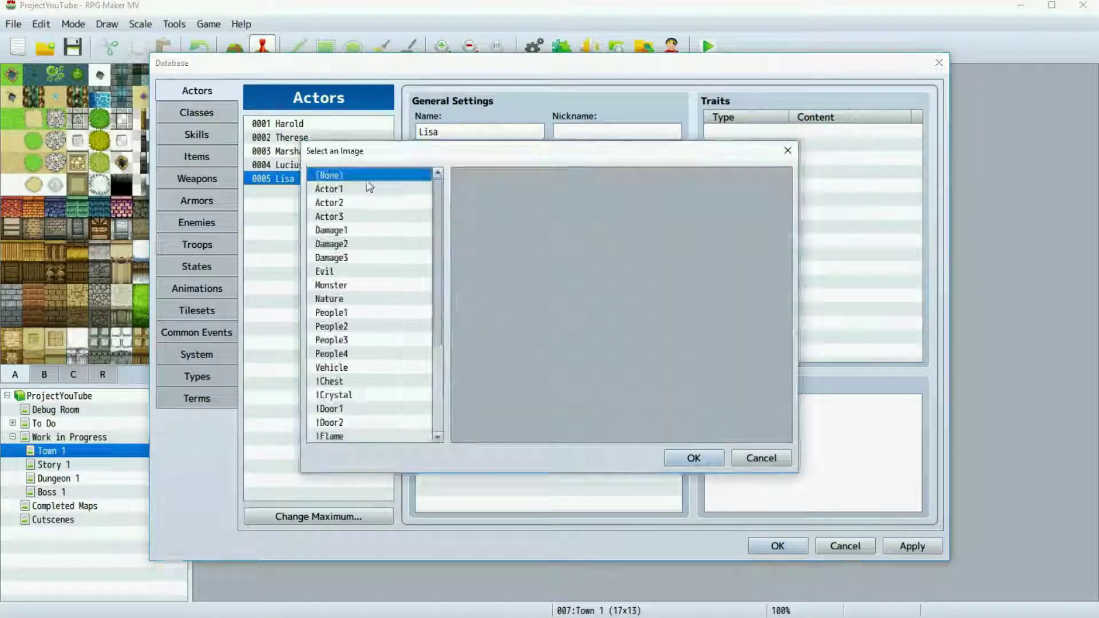
{"action": "left_click", "coordinate": [344, 189]}
{"action": "double_click", "coordinate": [508, 313]}
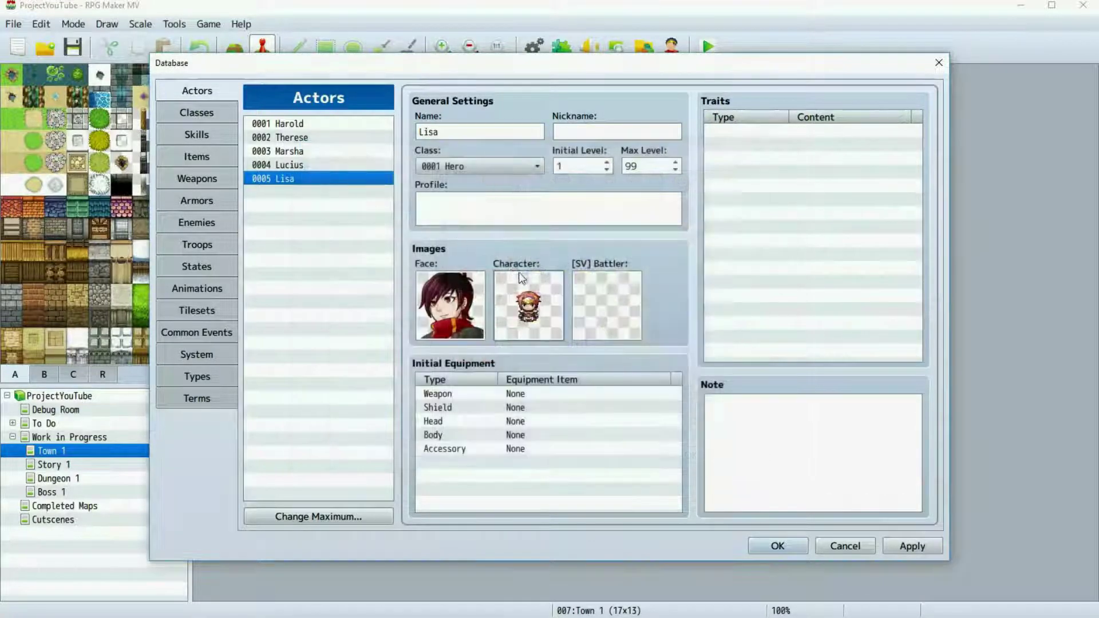
{"action": "double_click", "coordinate": [507, 312]}
{"action": "left_click", "coordinate": [575, 311]}
{"action": "left_click", "coordinate": [694, 458]}
Step: Set Lisa's side-view battler image to Actor1_6
{"action": "double_click", "coordinate": [614, 322]}
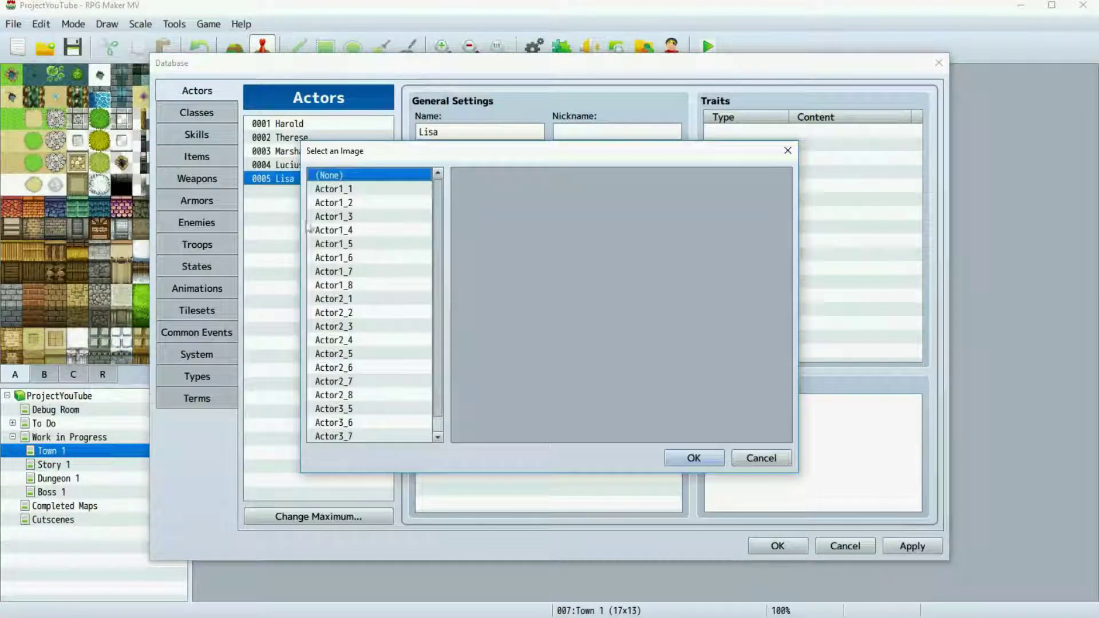
{"action": "left_click", "coordinate": [346, 258]}
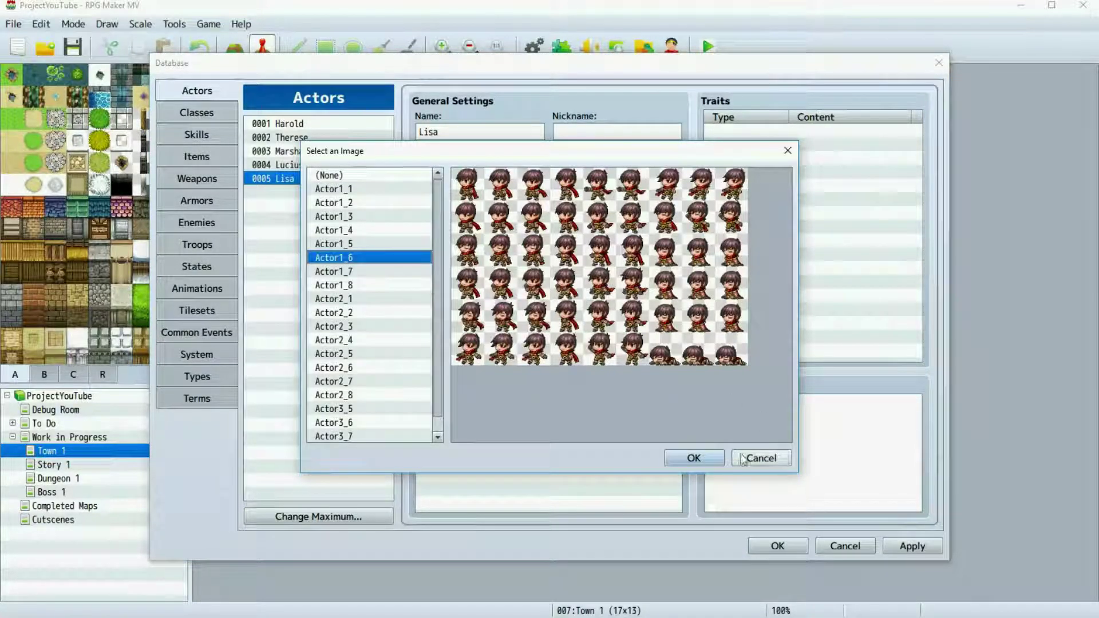
{"action": "left_click", "coordinate": [739, 460]}
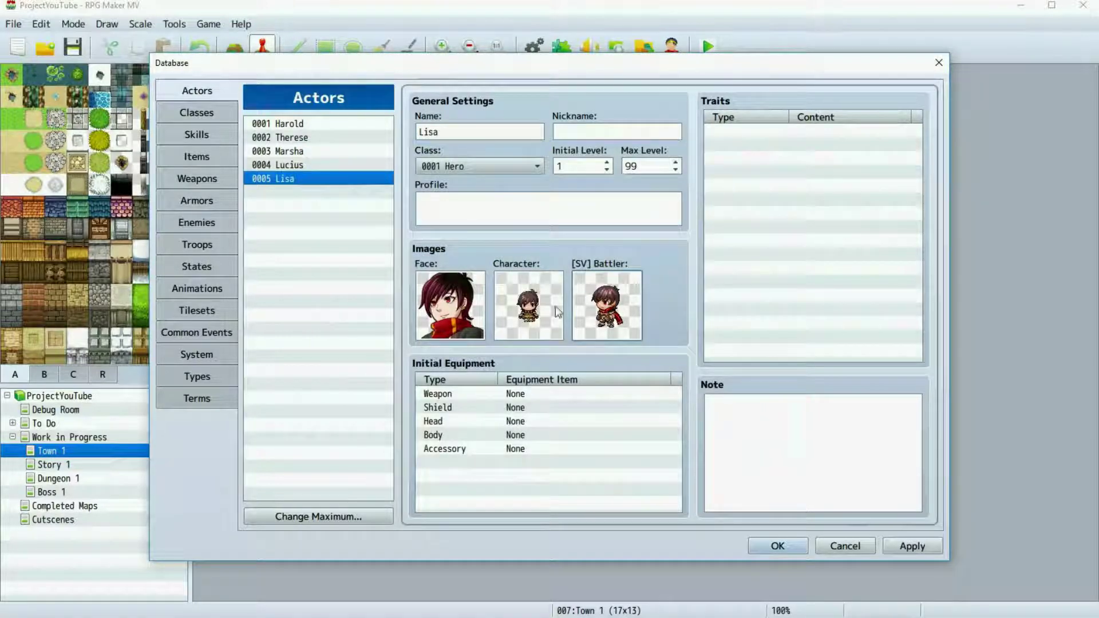
{"action": "left_click", "coordinate": [461, 171]}
Step: Assign Lisa class 0007 Mercenary, comparing against Harold's settings before returning to her
{"action": "left_click", "coordinate": [455, 278]}
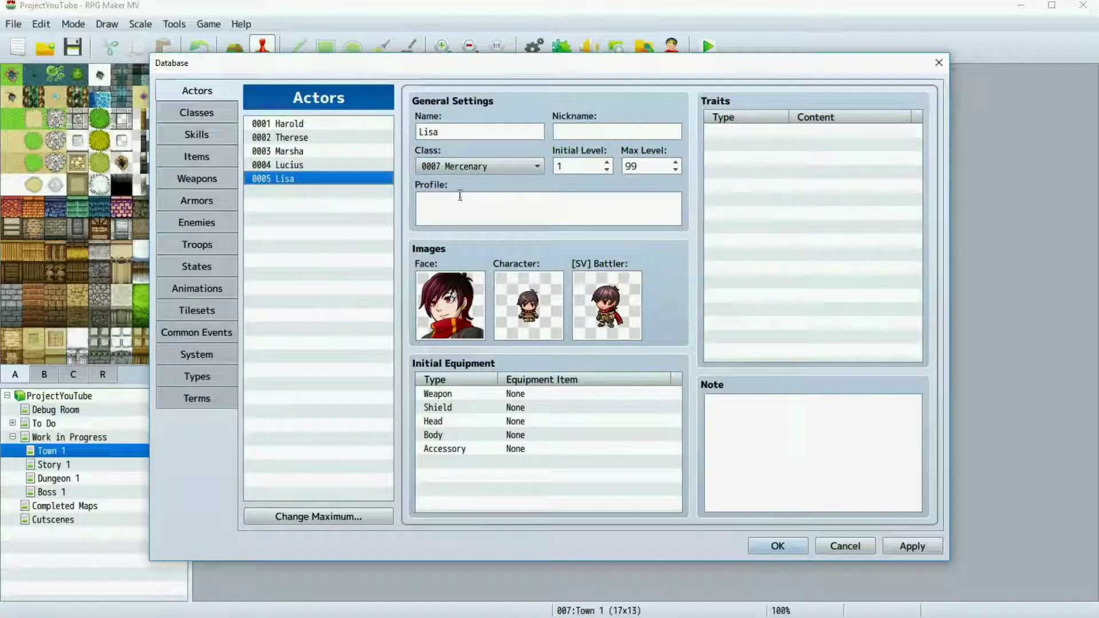
{"action": "left_click", "coordinate": [343, 124]}
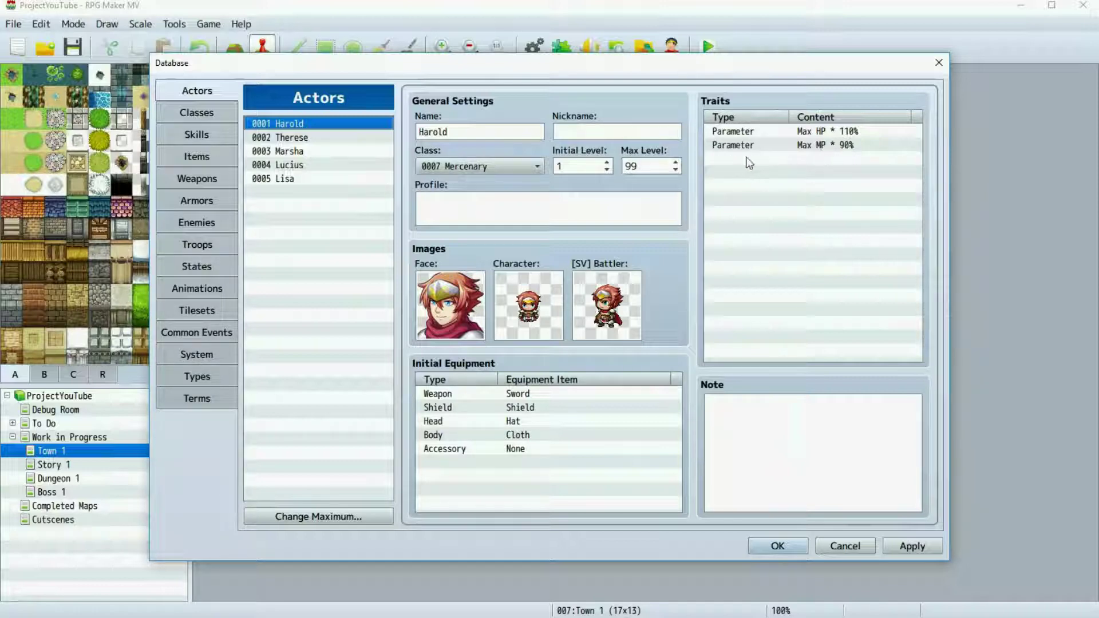
{"action": "left_click", "coordinate": [285, 179]}
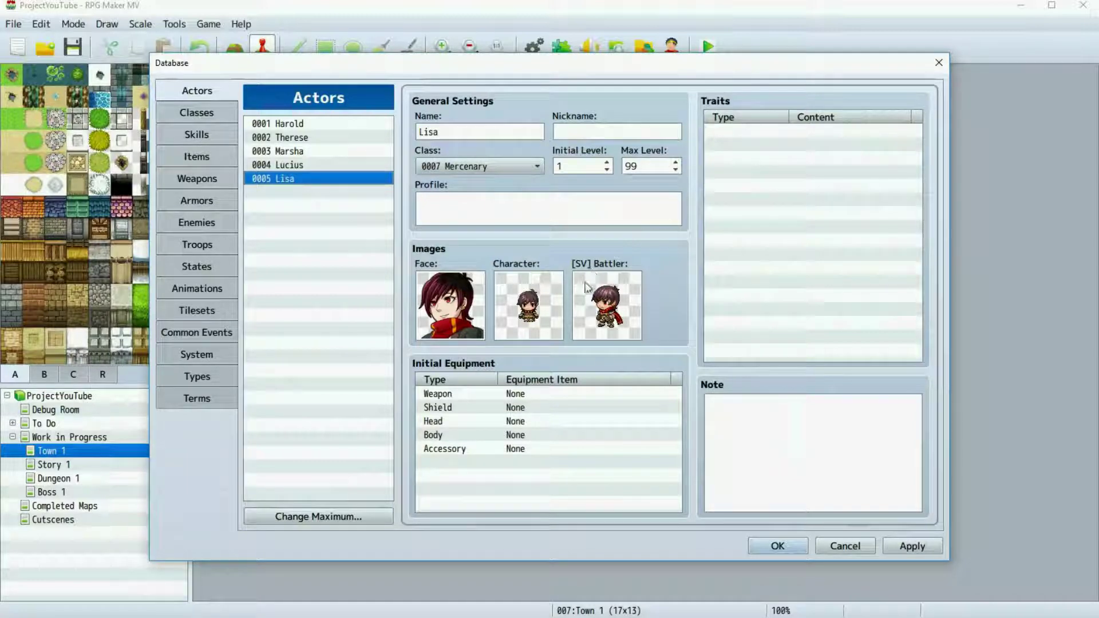
Step: Add a Slot Type Dual Wield trait to Lisa and refresh her equipment slots
{"action": "double_click", "coordinate": [744, 136]}
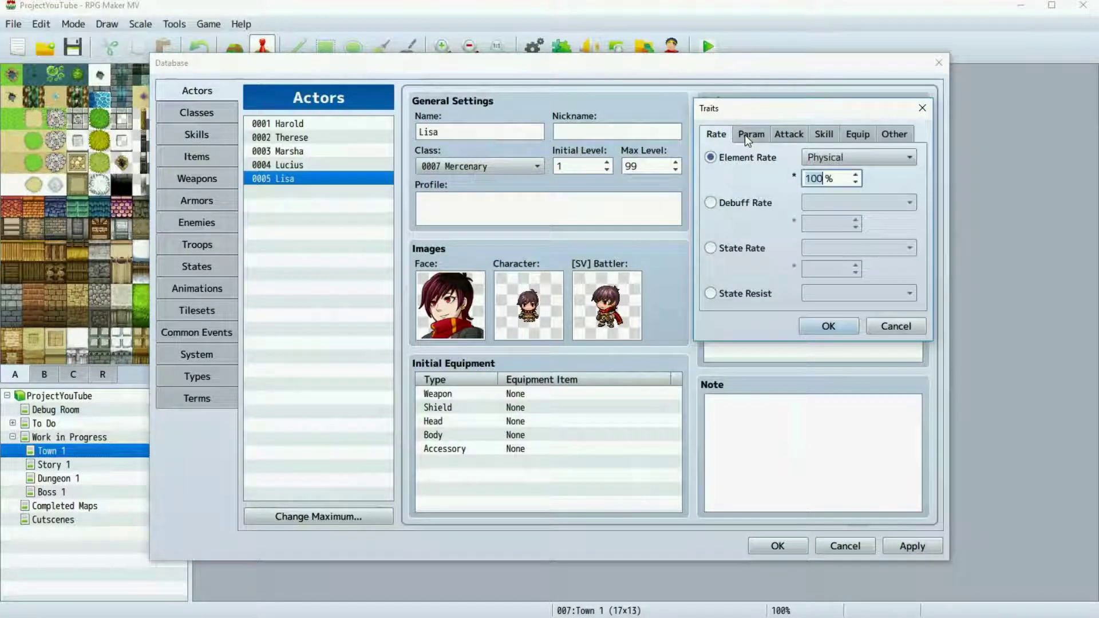
{"action": "left_click", "coordinate": [853, 136]}
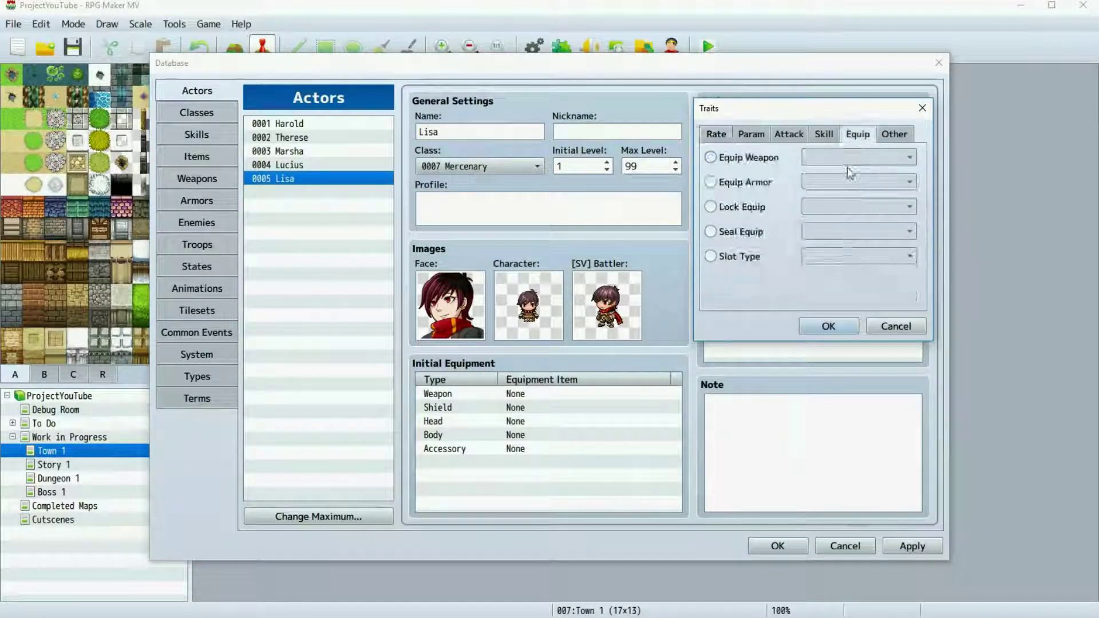
{"action": "left_click", "coordinate": [711, 256]}
{"action": "left_click", "coordinate": [819, 257]}
{"action": "left_click", "coordinate": [837, 287]}
{"action": "left_click", "coordinate": [824, 327]}
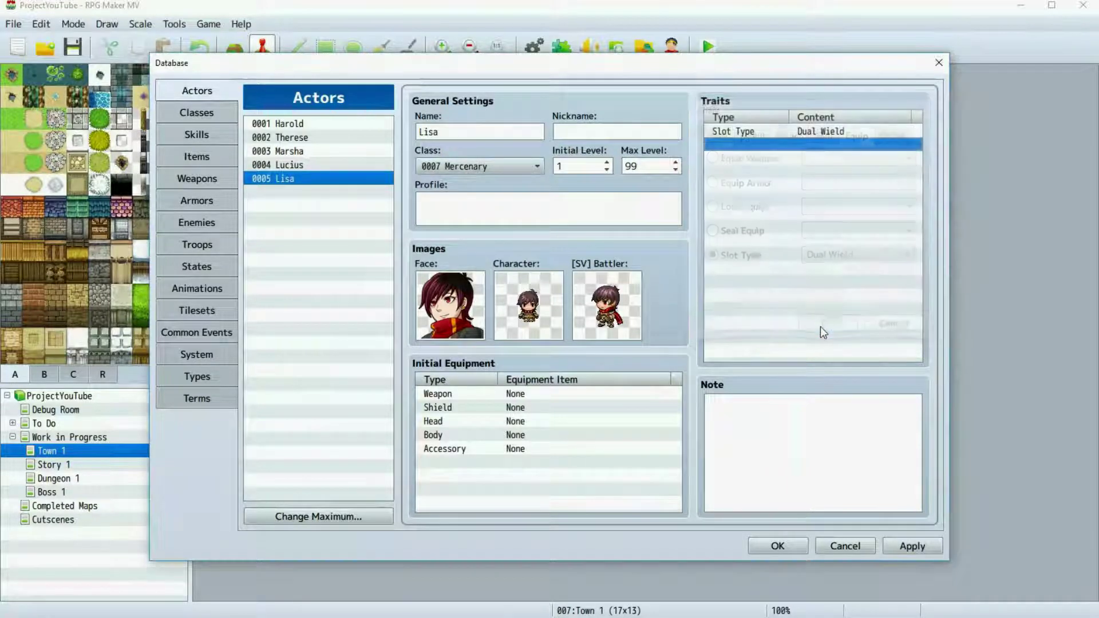
{"action": "left_click", "coordinate": [437, 406]}
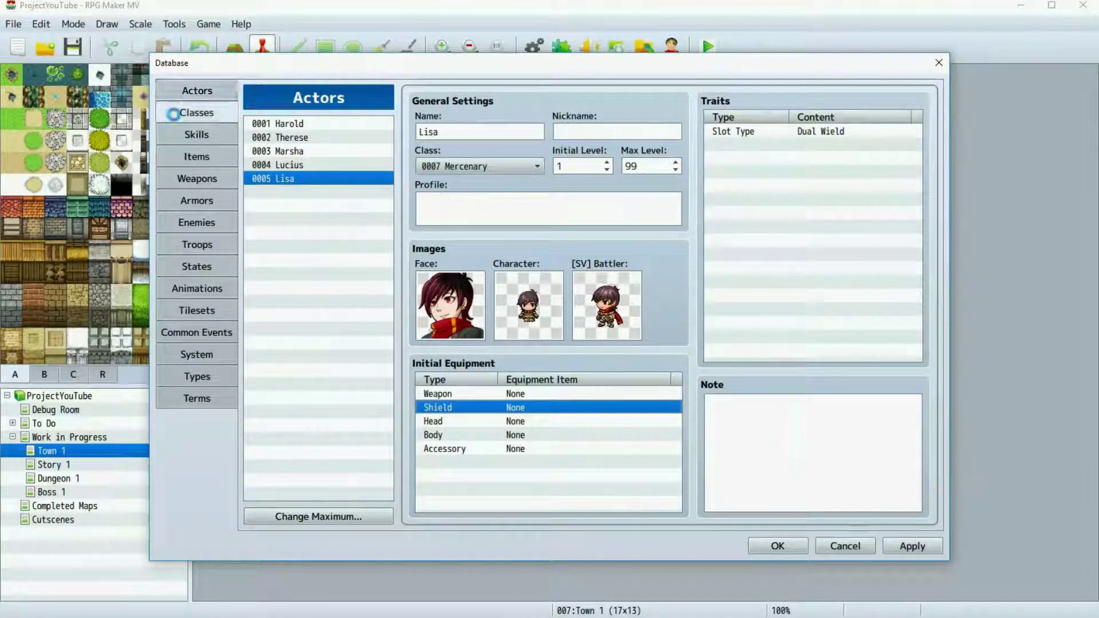
{"action": "left_click", "coordinate": [184, 112]}
{"action": "left_click", "coordinate": [189, 92]}
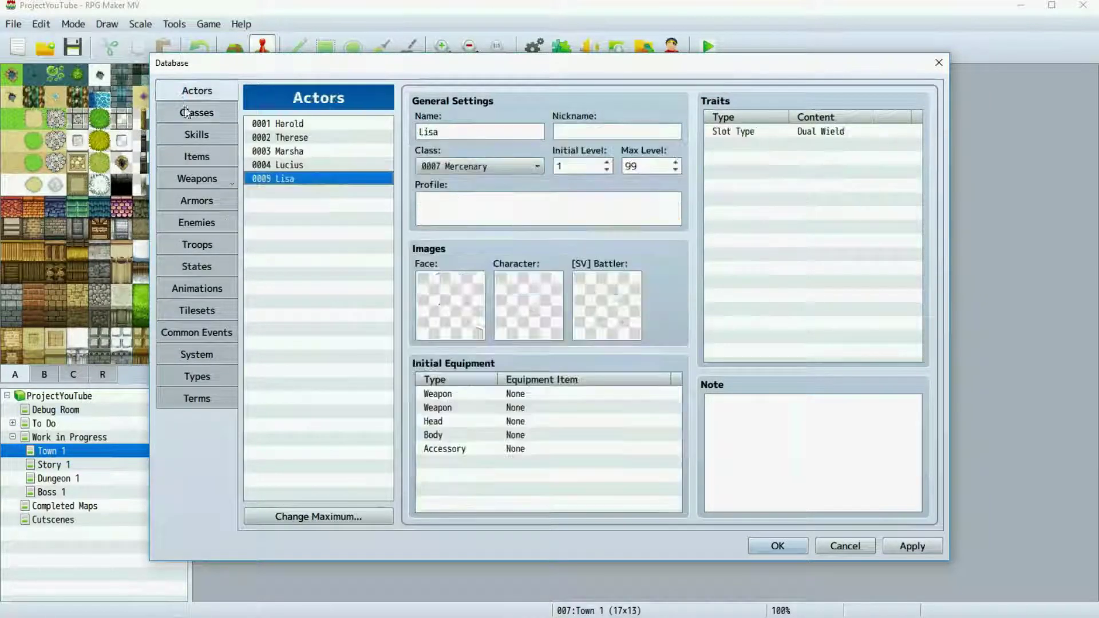
Step: Set both of Lisa's starting weapon slots to Sword
{"action": "left_click", "coordinate": [461, 394]}
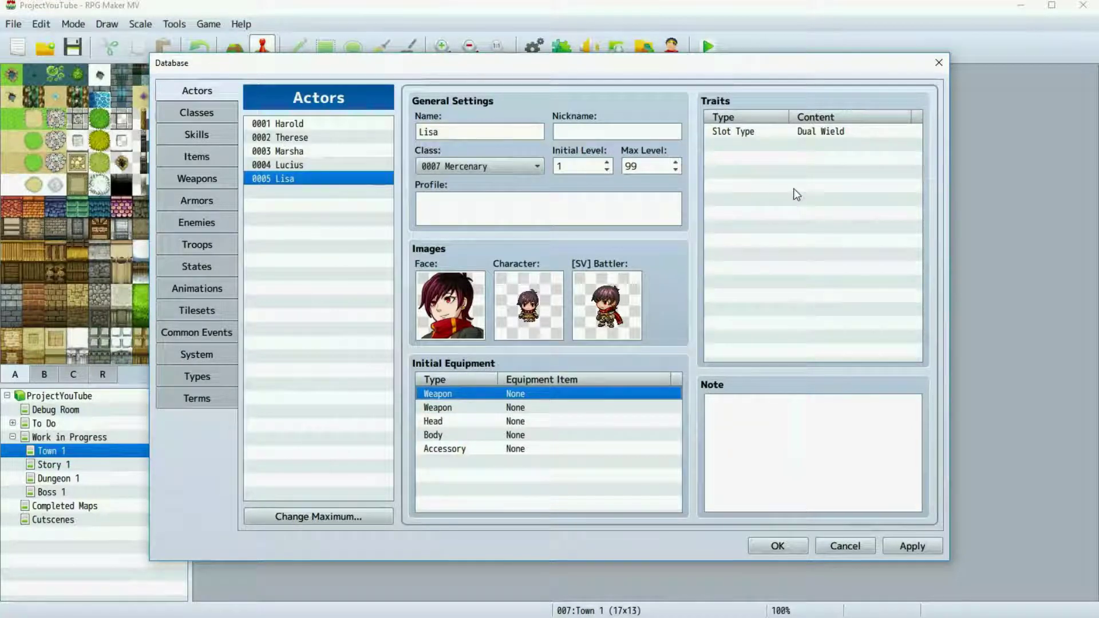
{"action": "double_click", "coordinate": [522, 394]}
{"action": "left_click", "coordinate": [527, 436]}
{"action": "left_click", "coordinate": [515, 468]}
{"action": "left_click", "coordinate": [515, 462]}
{"action": "double_click", "coordinate": [528, 410]}
{"action": "left_click", "coordinate": [537, 437]}
{"action": "left_click", "coordinate": [533, 470]}
{"action": "left_click", "coordinate": [529, 460]}
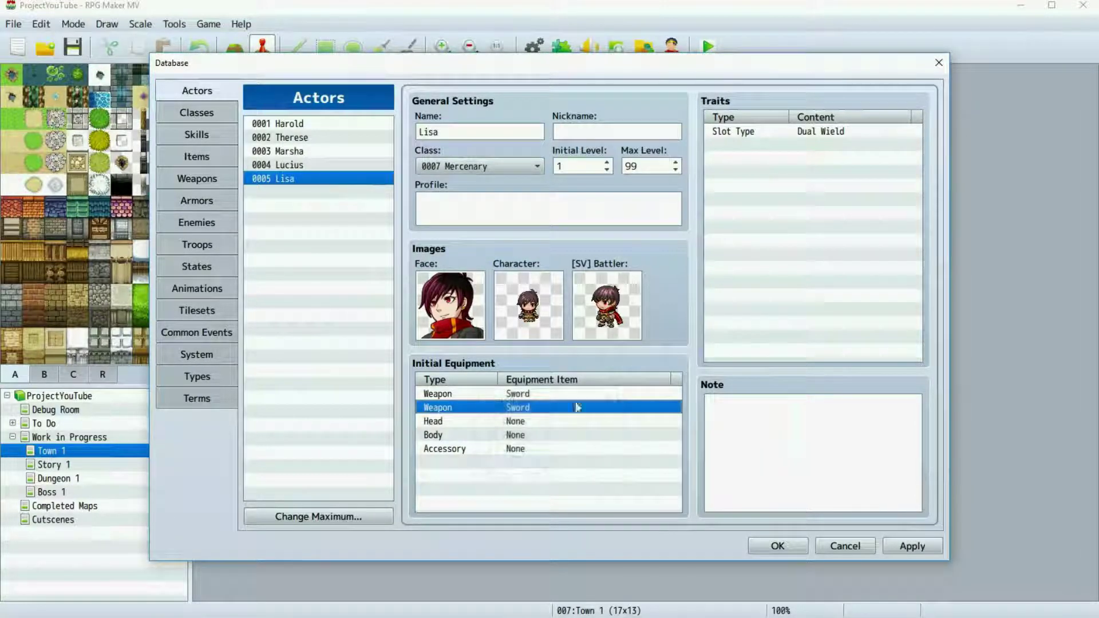
Step: Add an Equip Weapon Dagger trait to Lisa
{"action": "double_click", "coordinate": [781, 145]}
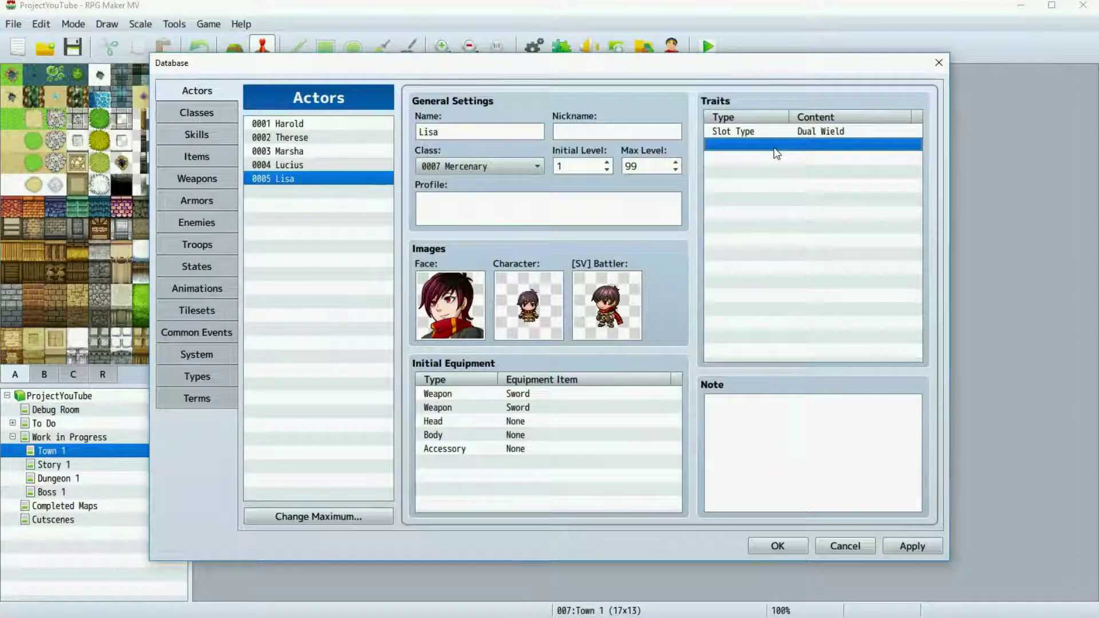
{"action": "left_click", "coordinate": [856, 135]}
{"action": "left_click", "coordinate": [771, 163]}
{"action": "left_click", "coordinate": [857, 157]}
{"action": "left_click", "coordinate": [825, 169]}
{"action": "left_click", "coordinate": [849, 329]}
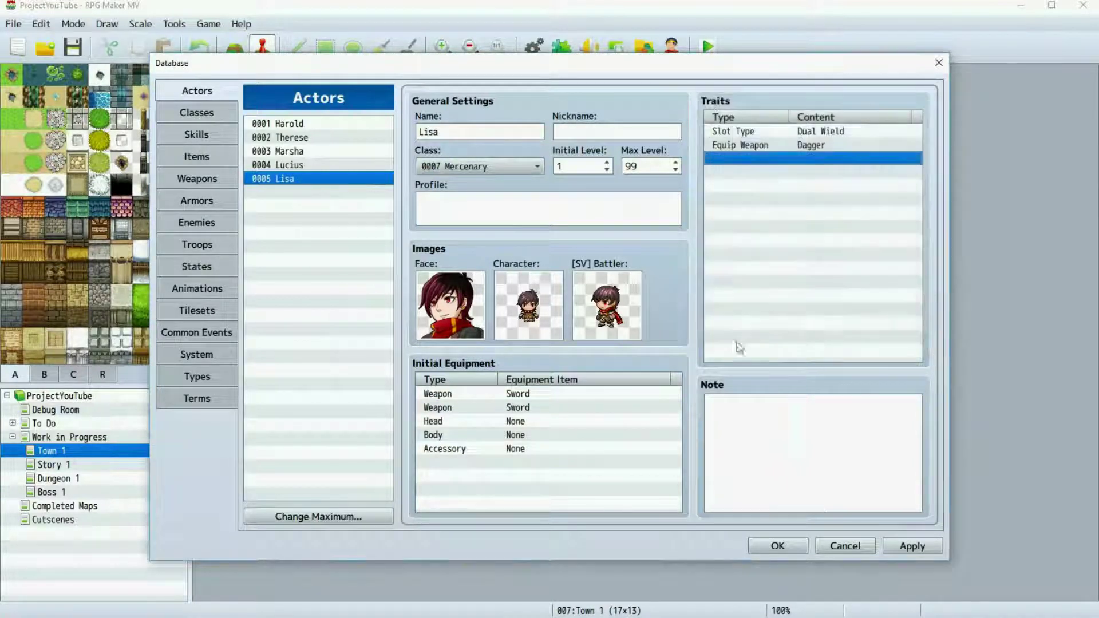
Step: Change both of Lisa's starting weapon slots to Dagger
{"action": "double_click", "coordinate": [548, 395]}
{"action": "left_click", "coordinate": [535, 437]}
{"action": "left_click", "coordinate": [517, 483]}
{"action": "left_click", "coordinate": [523, 459]}
{"action": "left_click", "coordinate": [474, 408]}
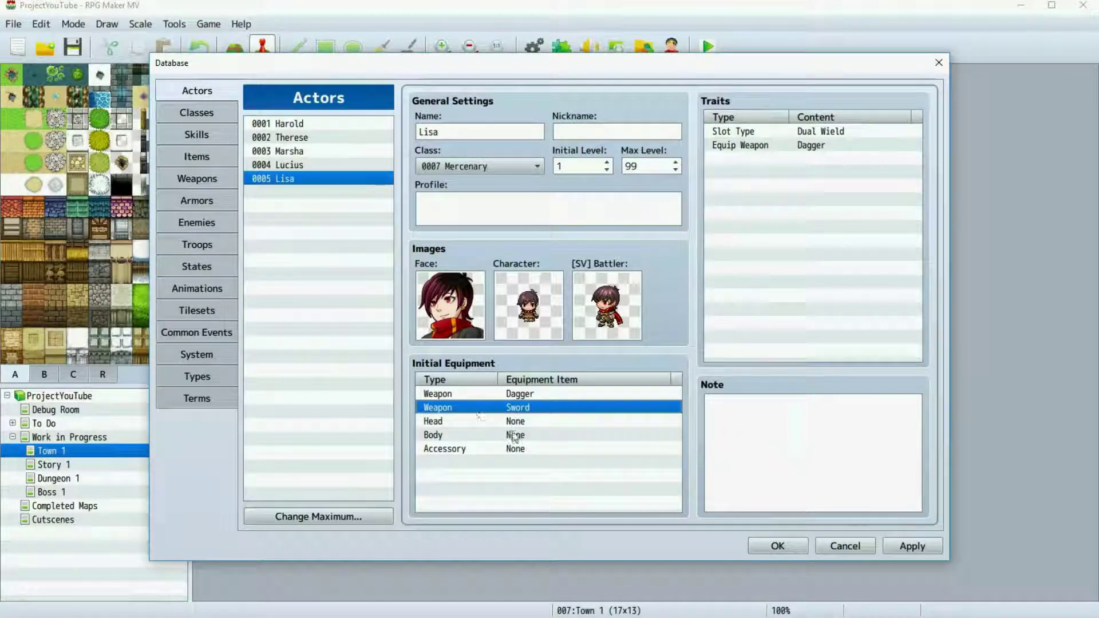
{"action": "double_click", "coordinate": [530, 408]}
{"action": "left_click", "coordinate": [549, 437]}
{"action": "left_click", "coordinate": [524, 486]}
{"action": "left_click", "coordinate": [534, 463]}
Step: Put the first starting weapon slot back to Sword, leaving Dagger in the second
{"action": "left_click", "coordinate": [526, 395]}
{"action": "double_click", "coordinate": [527, 394]}
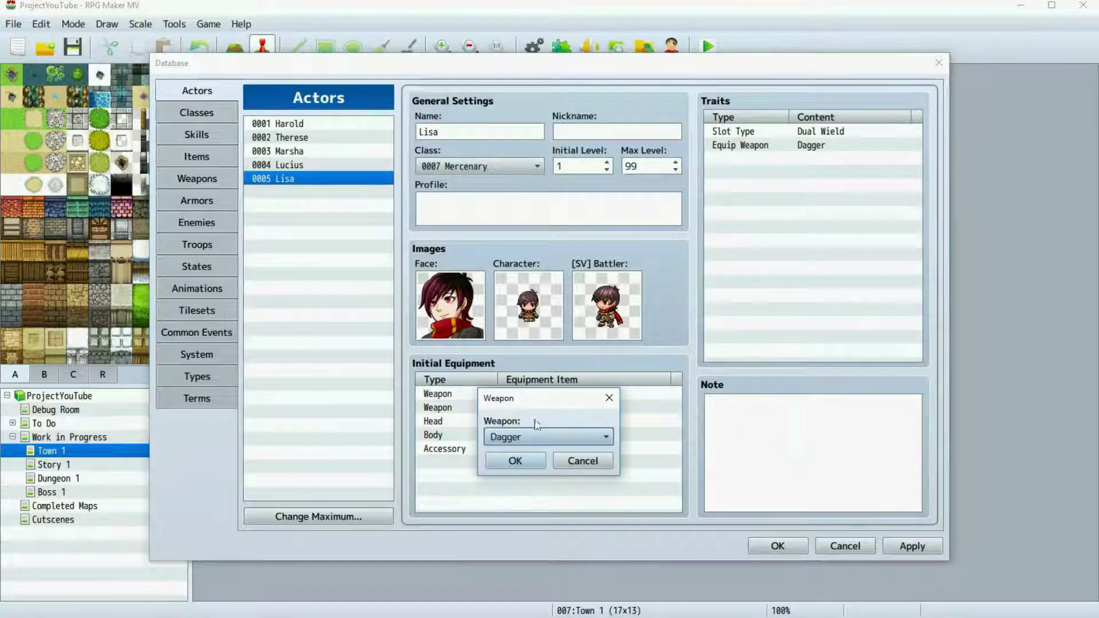
{"action": "left_click", "coordinate": [541, 437]}
{"action": "left_click", "coordinate": [524, 470]}
{"action": "left_click", "coordinate": [533, 462]}
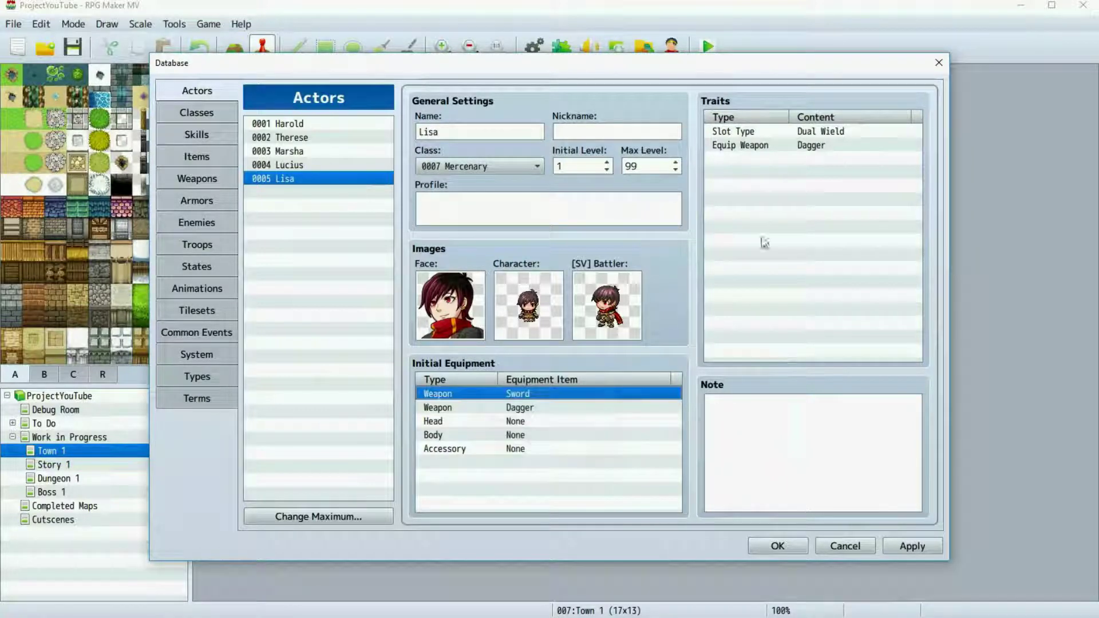
Step: Add a Parameter trait setting Lisa's Agility to 120%
{"action": "double_click", "coordinate": [734, 166]}
{"action": "left_click", "coordinate": [751, 134]}
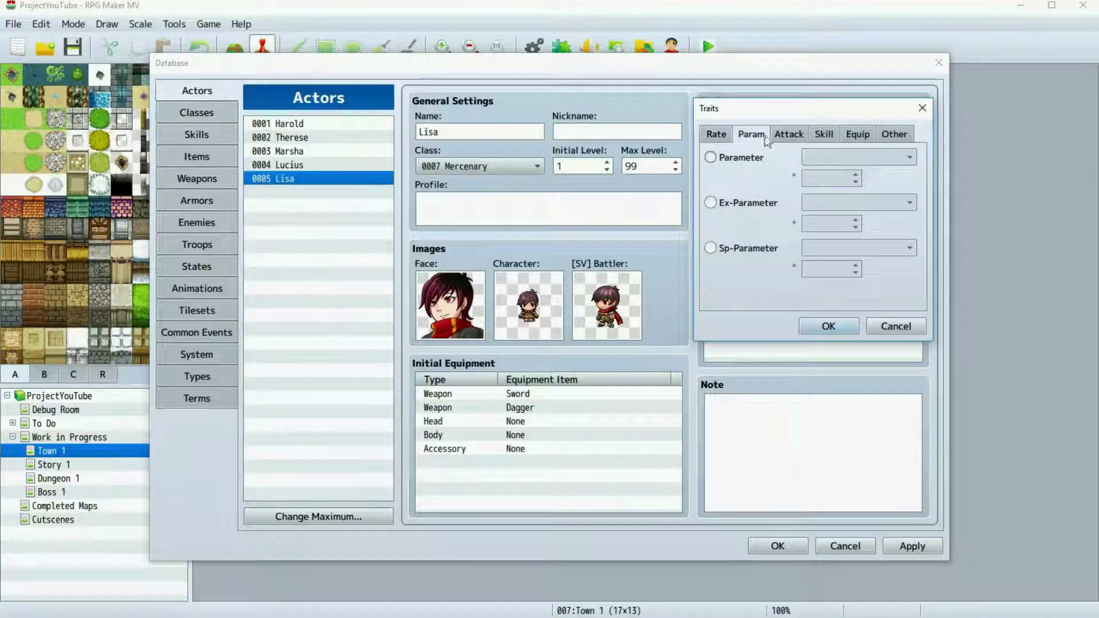
{"action": "left_click", "coordinate": [754, 161]}
{"action": "left_click", "coordinate": [847, 159]}
{"action": "left_click", "coordinate": [846, 271]}
{"action": "left_click", "coordinate": [818, 179]}
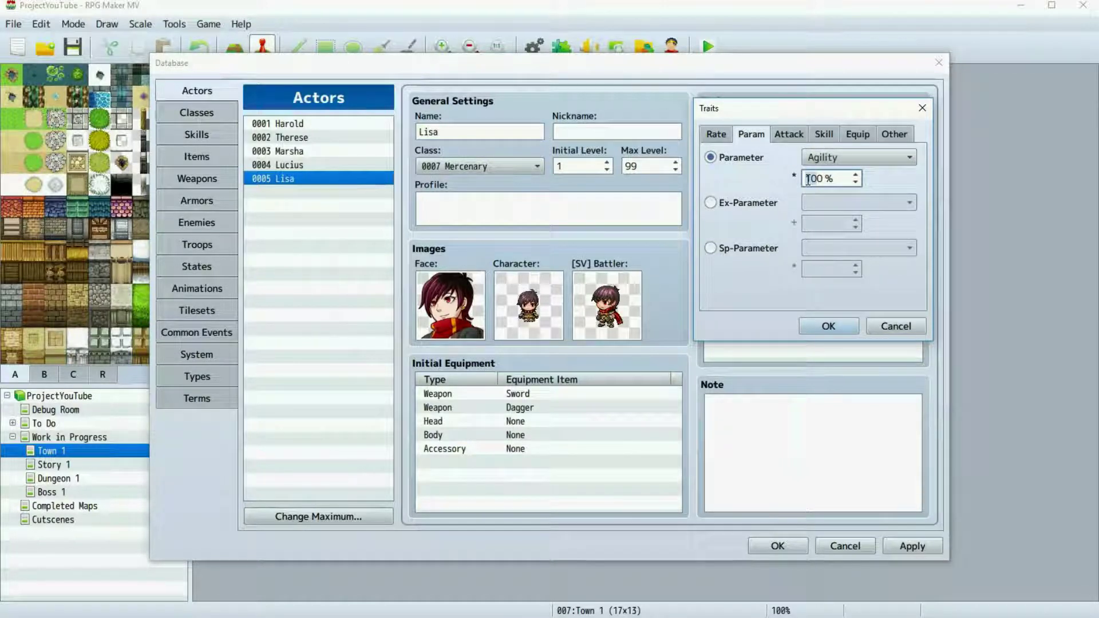
{"action": "type", "text": "2"}
{"action": "key", "text": "BackSpace"}
{"action": "key", "text": "Return"}
Step: Add a Parameter trait setting Lisa's Attack to 80%
{"action": "right_click", "coordinate": [804, 173]}
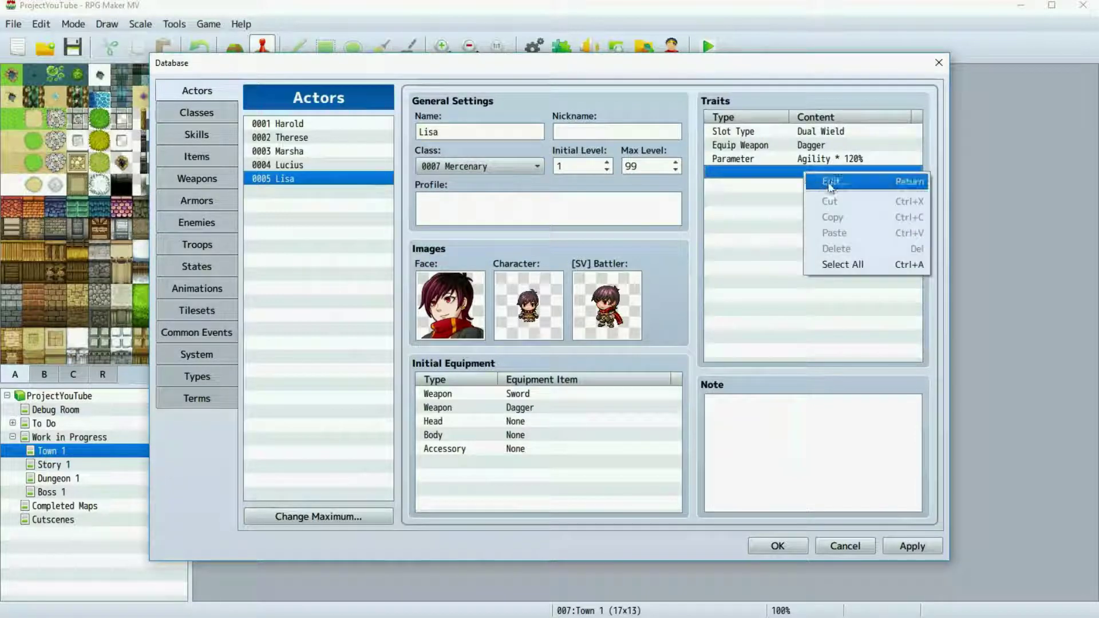
{"action": "left_click", "coordinate": [770, 175]}
{"action": "double_click", "coordinate": [770, 176]}
{"action": "left_click", "coordinate": [751, 134]}
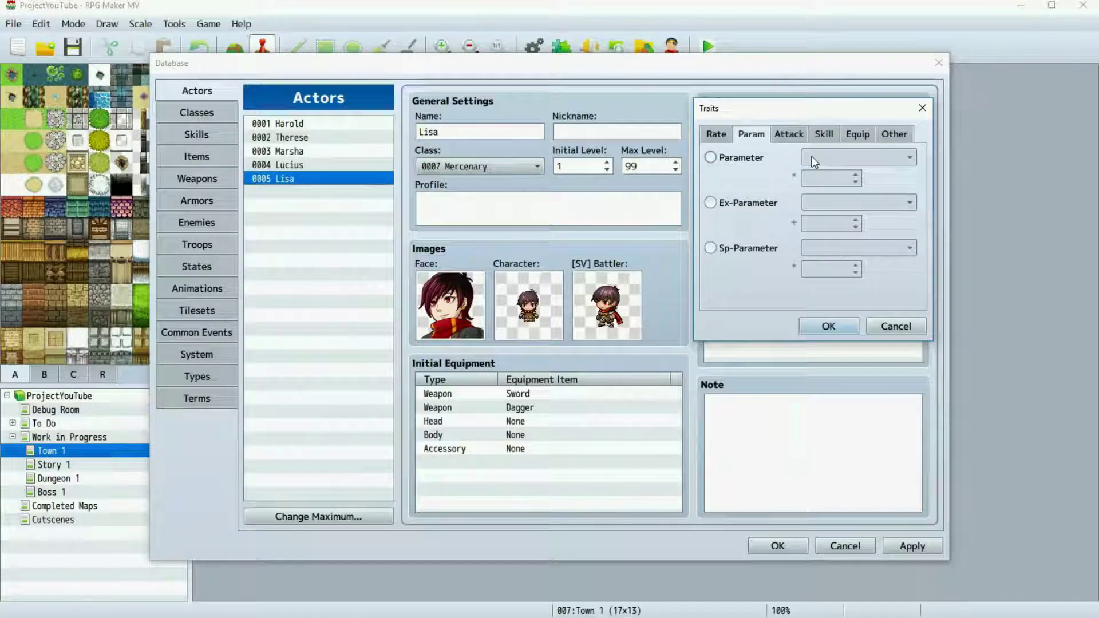
{"action": "left_click", "coordinate": [808, 160]}
{"action": "left_click", "coordinate": [833, 205]}
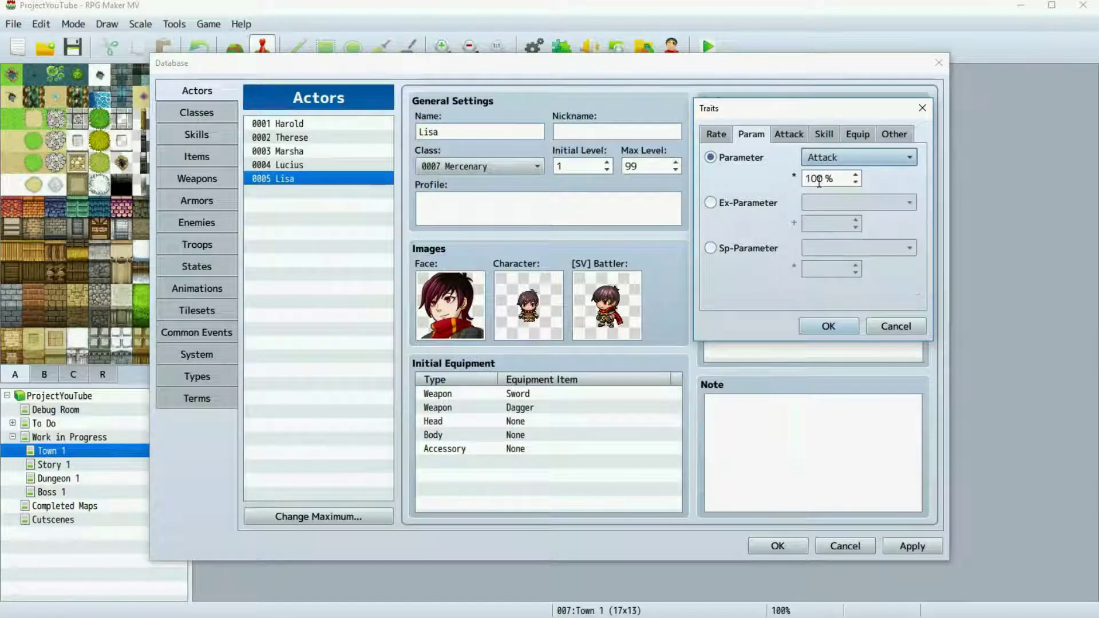
{"action": "type", "text": "80"}
{"action": "left_click", "coordinate": [832, 315]}
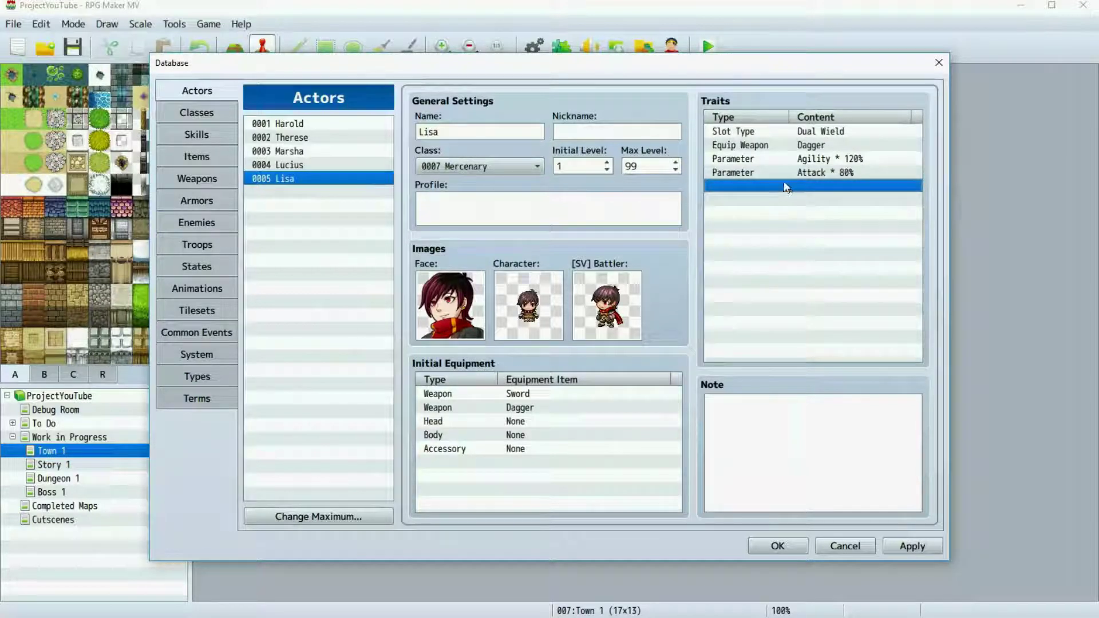
Step: Review Lisa's Sword and Dagger weapon slots and her Attack 80% and Agility 120% traits
{"action": "left_click", "coordinate": [525, 409]}
{"action": "left_click", "coordinate": [492, 396]}
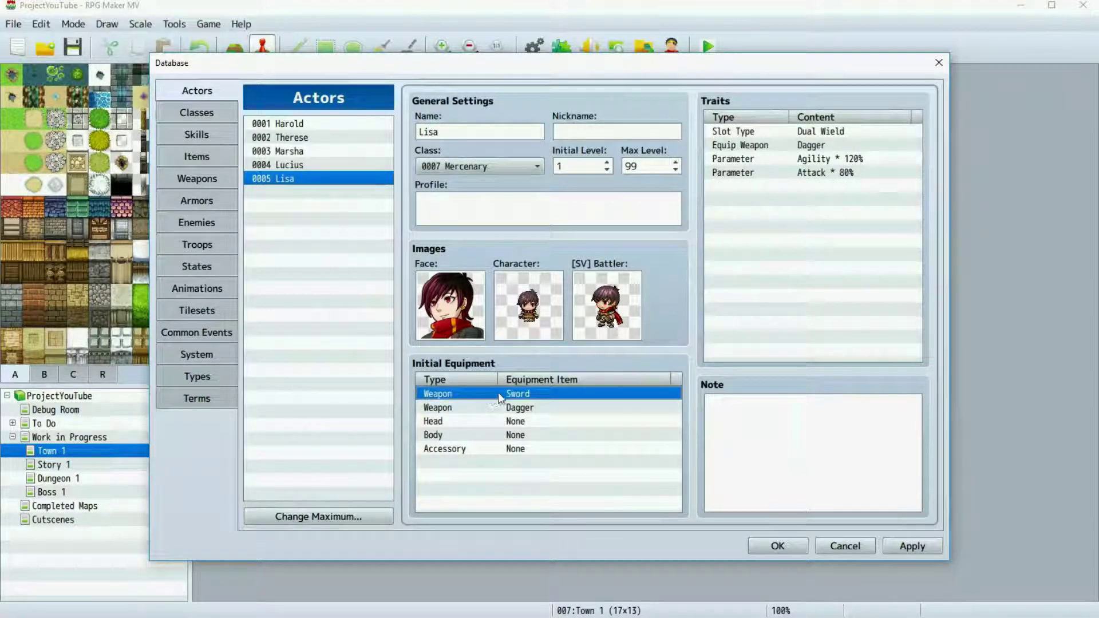
{"action": "left_click", "coordinate": [540, 408]}
{"action": "left_click", "coordinate": [532, 397]}
{"action": "left_click", "coordinate": [830, 174]}
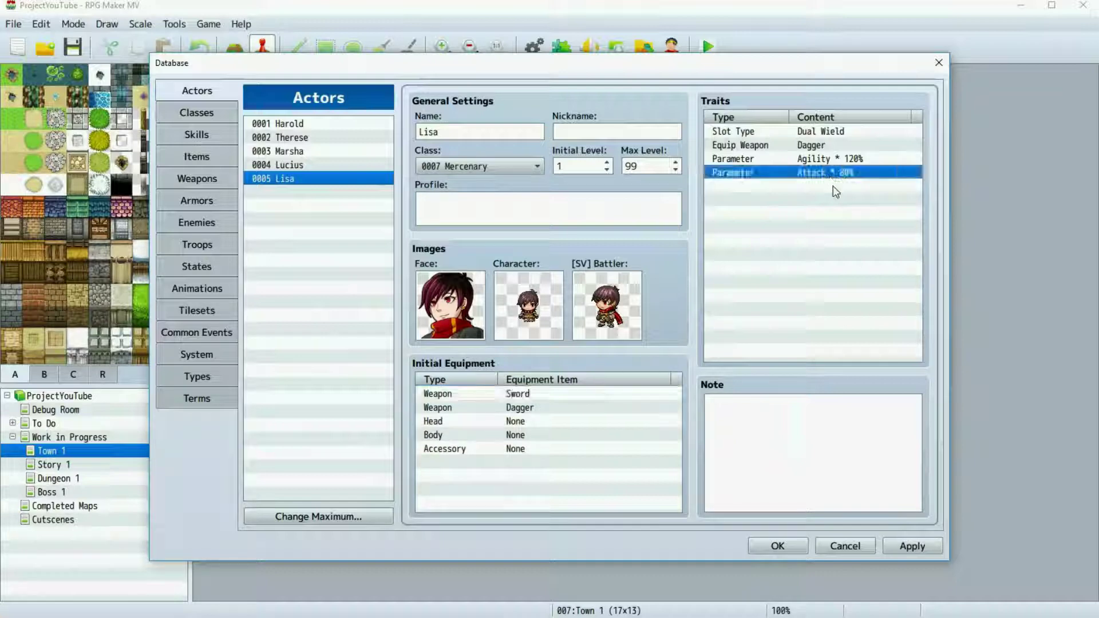
{"action": "left_click", "coordinate": [818, 159]}
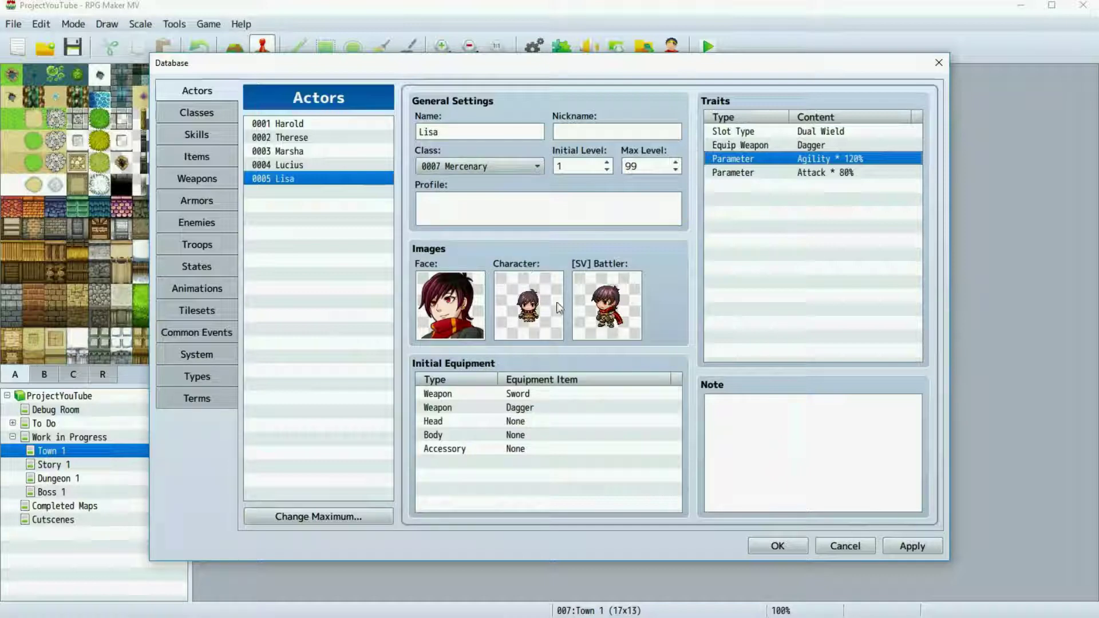
Step: Add an Add Skill Type: Dagger Skills trait to Lisa
{"action": "left_click", "coordinate": [773, 145]}
{"action": "double_click", "coordinate": [763, 184]}
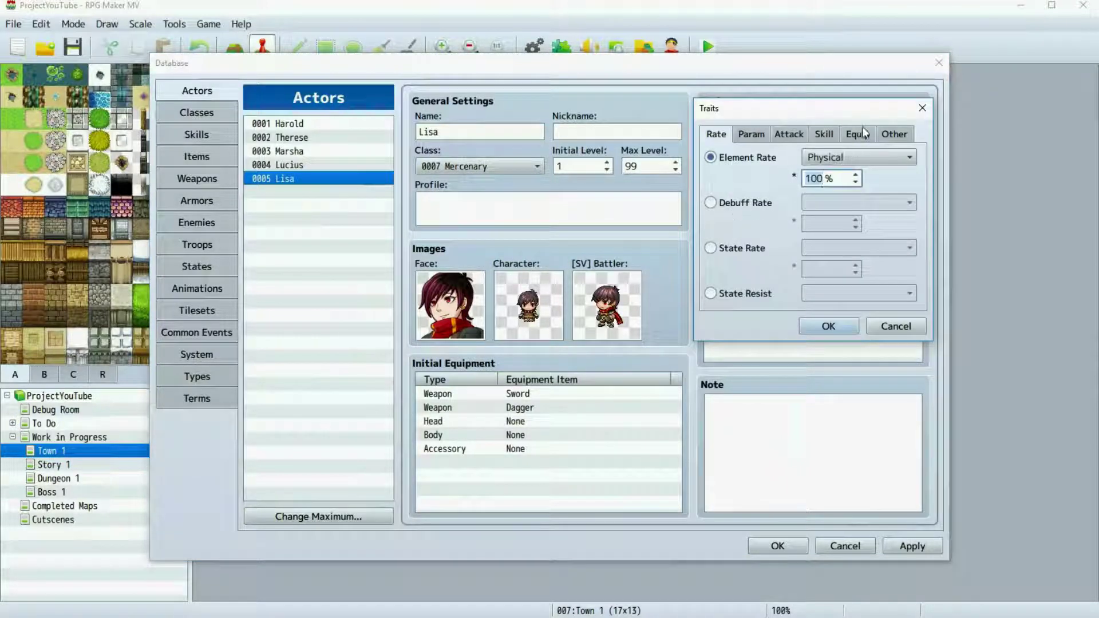
{"action": "left_click", "coordinate": [824, 134]}
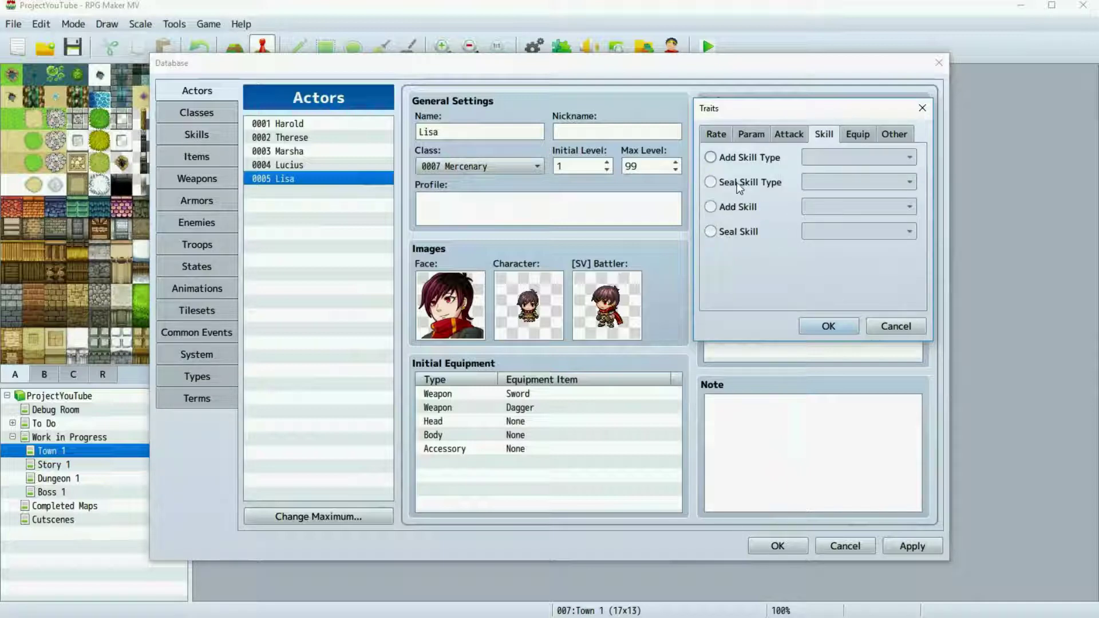
{"action": "left_click", "coordinate": [739, 183]}
{"action": "left_click", "coordinate": [744, 158]}
{"action": "left_click", "coordinate": [858, 158]}
{"action": "left_click", "coordinate": [836, 222]}
{"action": "left_click", "coordinate": [837, 326]}
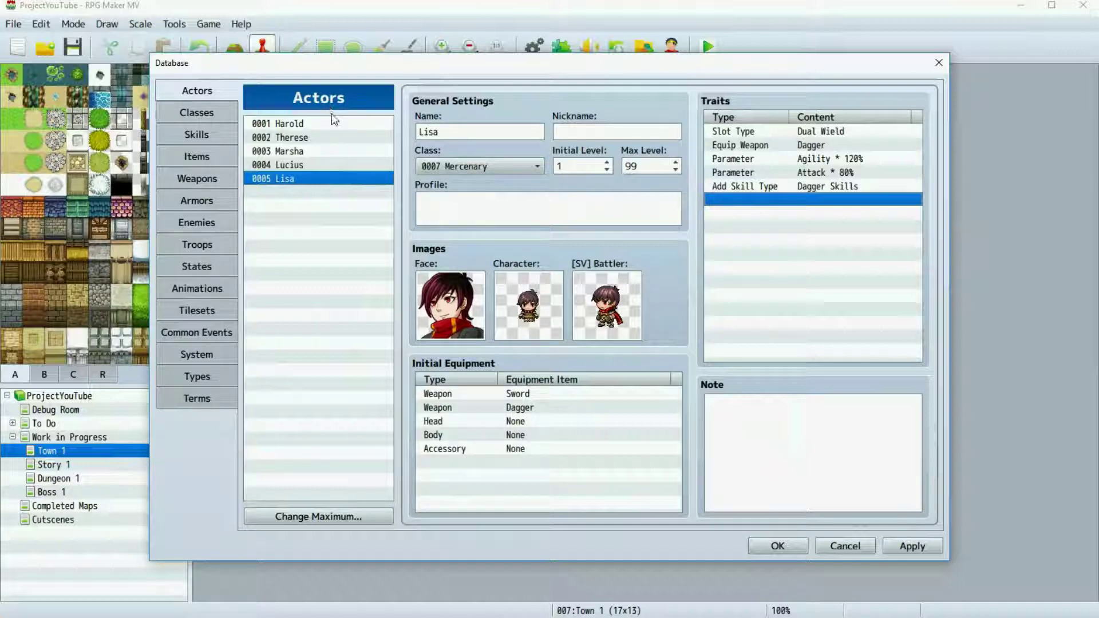
Step: Delete the Dagger Skills trait from Lisa's traits
{"action": "left_click", "coordinate": [786, 186]}
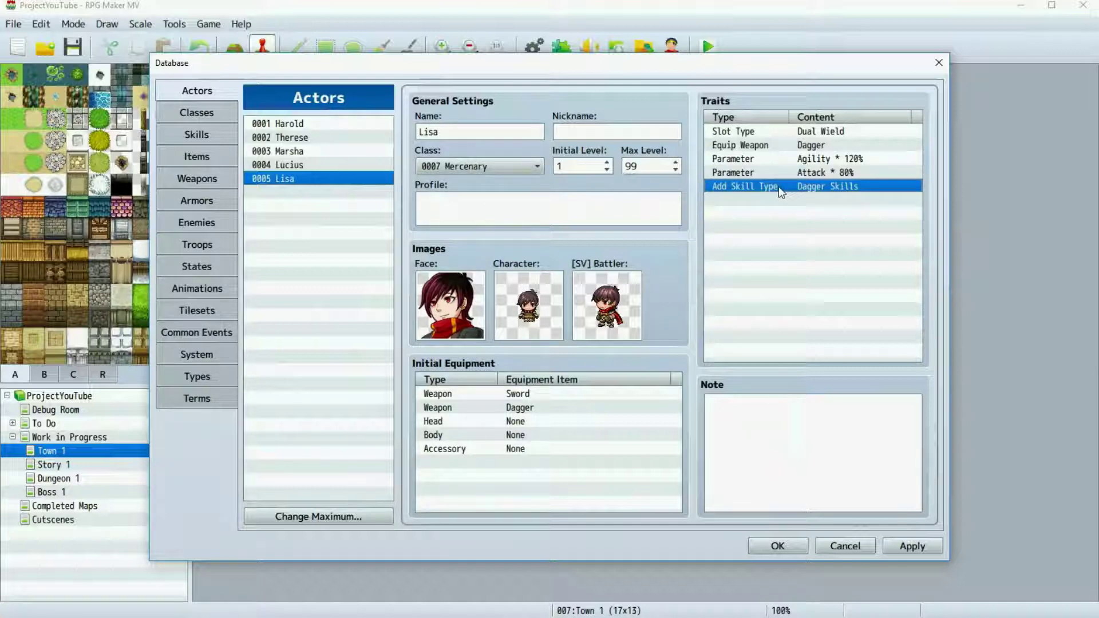
{"action": "key", "text": "Delete"}
{"action": "left_click", "coordinate": [808, 174]}
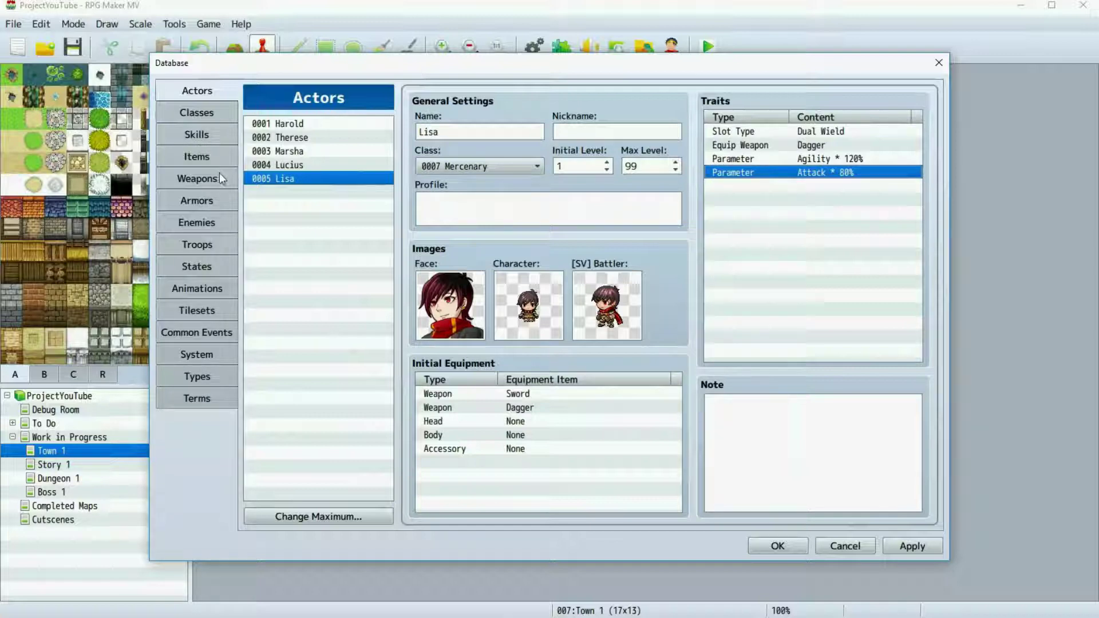
Step: Inspect the Shield armor's Add Skill Type and Shield Bash traits
{"action": "left_click", "coordinate": [198, 194]}
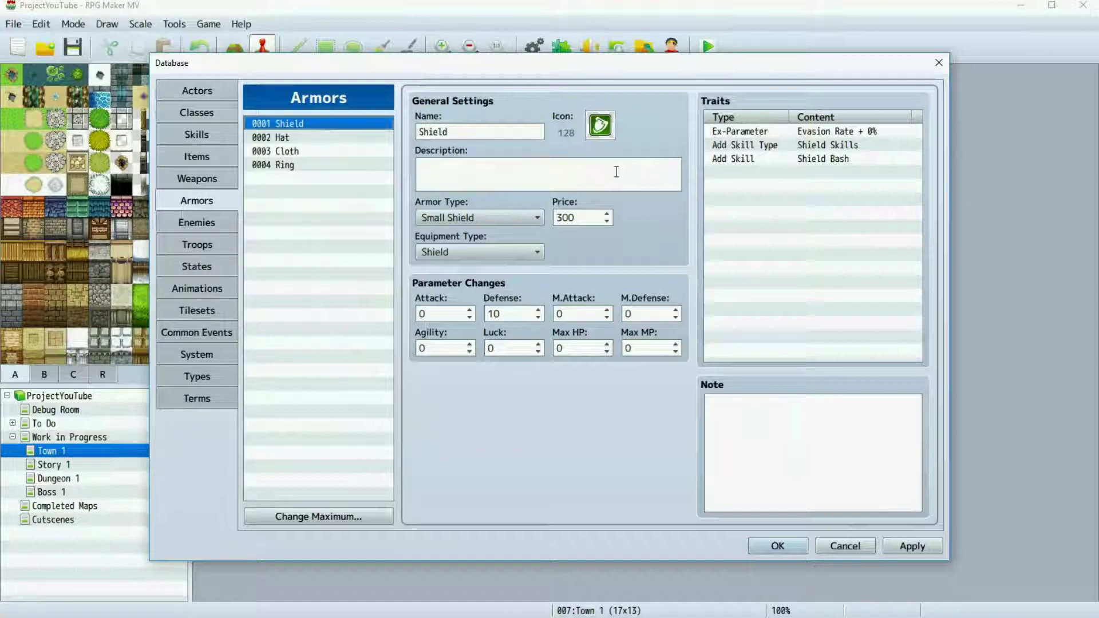
{"action": "left_click", "coordinate": [826, 144]}
{"action": "left_click", "coordinate": [814, 159]}
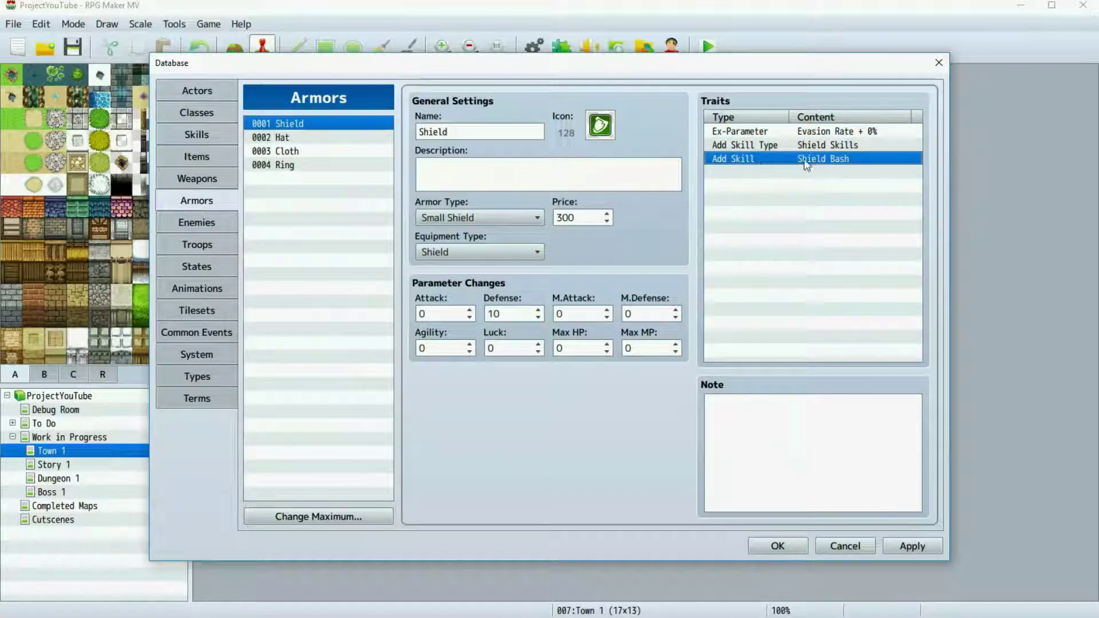
{"action": "left_click", "coordinate": [765, 147]}
Step: Inspect the Dagger weapon's Dagger Skills trait, then select the Sword weapon
{"action": "left_click", "coordinate": [197, 179]}
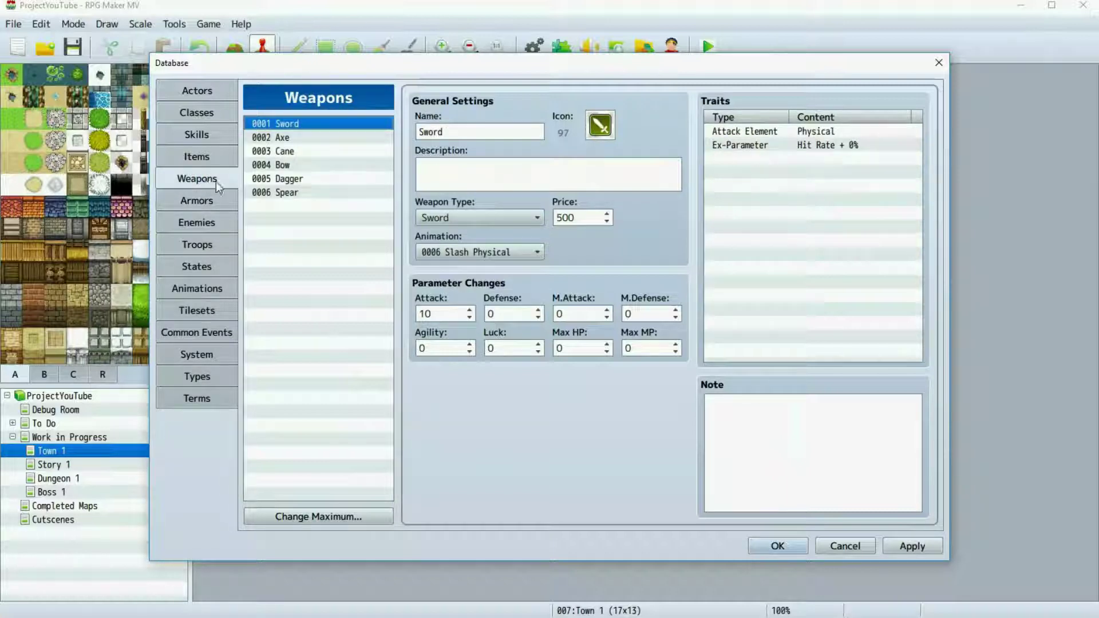
{"action": "left_click", "coordinate": [289, 179]}
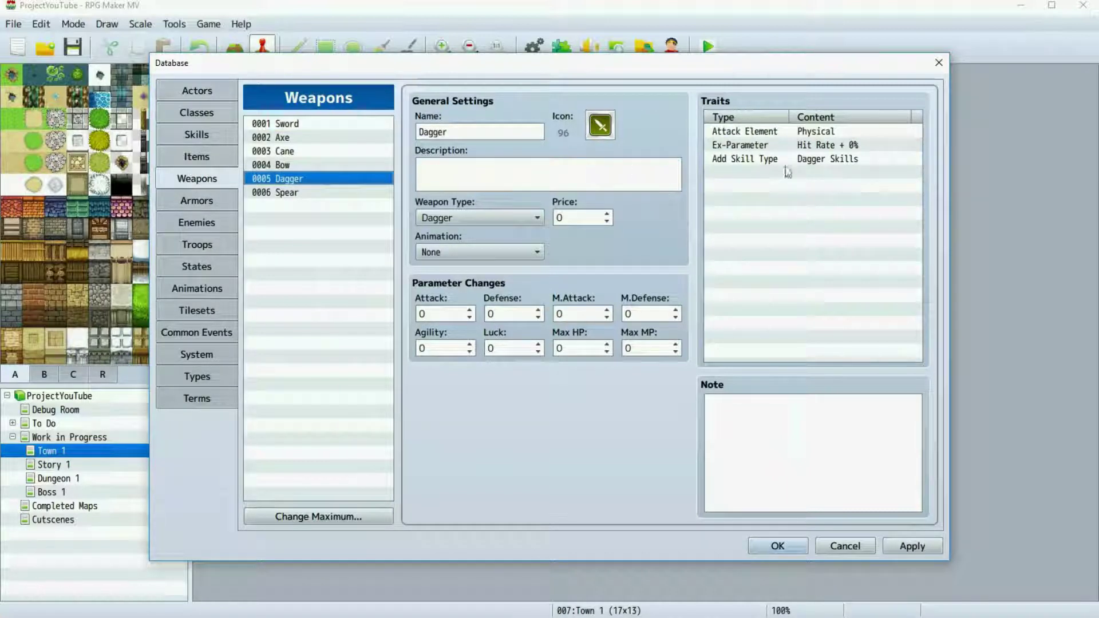
{"action": "left_click", "coordinate": [813, 160]}
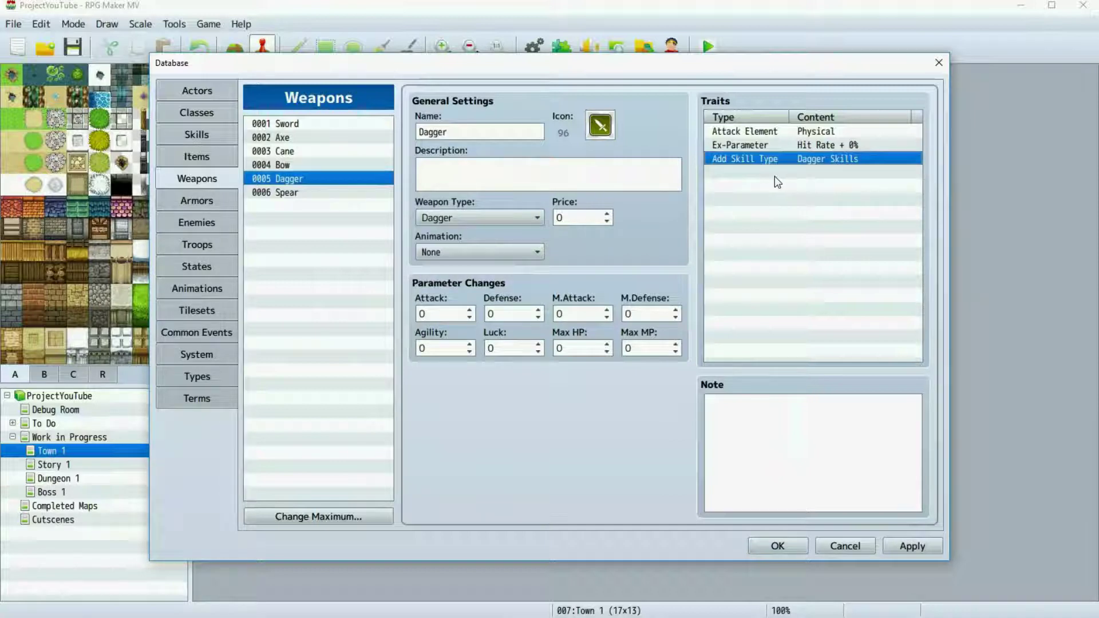
{"action": "left_click", "coordinate": [751, 175]}
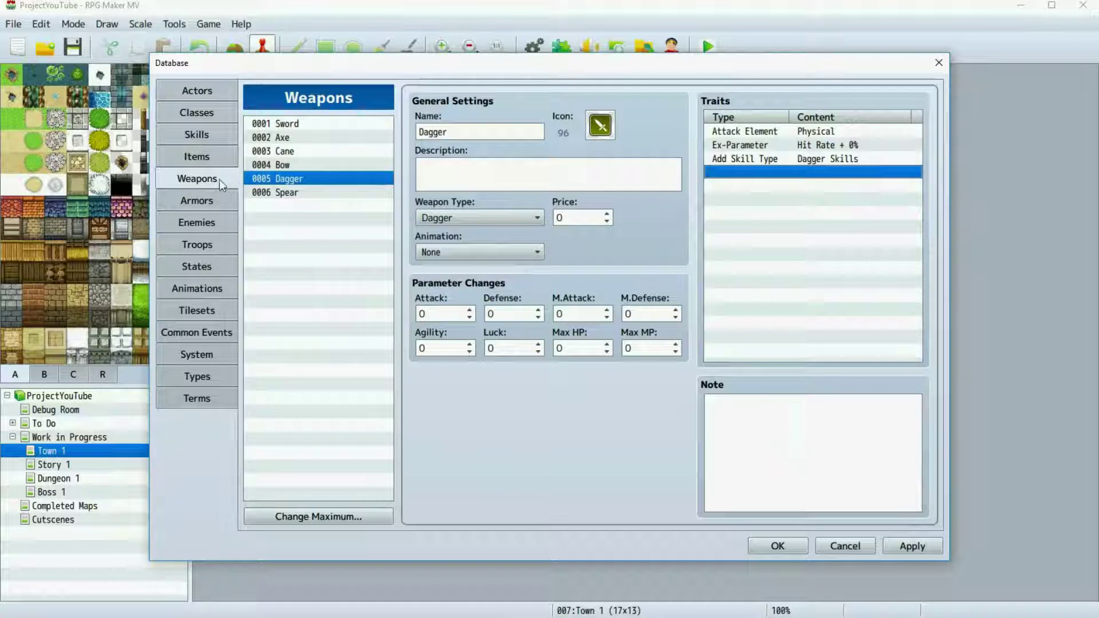
{"action": "left_click", "coordinate": [285, 125]}
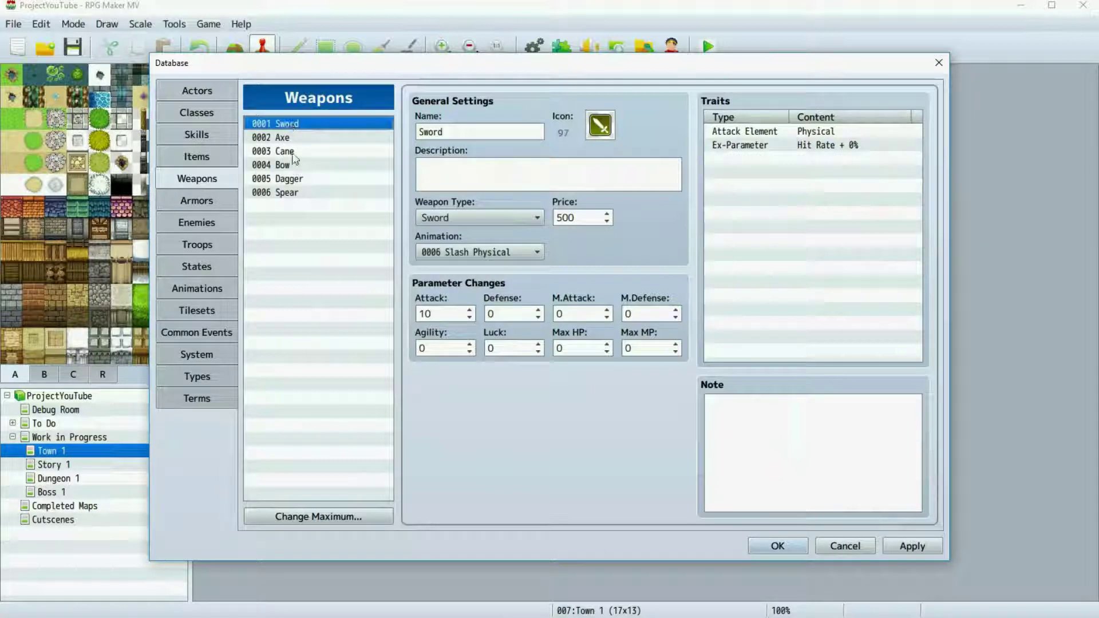
Step: Set Sonic Thrust's second required weapon type to Spear, then view Double Slash
{"action": "left_click", "coordinate": [196, 136]}
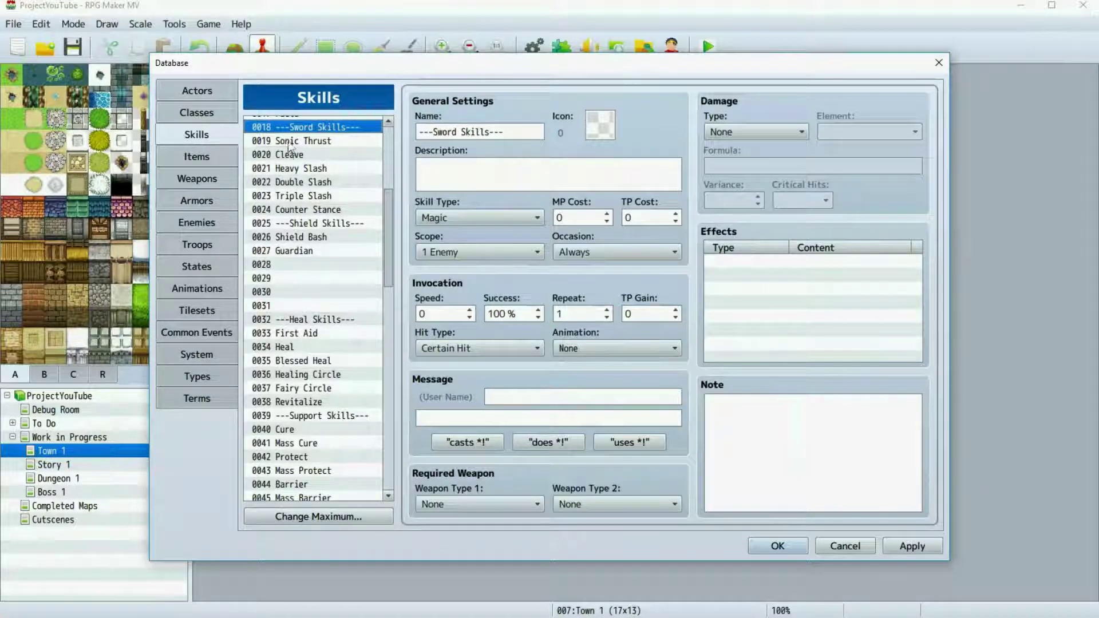
{"action": "left_click", "coordinate": [289, 143]}
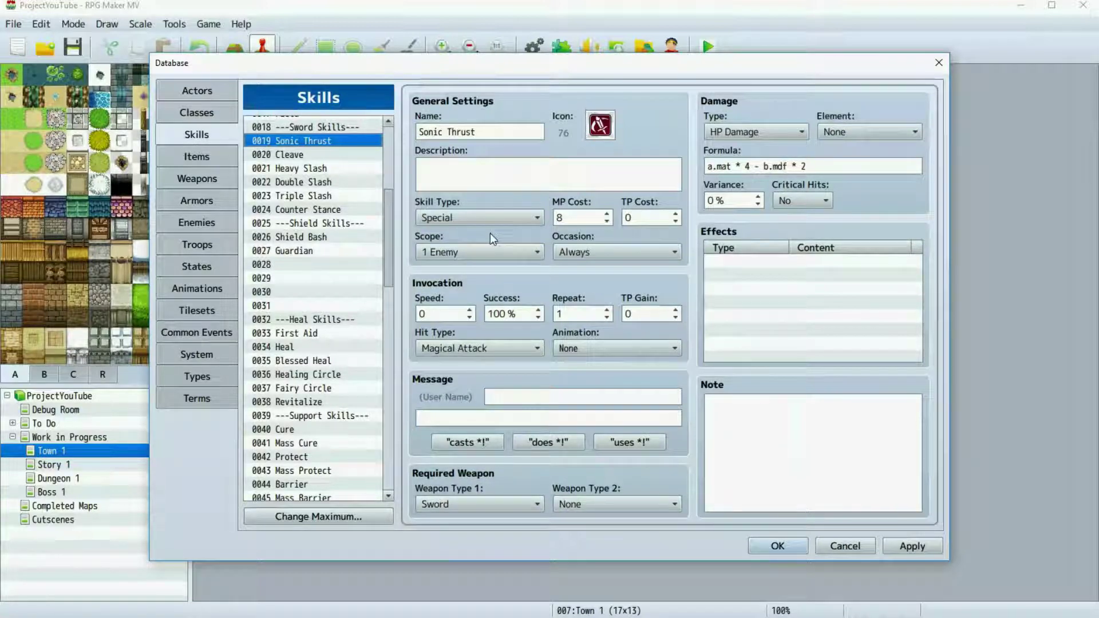
{"action": "left_click", "coordinate": [589, 506]}
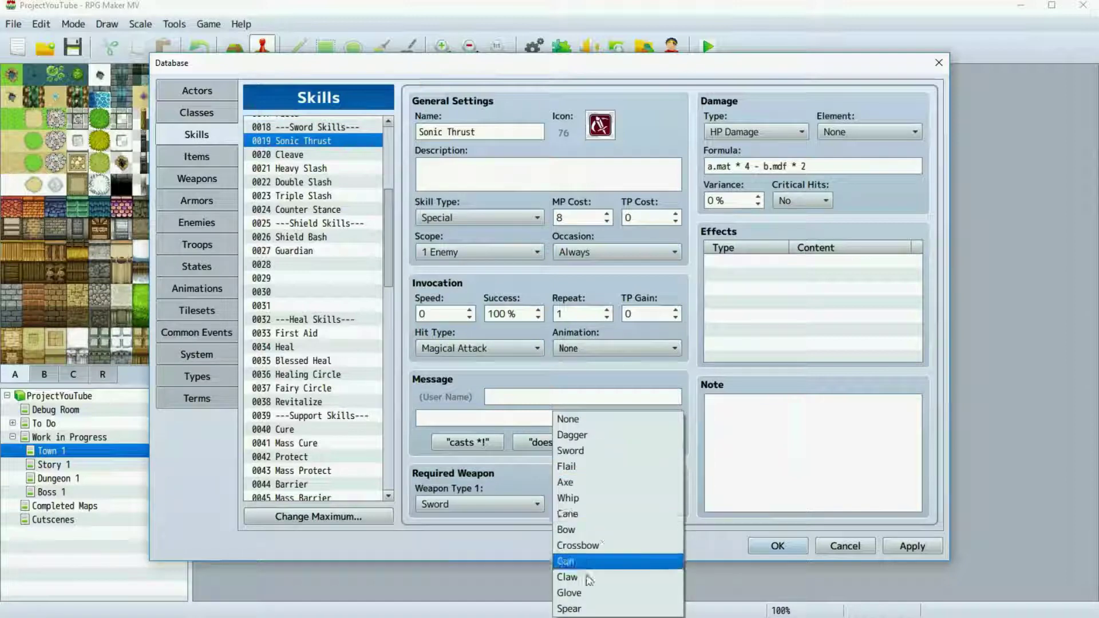
{"action": "left_click", "coordinate": [581, 609]}
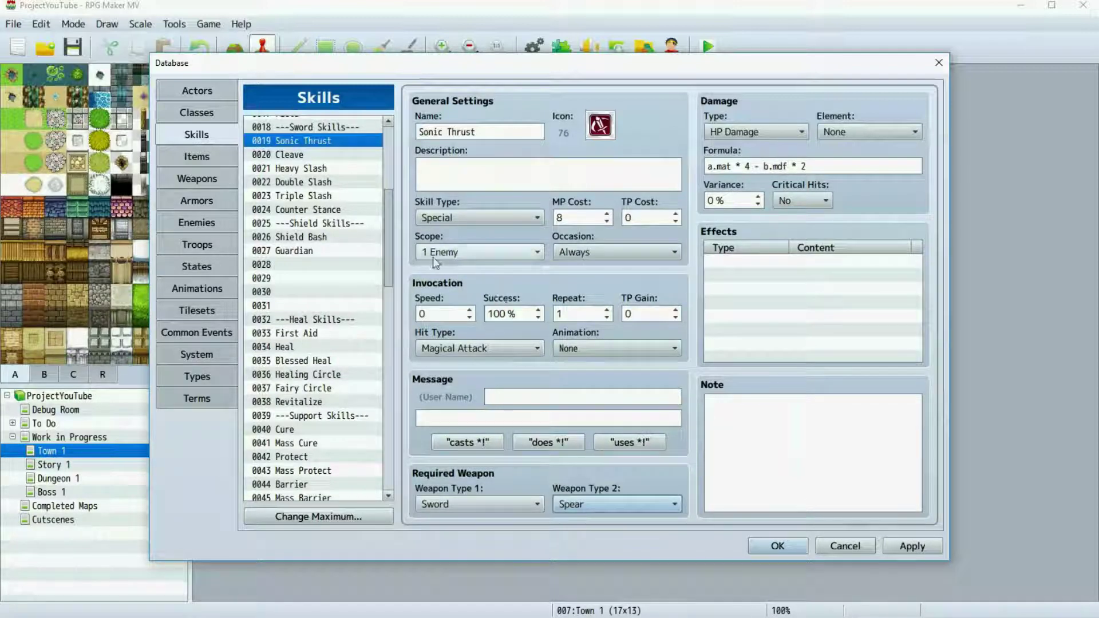
{"action": "left_click", "coordinate": [316, 182]}
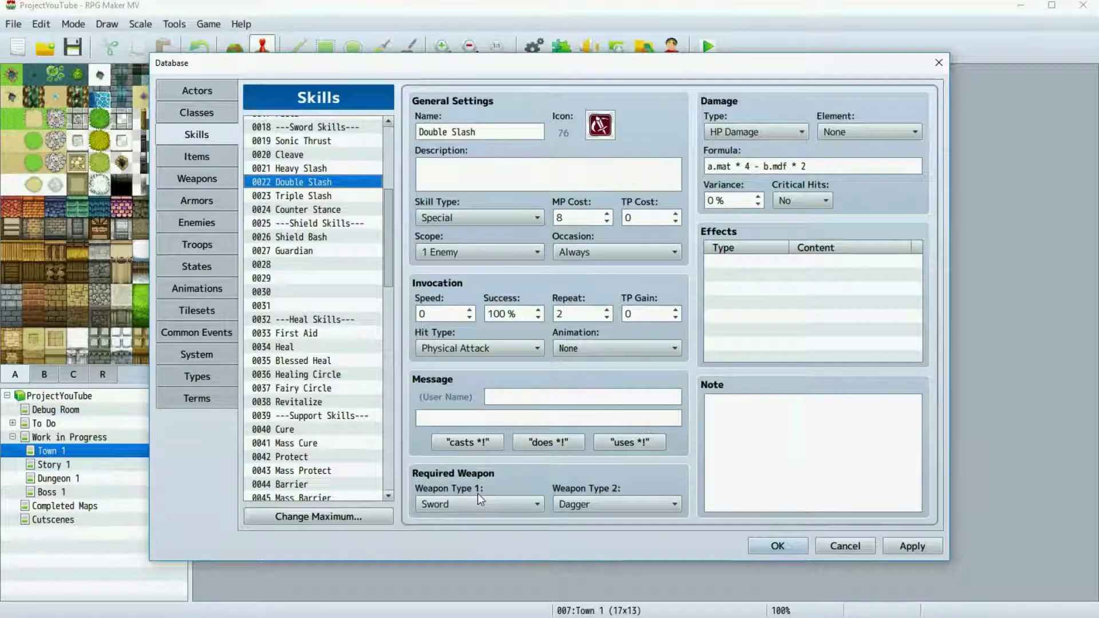
Step: Check Shield Bash's Weapon Type 1, leaving it at None, and return to the Shield armor
{"action": "left_click", "coordinate": [332, 238]}
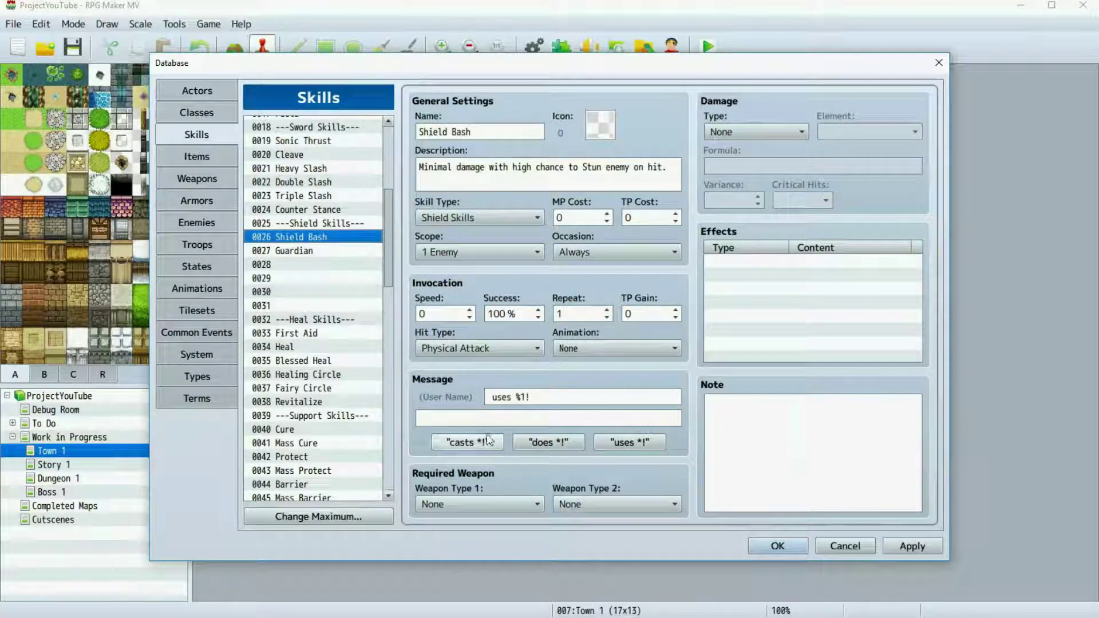
{"action": "left_click", "coordinate": [488, 502]}
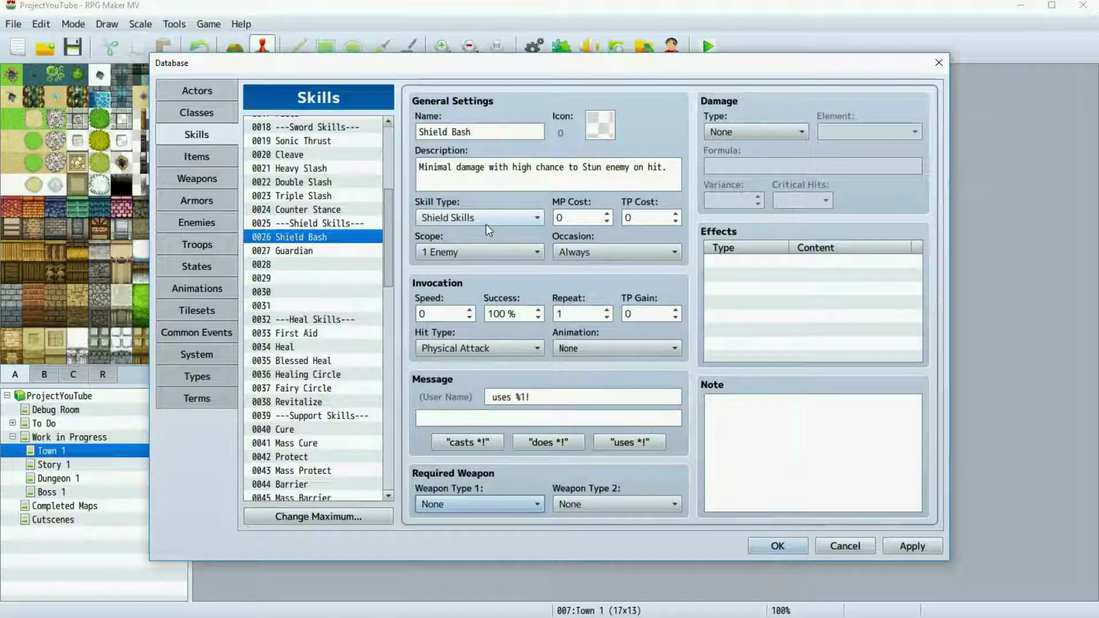
{"action": "left_click", "coordinate": [197, 201]}
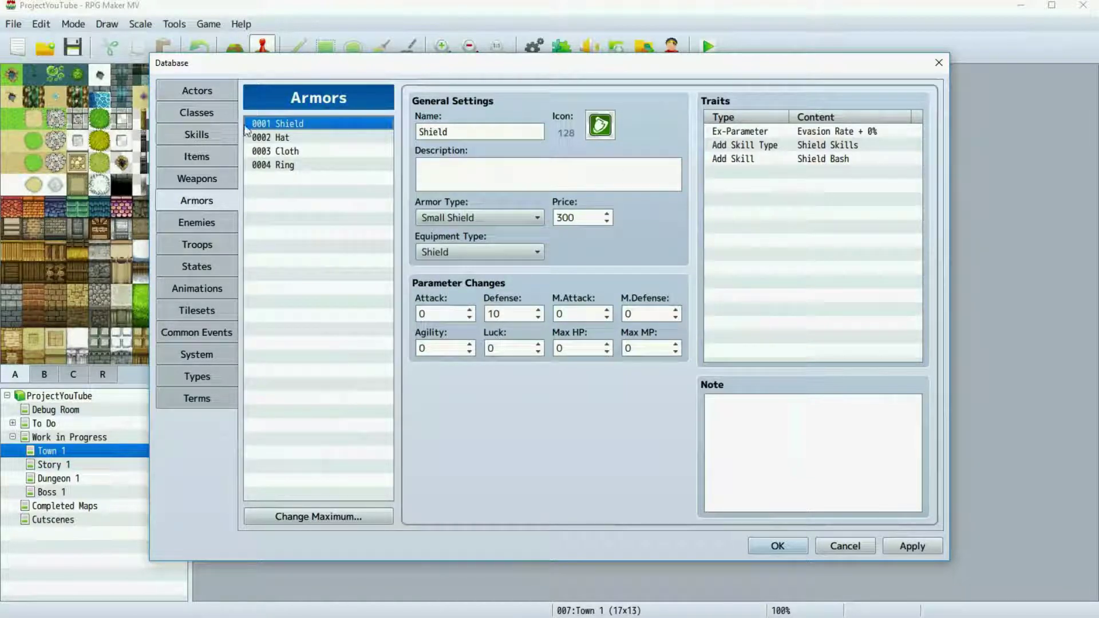
Step: Review the Classes, Actors, Weapons and Armors pages, then Apply to save all database changes
{"action": "left_click", "coordinate": [224, 113]}
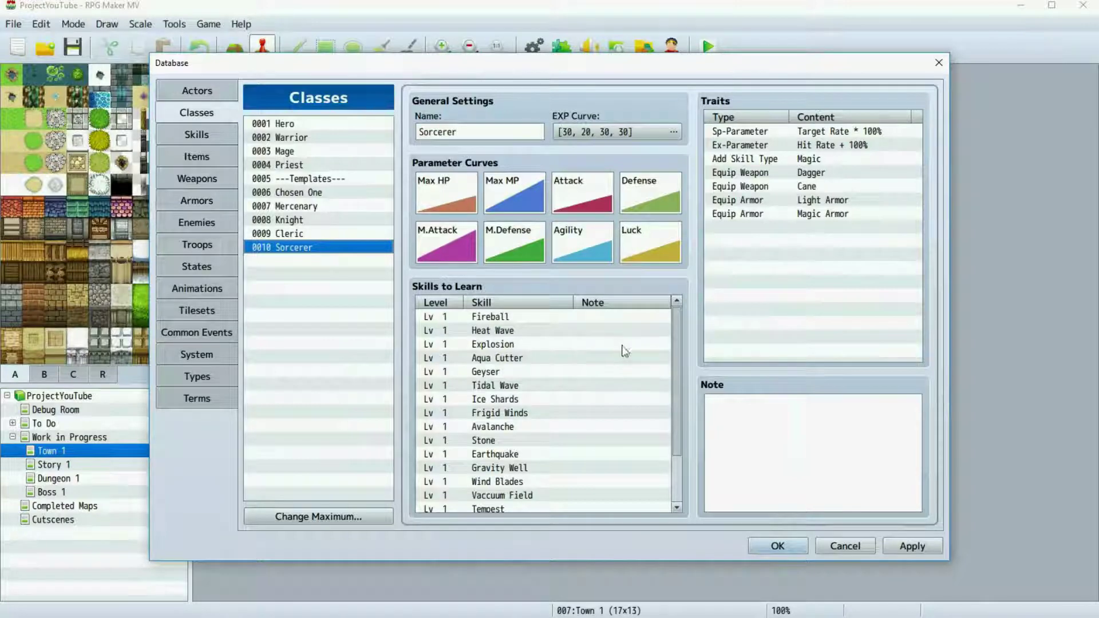
{"action": "scroll", "coordinate": [632, 350], "scroll_direction": "down", "scroll_amount": 2}
{"action": "scroll", "coordinate": [589, 374], "scroll_direction": "up", "scroll_amount": 2}
{"action": "left_click", "coordinate": [209, 98]}
{"action": "left_click", "coordinate": [213, 179]}
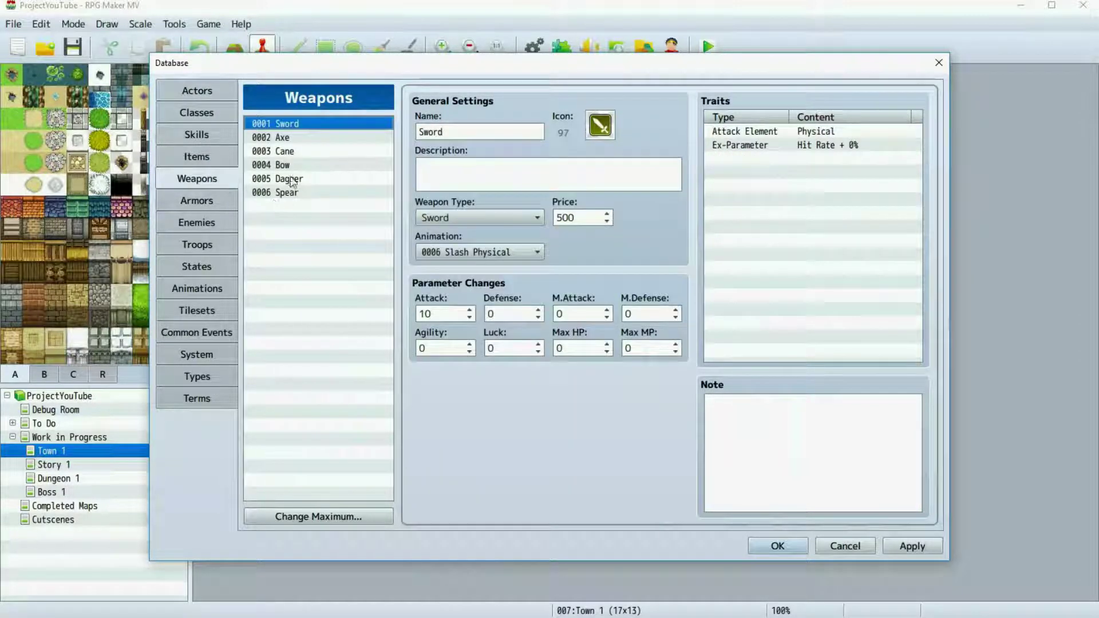
{"action": "left_click", "coordinate": [227, 203]}
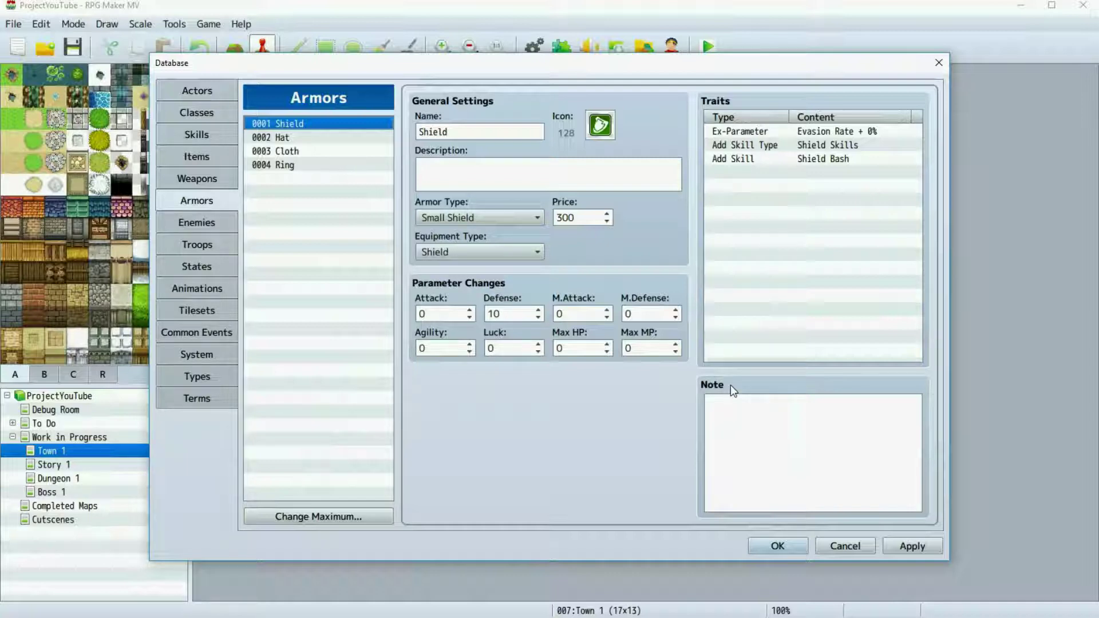
{"action": "left_click", "coordinate": [732, 477]}
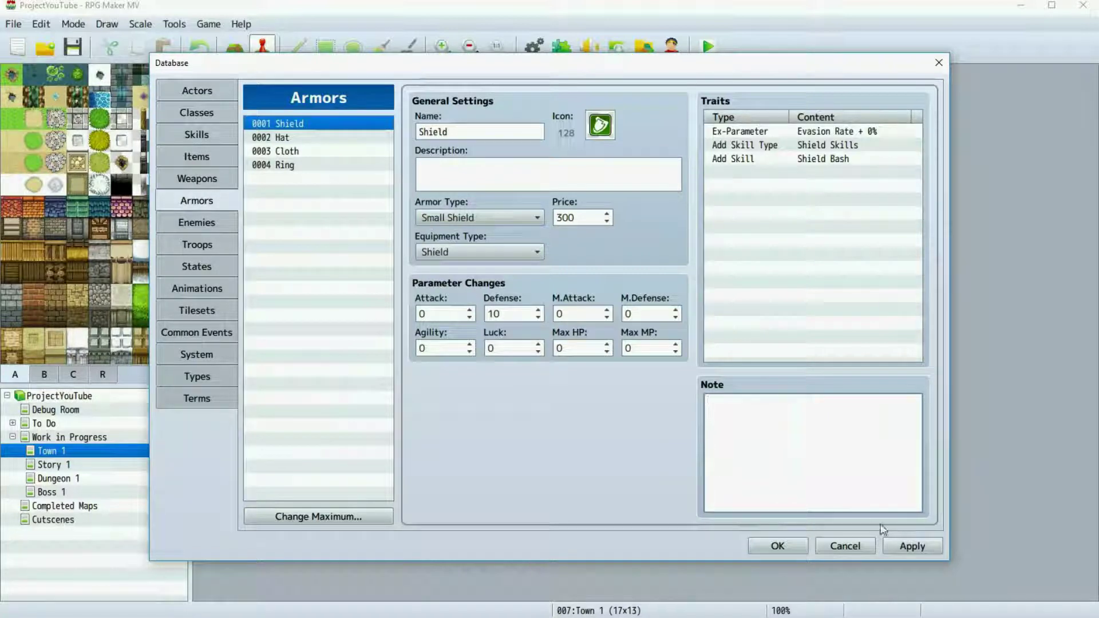
{"action": "left_click", "coordinate": [902, 545]}
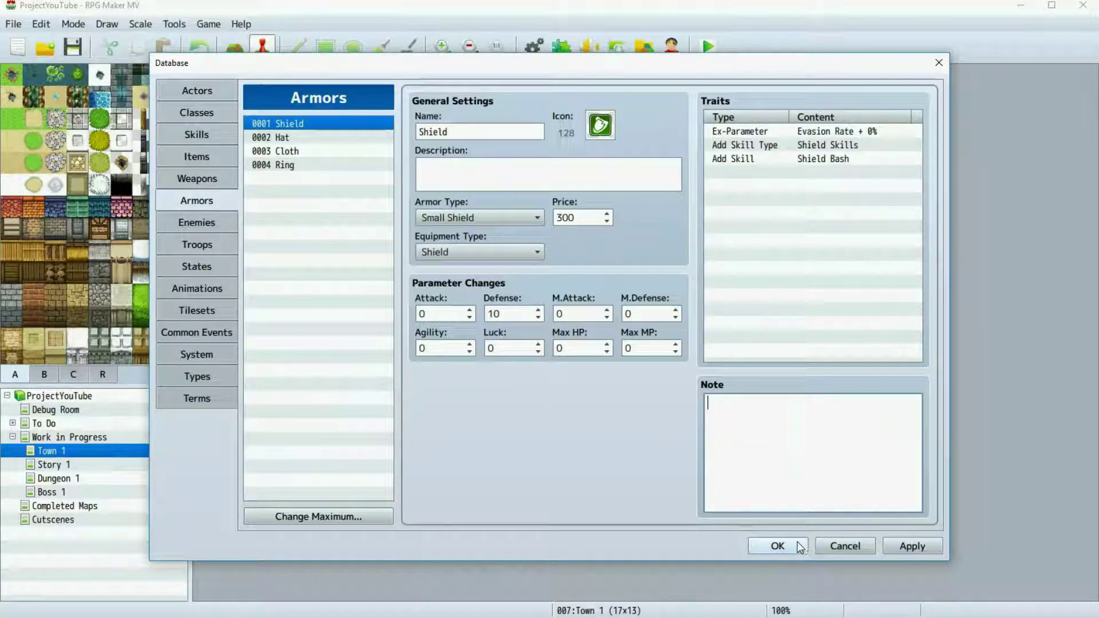